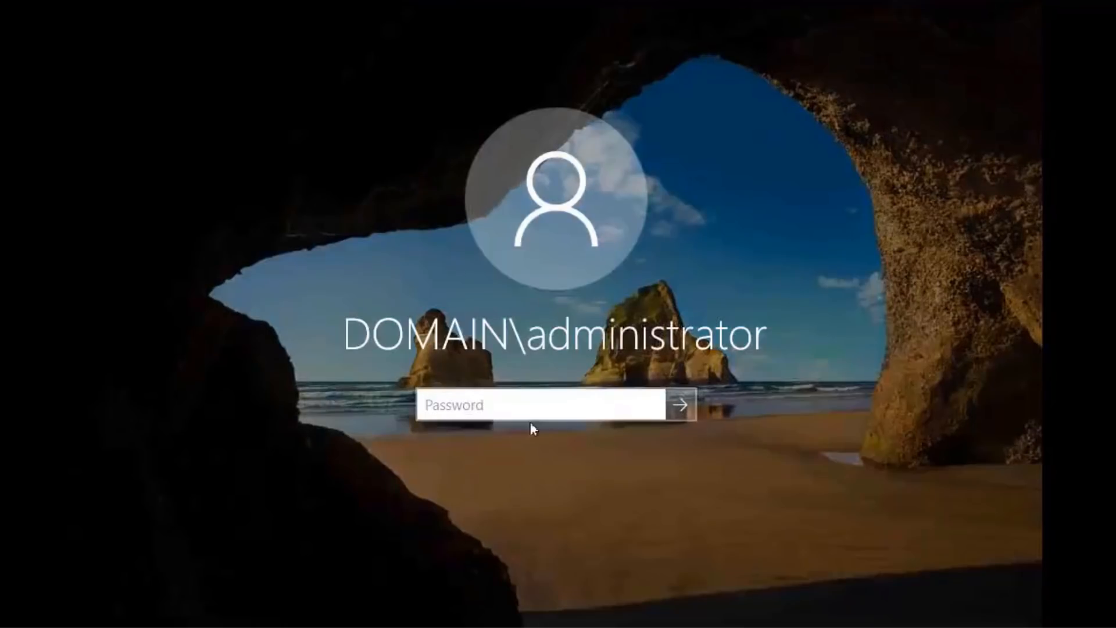
Sign in to the Windows server by entering the domain administrator account's password.
{"action": "type", "text": "•••••••••"}
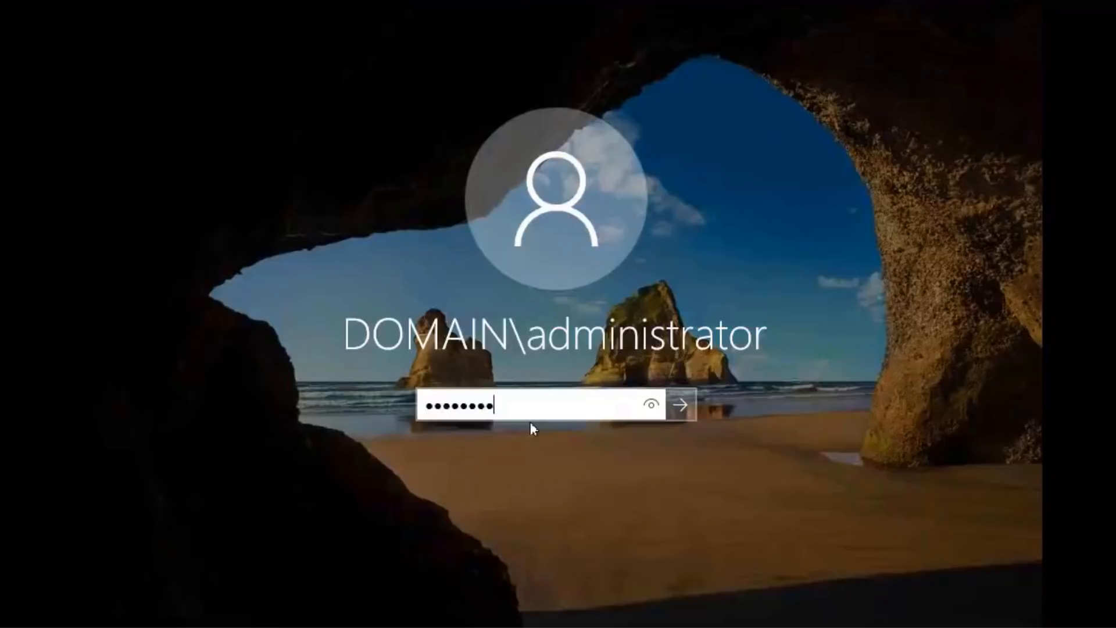
{"action": "type", "text": "••••"}
{"action": "key", "text": "Return"}
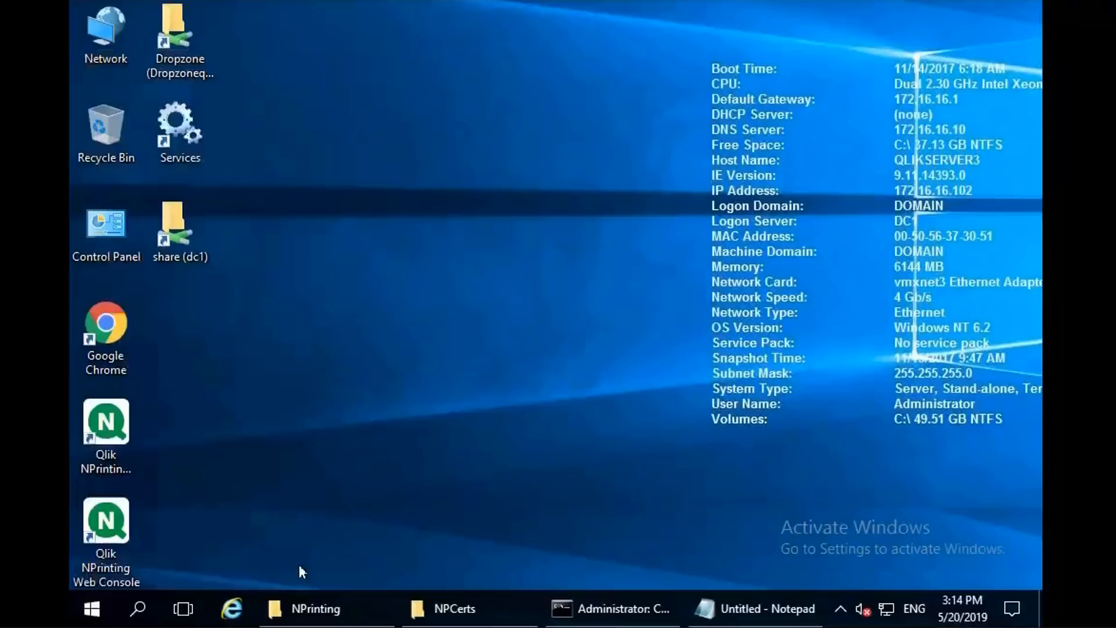
Review the installed programs and their details in Programs and Features, and close the window when done.
{"action": "right_click", "coordinate": [98, 608]}
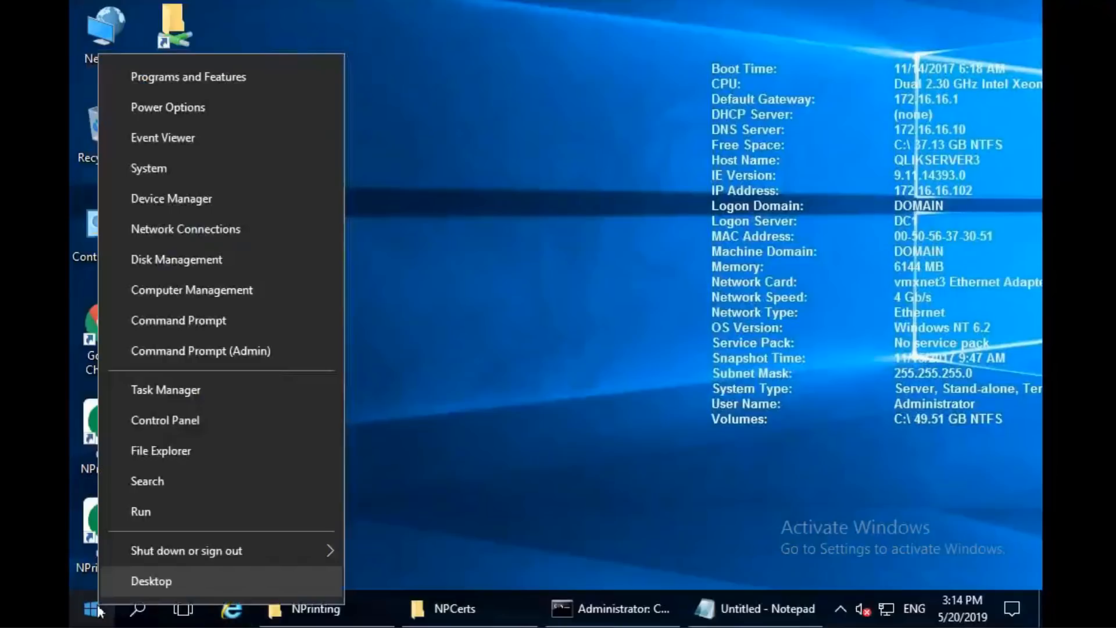
{"action": "left_click", "coordinate": [174, 421]}
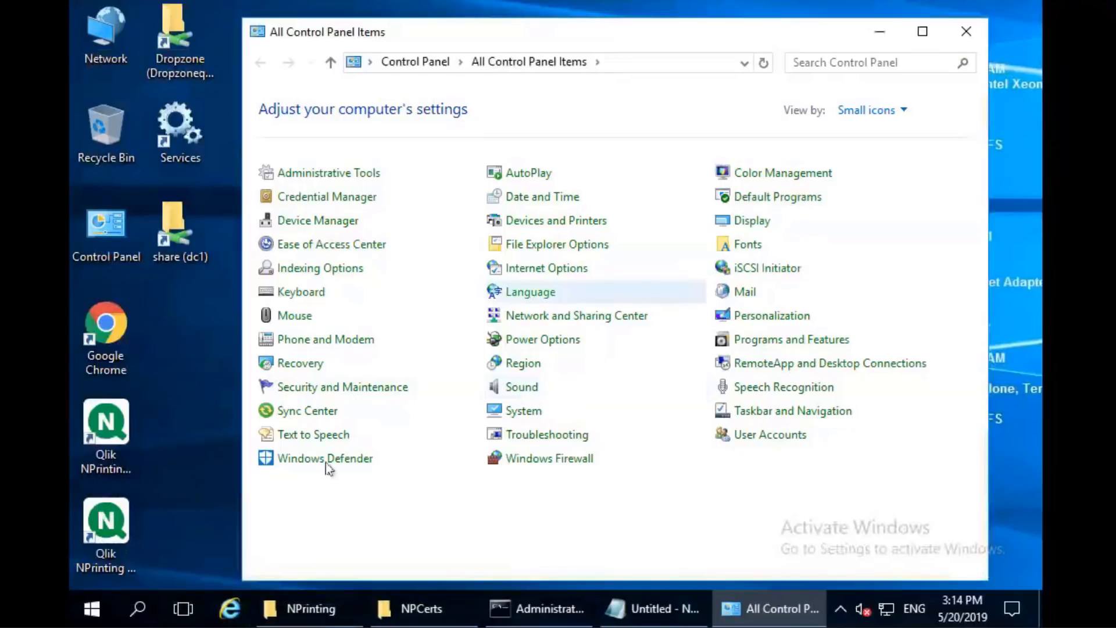
{"action": "left_click", "coordinate": [765, 343]}
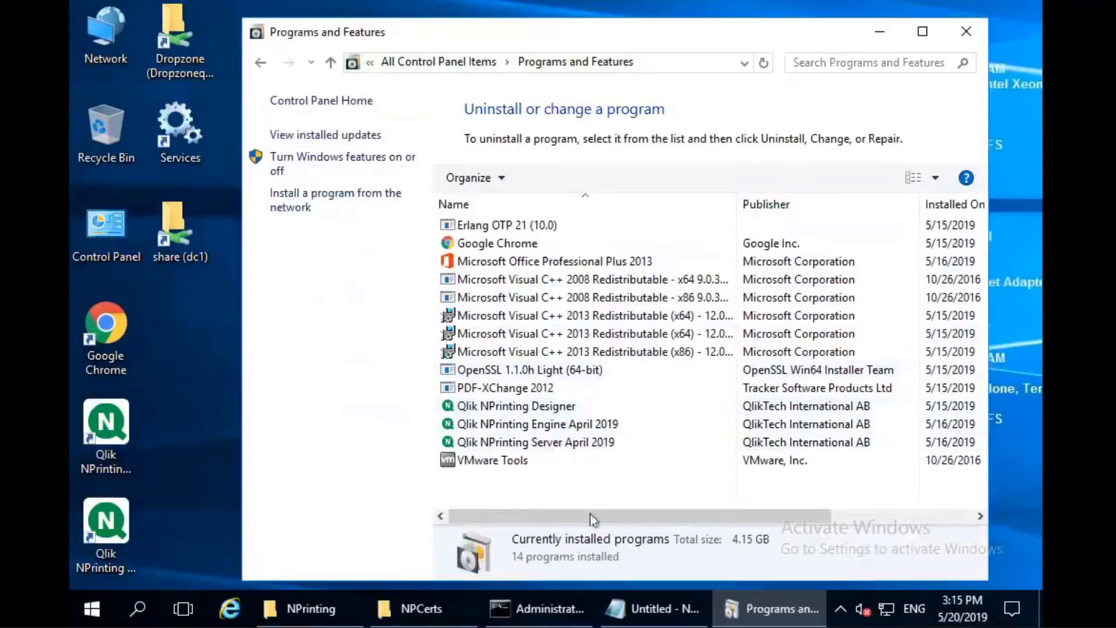
{"action": "left_click_drag", "start_coordinate": [592, 519], "coordinate": [737, 519]}
{"action": "left_click", "coordinate": [966, 31]}
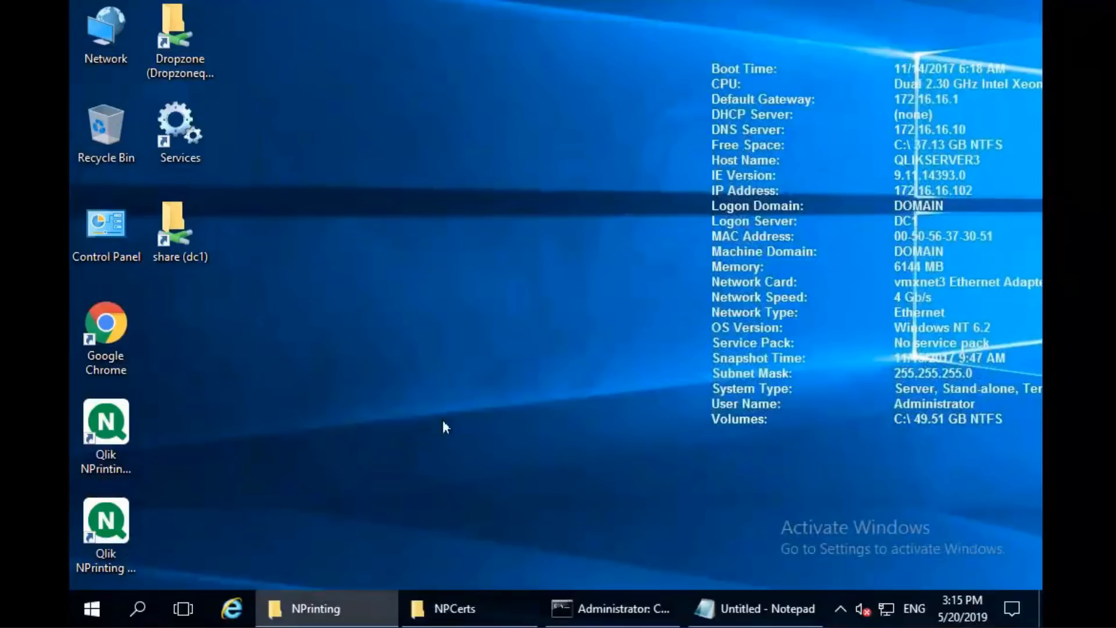
Open the Qlik NPrinting Web Console in the browser and reload the page to check its certificate status.
{"action": "left_click", "coordinate": [108, 423]}
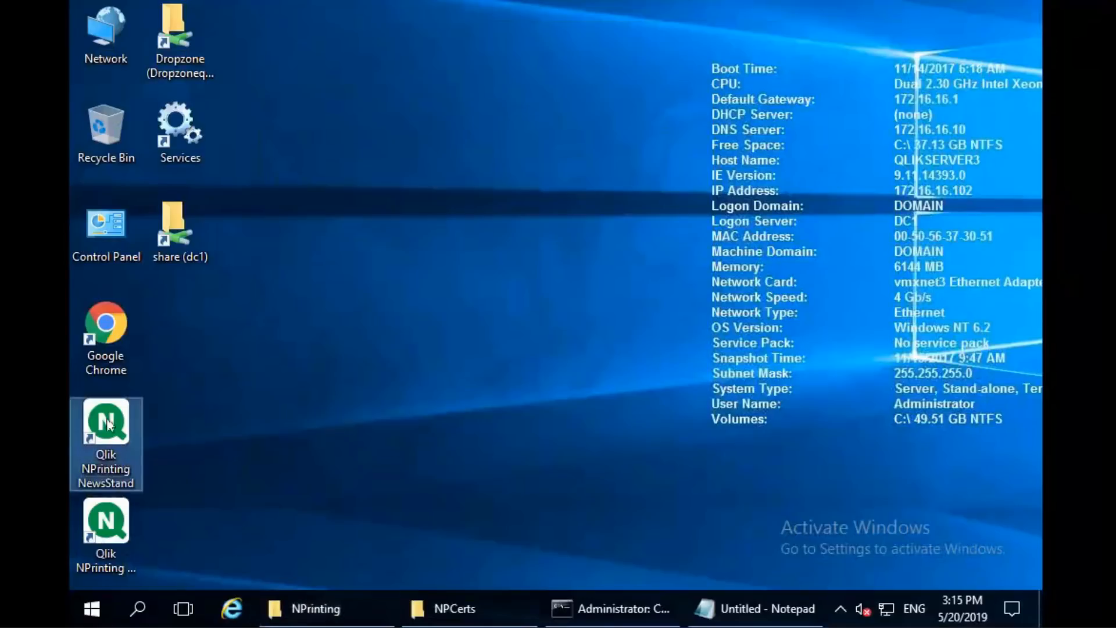
{"action": "double_click", "coordinate": [109, 540]}
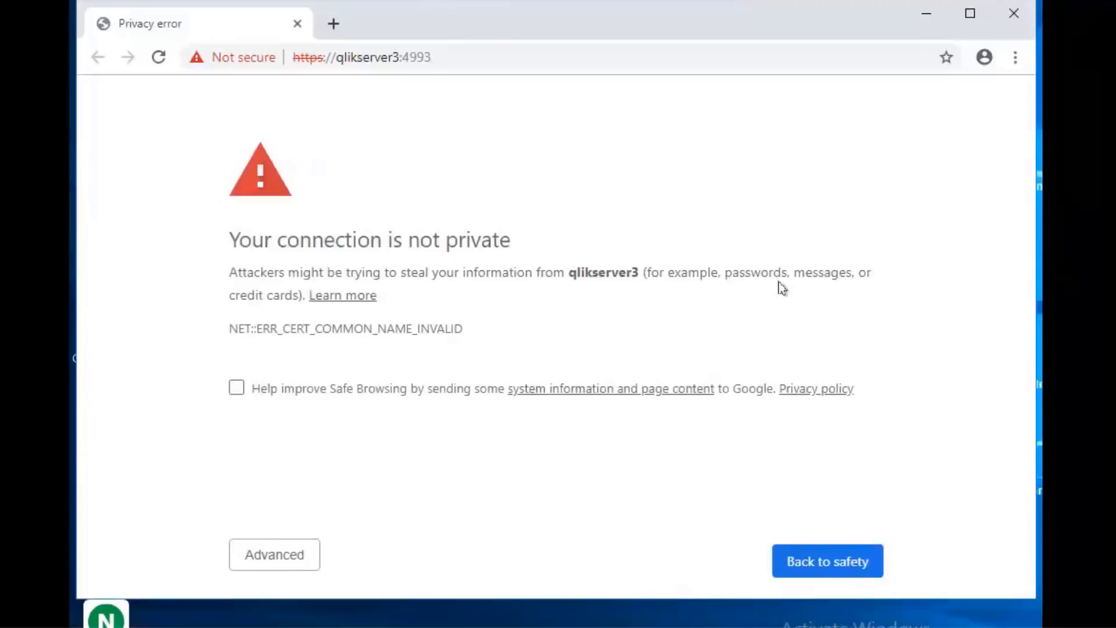
{"action": "key", "text": "F5"}
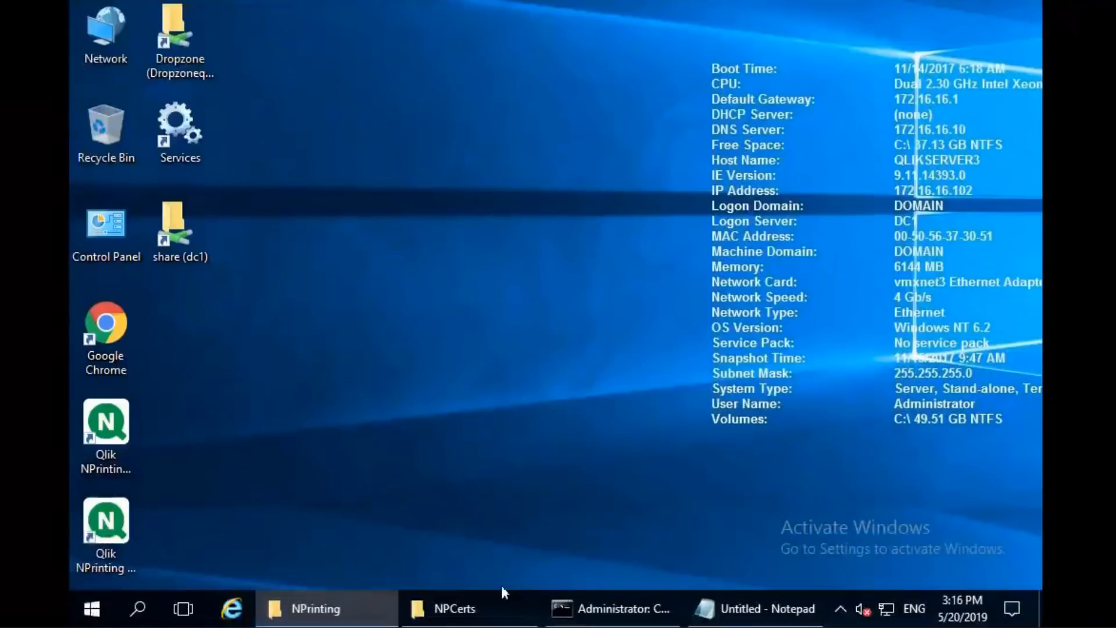
Examine the files in the NPCerts folder and bring up the Command Prompt session in C:\OpenSSL-Win64\bin.
{"action": "left_click", "coordinate": [486, 608]}
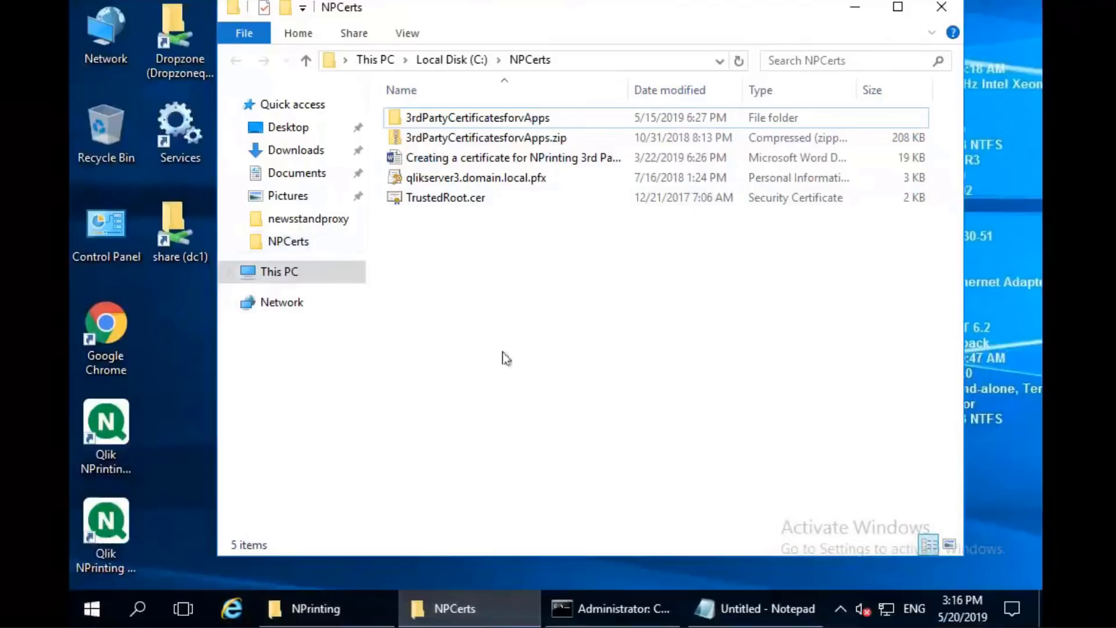
{"action": "mouse_move", "coordinate": [634, 623]}
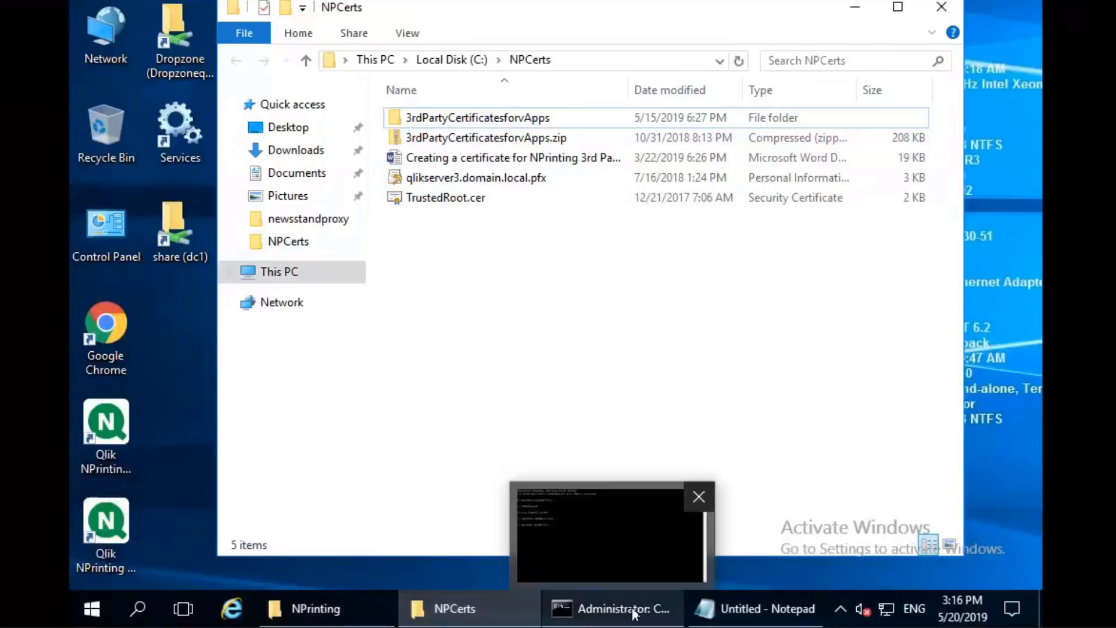
{"action": "left_click", "coordinate": [635, 614]}
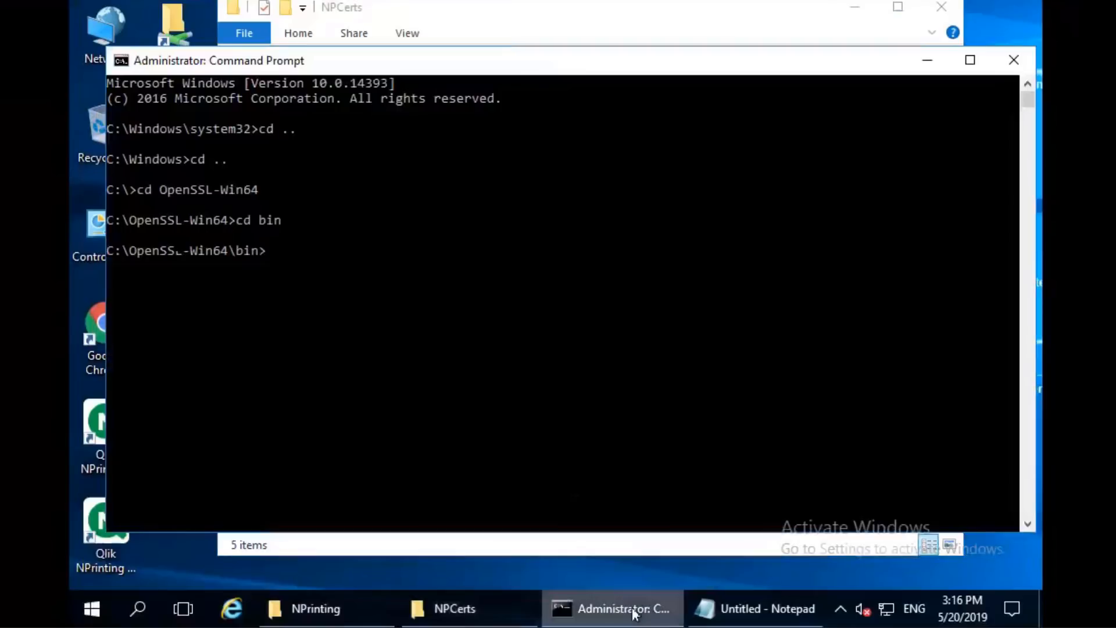
Run the first prepared openssl command from Notepad to export qlikserver3.domain.local.pfx's certificate to C:\NPCerts\QlikServer3Certificate.crt, entering the import password.
{"action": "left_click", "coordinate": [758, 608]}
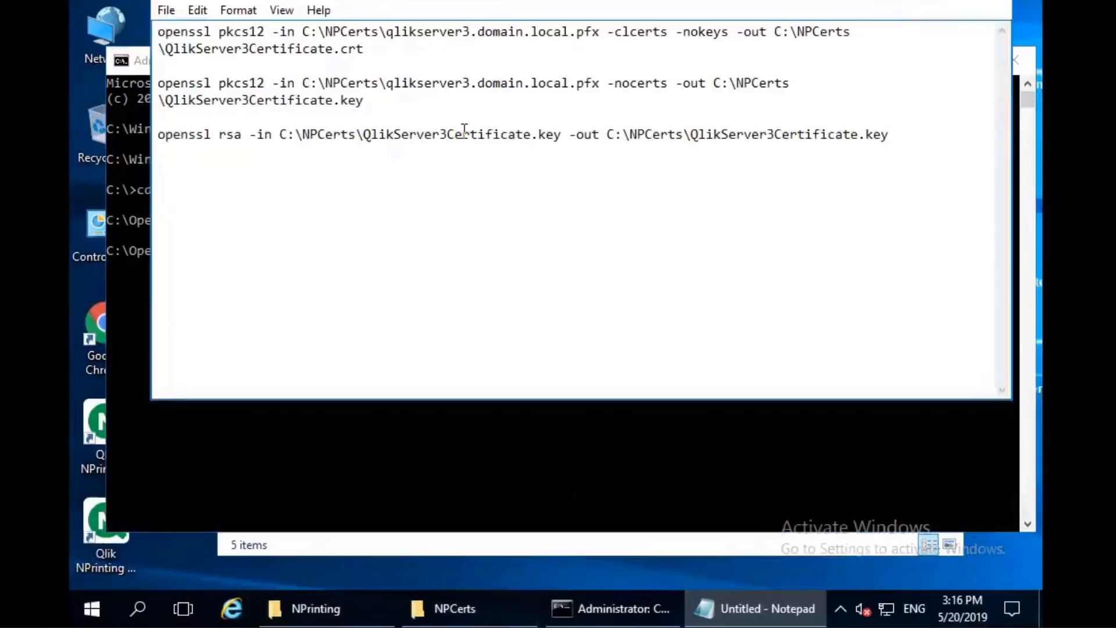
{"action": "left_click_drag", "start_coordinate": [157, 28], "coordinate": [365, 49]}
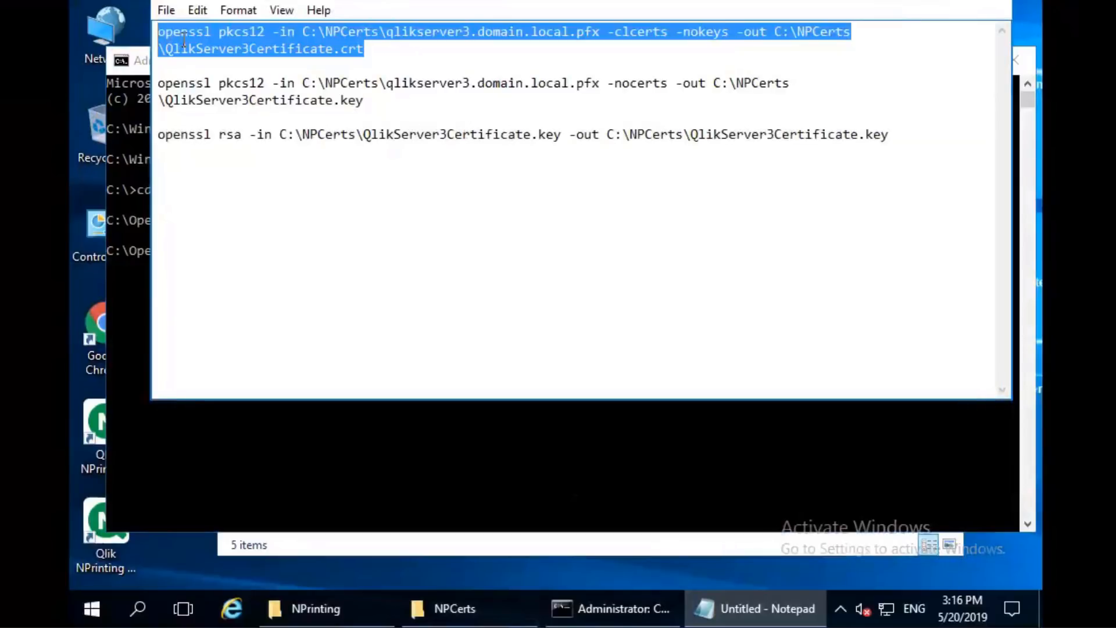
{"action": "right_click", "coordinate": [184, 40]}
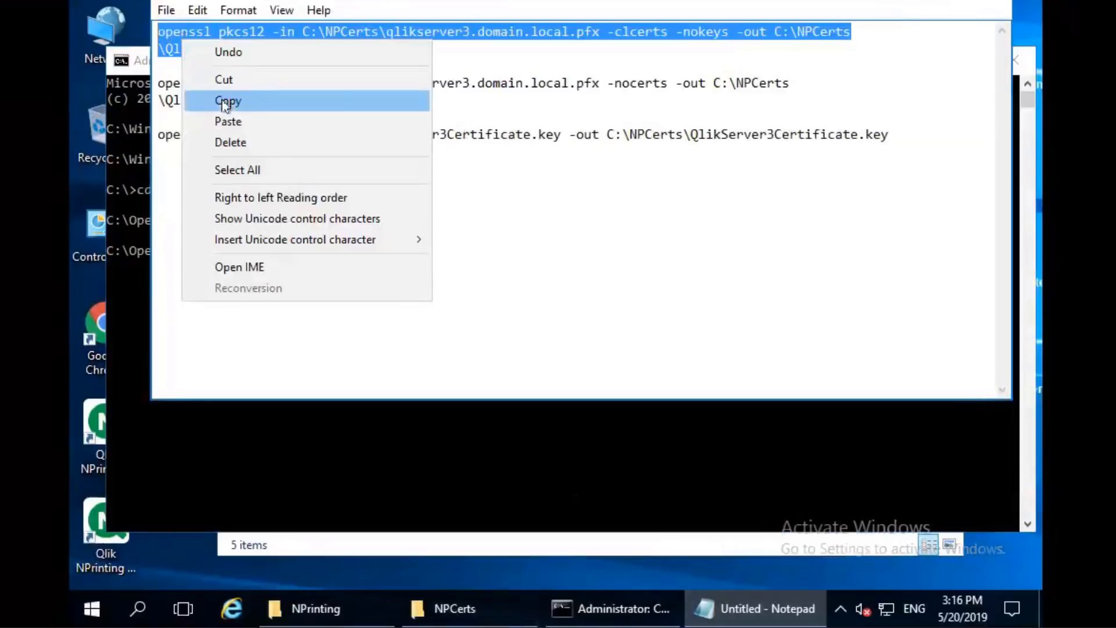
{"action": "left_click", "coordinate": [225, 100]}
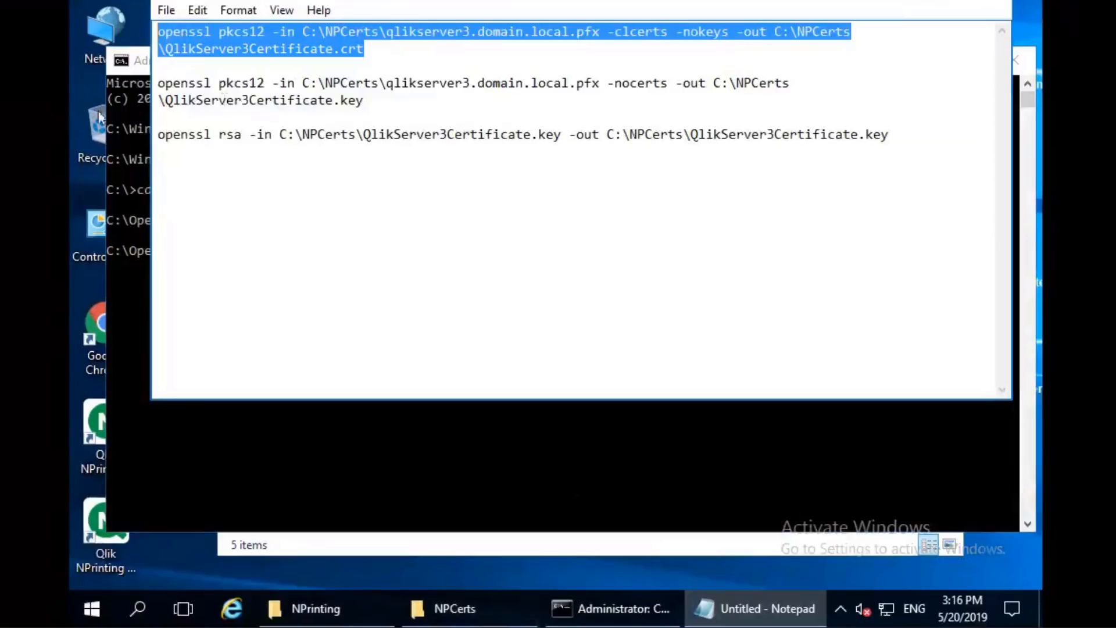
{"action": "left_click", "coordinate": [142, 74]}
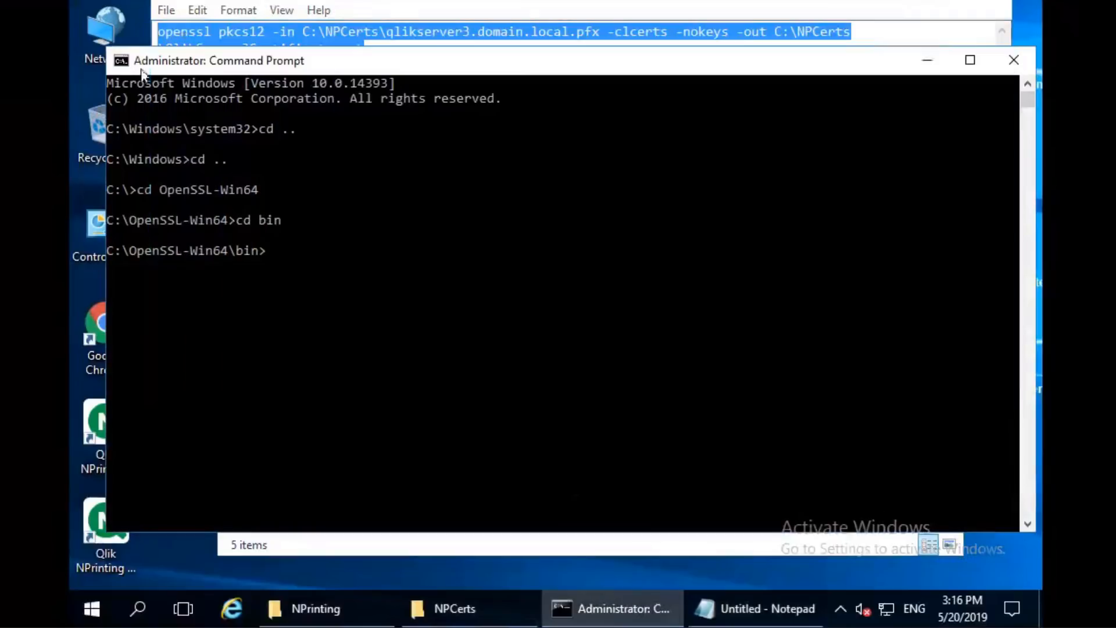
{"action": "right_click", "coordinate": [324, 267]}
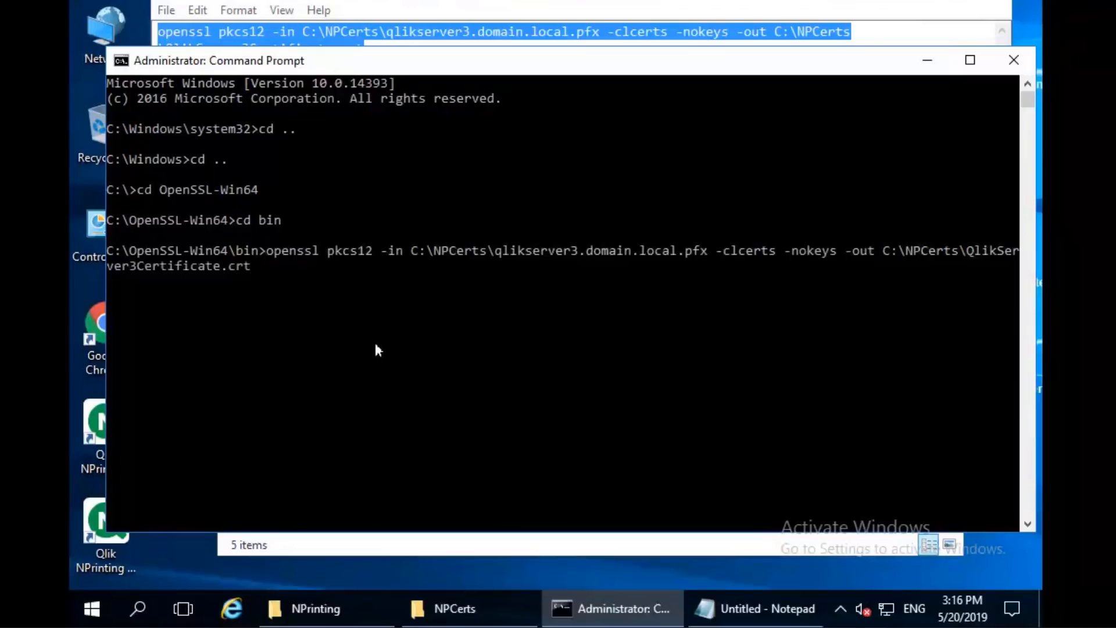
{"action": "key", "text": "Return"}
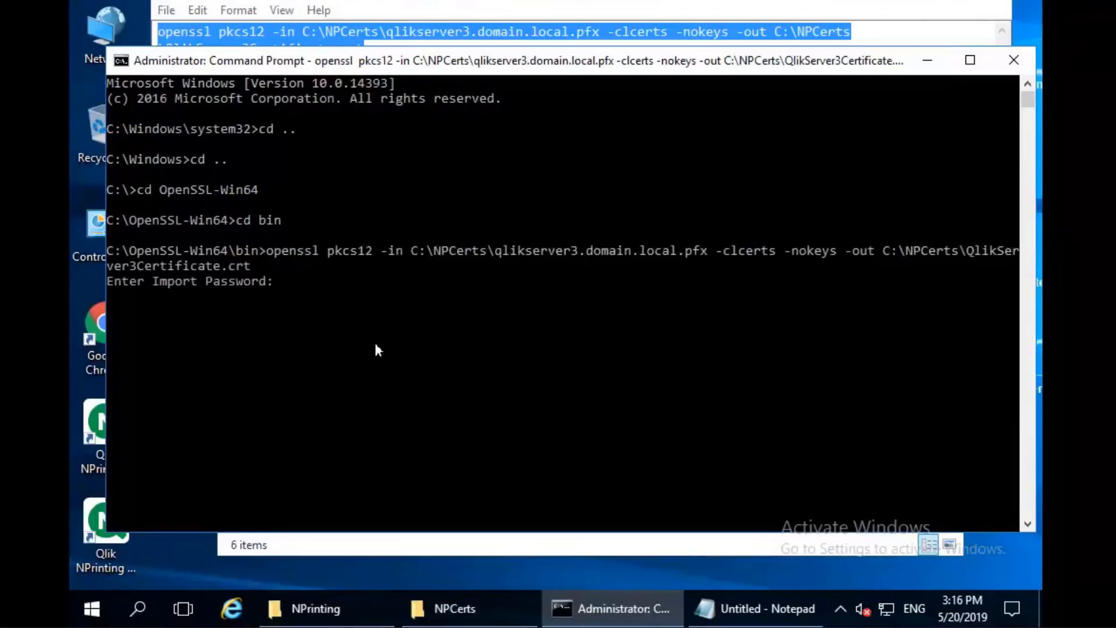
{"action": "key", "text": "Return"}
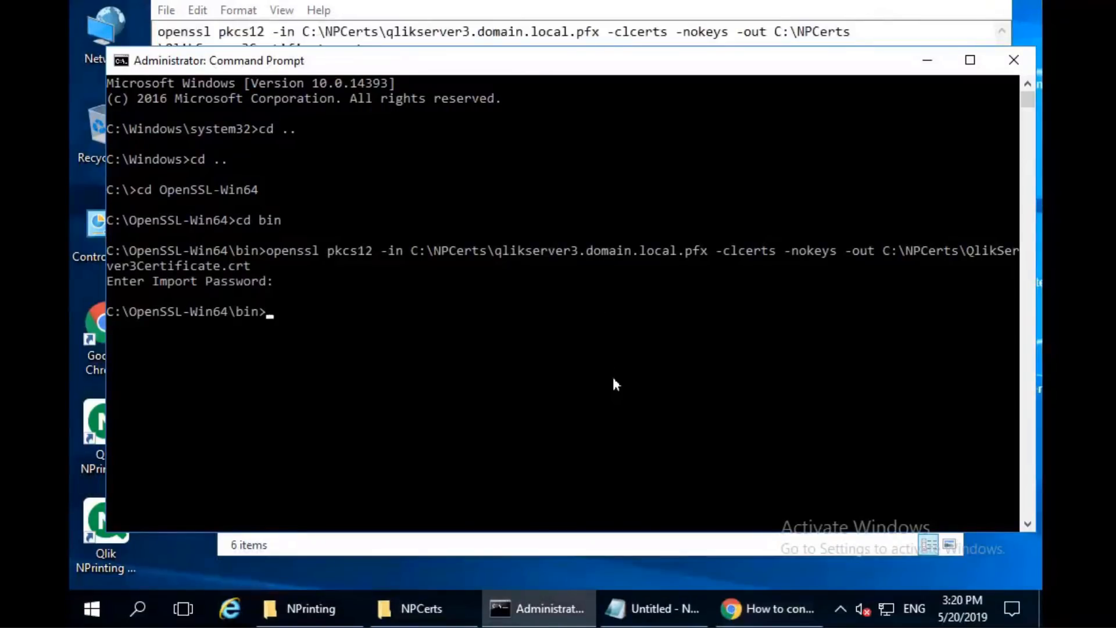
Run the prepared openssl -nocerts command to export C:\NPCerts\QlikServer3Certificate.key, entering the import password and PEM pass phrase, and check the NPCerts folder.
{"action": "left_click", "coordinate": [755, 618]}
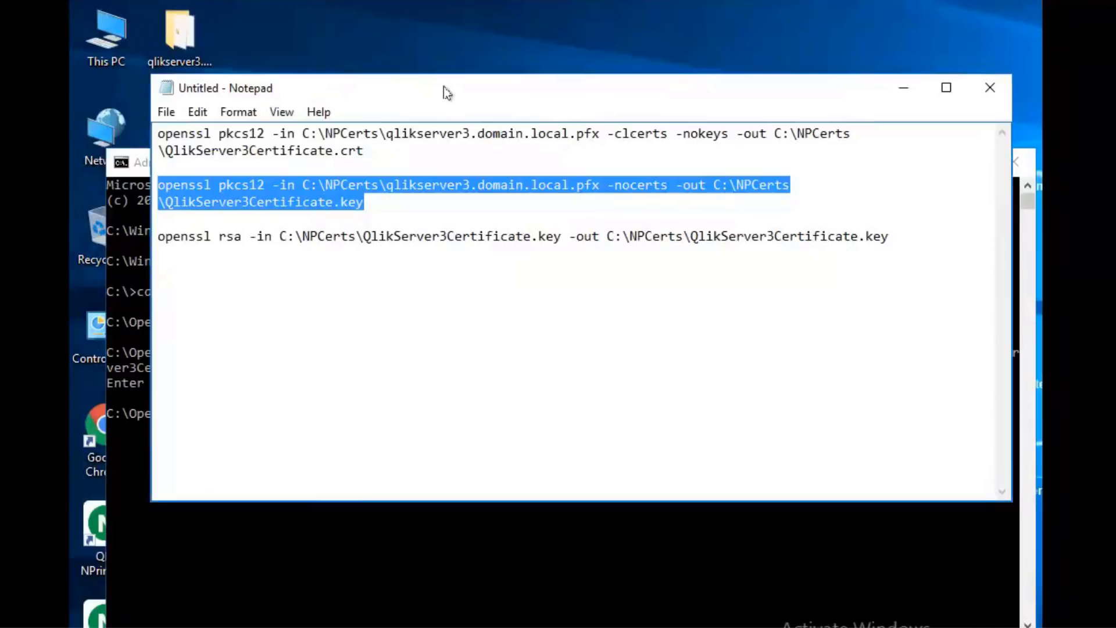
{"action": "right_click", "coordinate": [277, 187]}
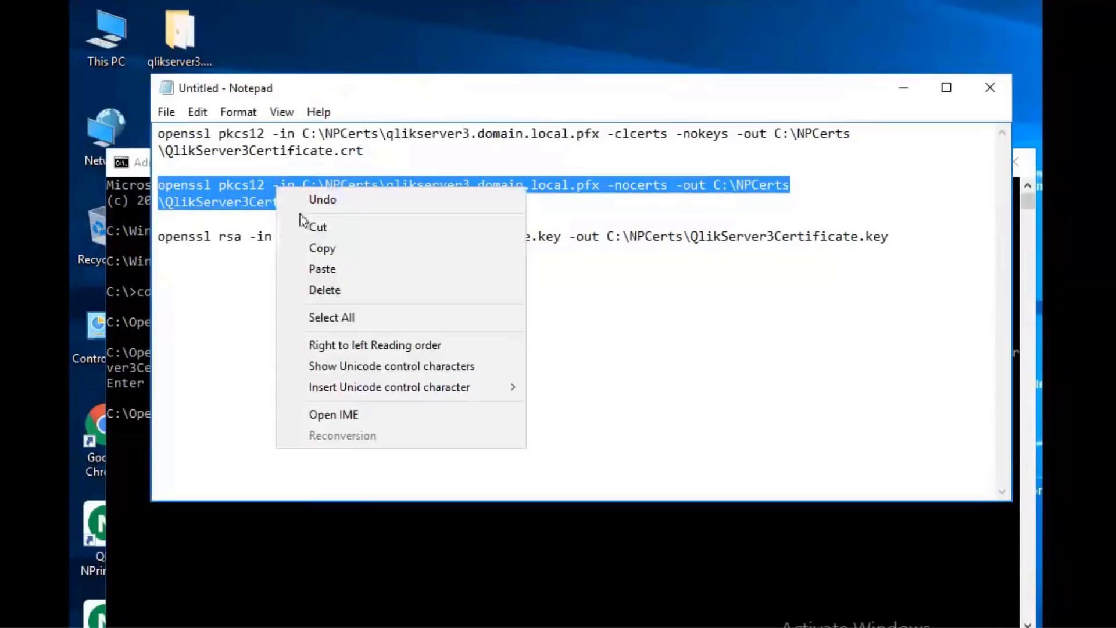
{"action": "left_click", "coordinate": [315, 248]}
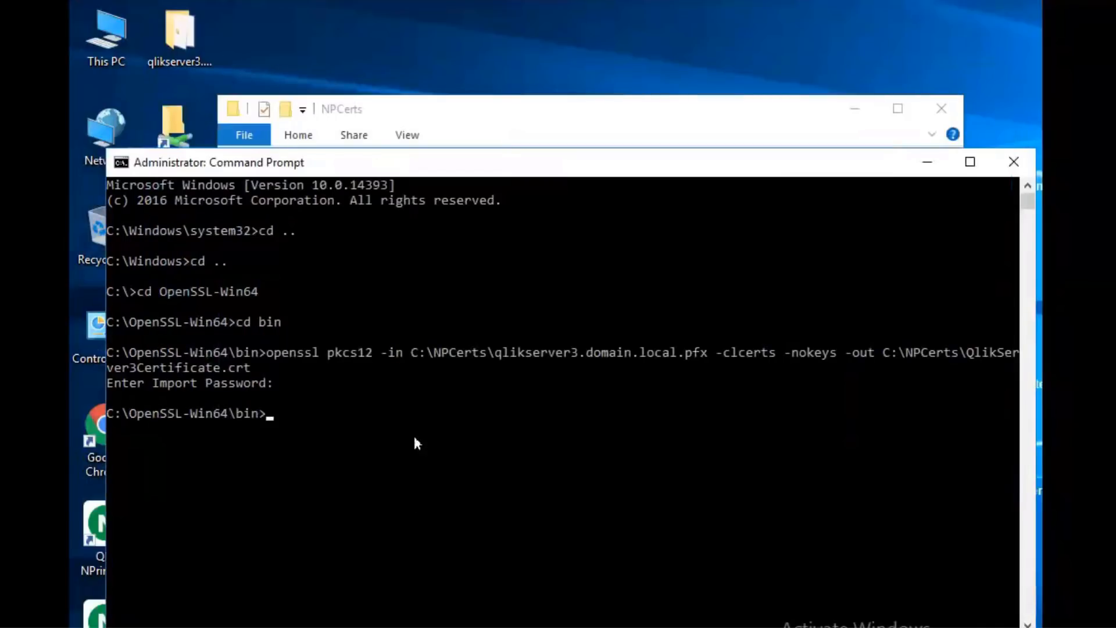
{"action": "right_click", "coordinate": [454, 434]}
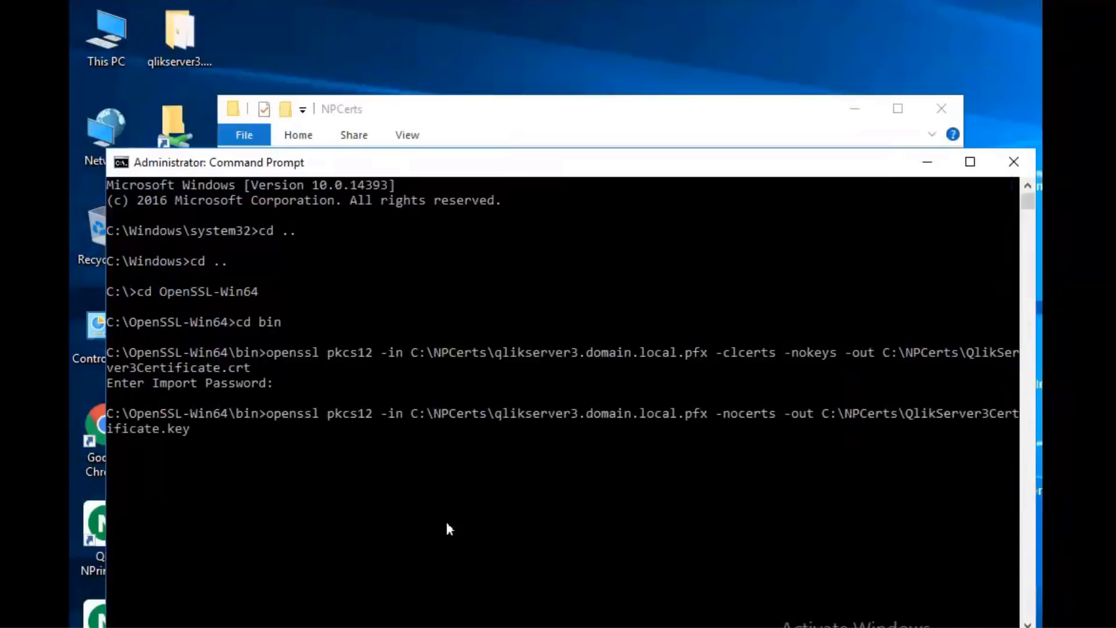
{"action": "key", "text": "Return"}
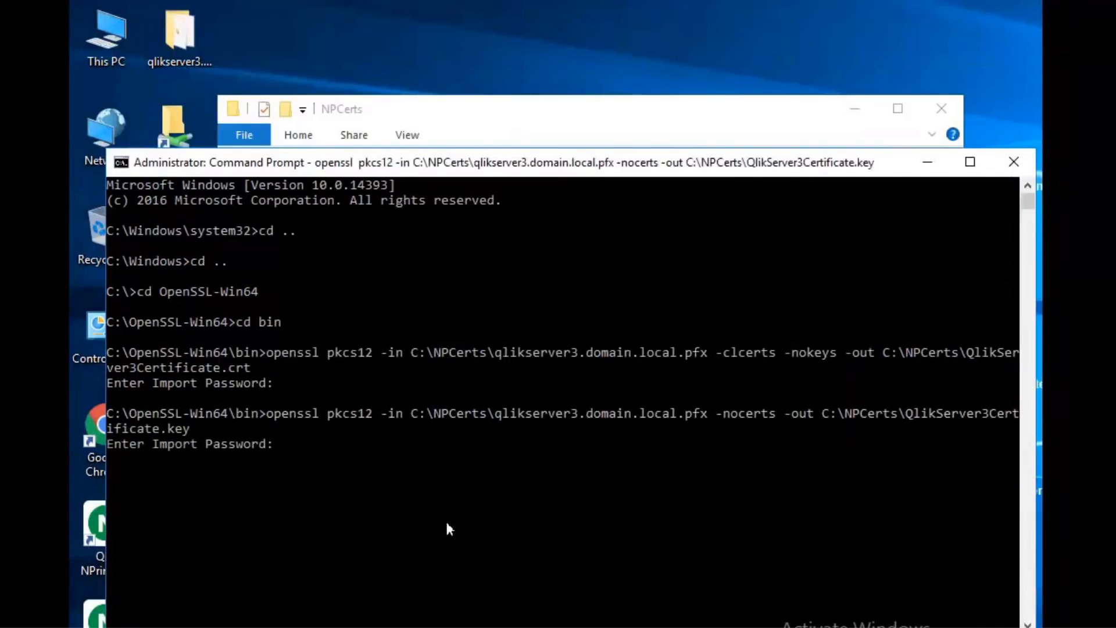
{"action": "key", "text": "Return"}
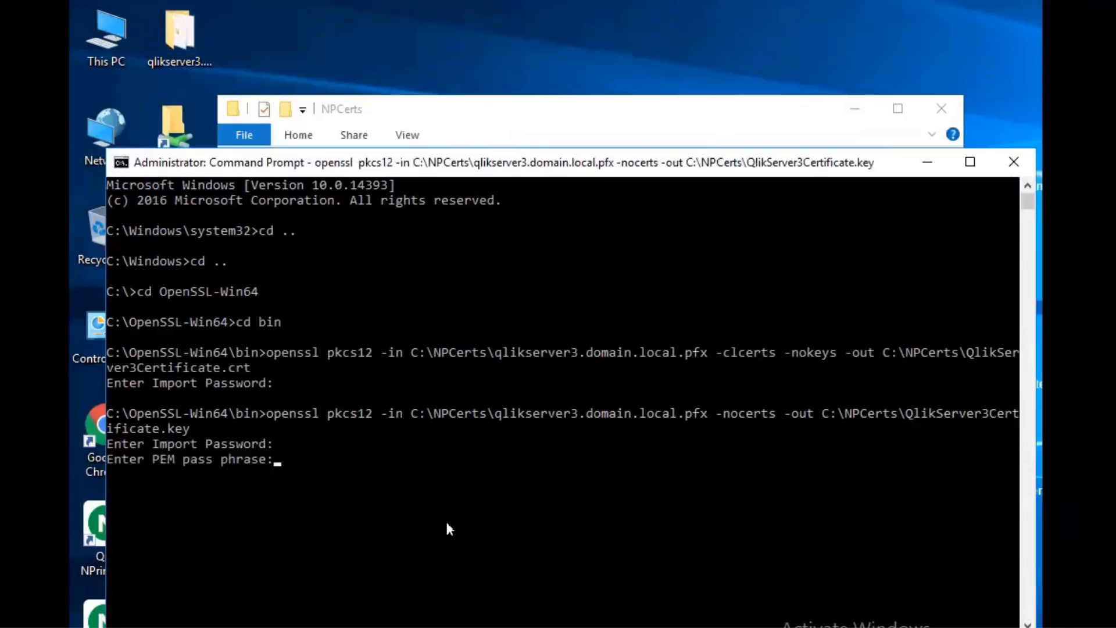
{"action": "key", "text": "Return"}
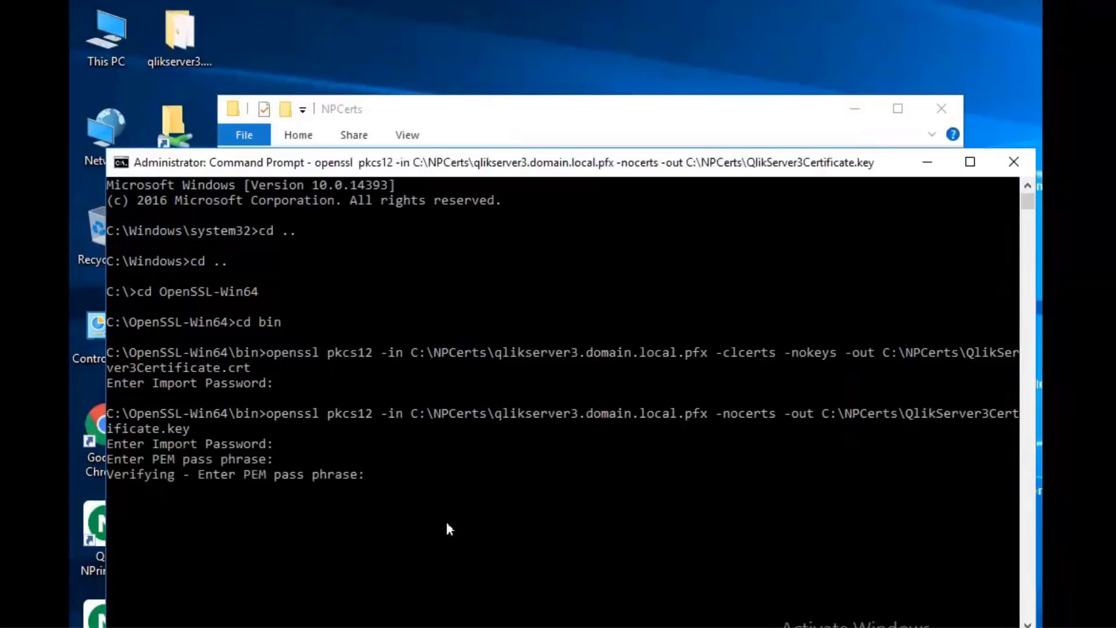
{"action": "key", "text": "Return"}
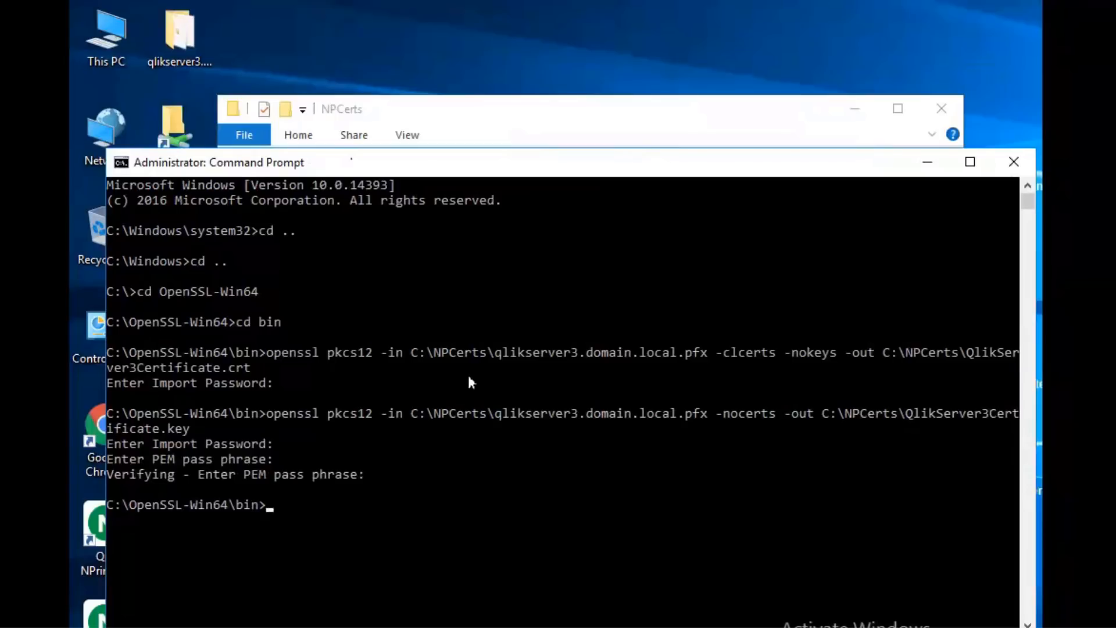
{"action": "left_click", "coordinate": [552, 115]}
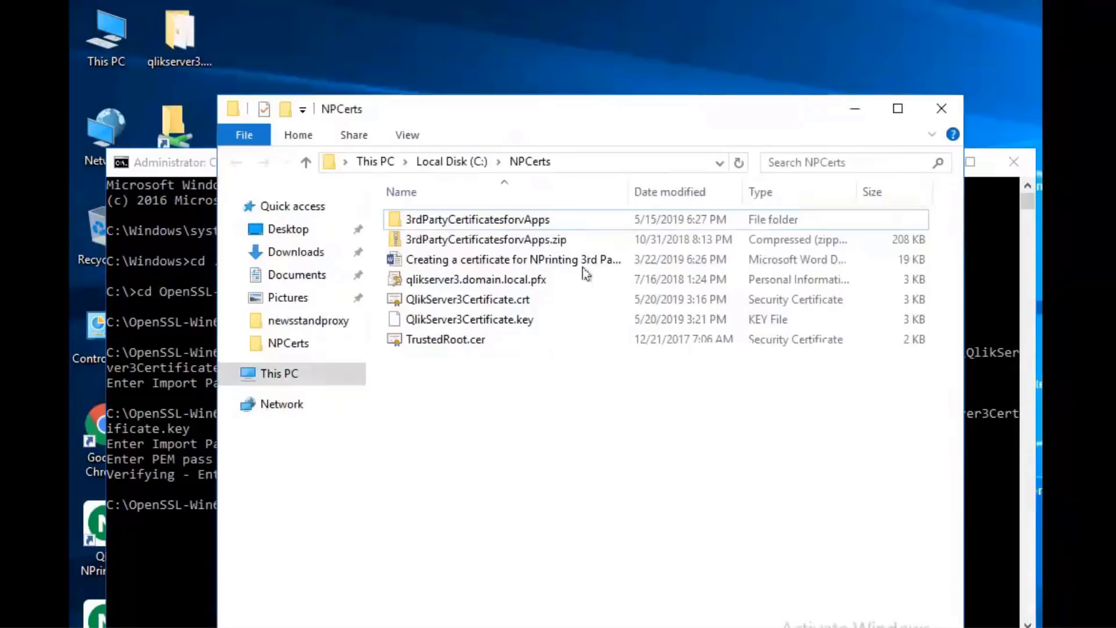
{"action": "left_click", "coordinate": [855, 113]}
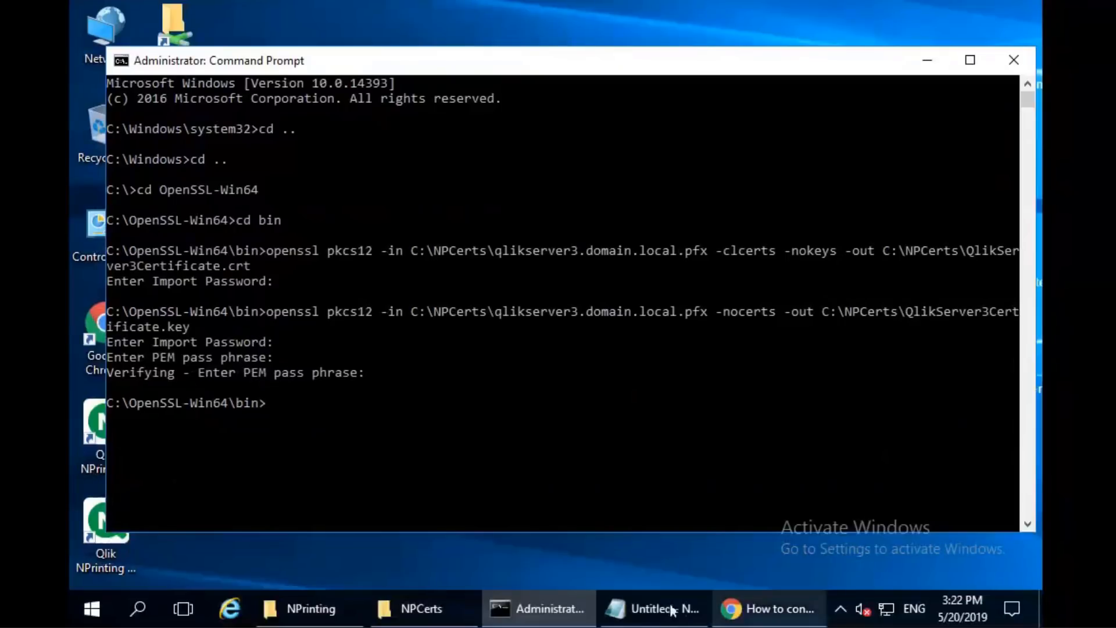
Run the prepared openssl rsa command from Notepad to rewrite C:\NPCerts\QlikServer3Certificate.key without encryption, entering the key's pass phrase.
{"action": "left_click", "coordinate": [669, 607]}
{"action": "mouse_move", "coordinate": [892, 140]}
{"action": "left_mouse_down"}
{"action": "mouse_move", "coordinate": [396, 150]}
{"action": "mouse_move", "coordinate": [155, 139]}
{"action": "left_mouse_up"}
{"action": "right_click", "coordinate": [183, 138]}
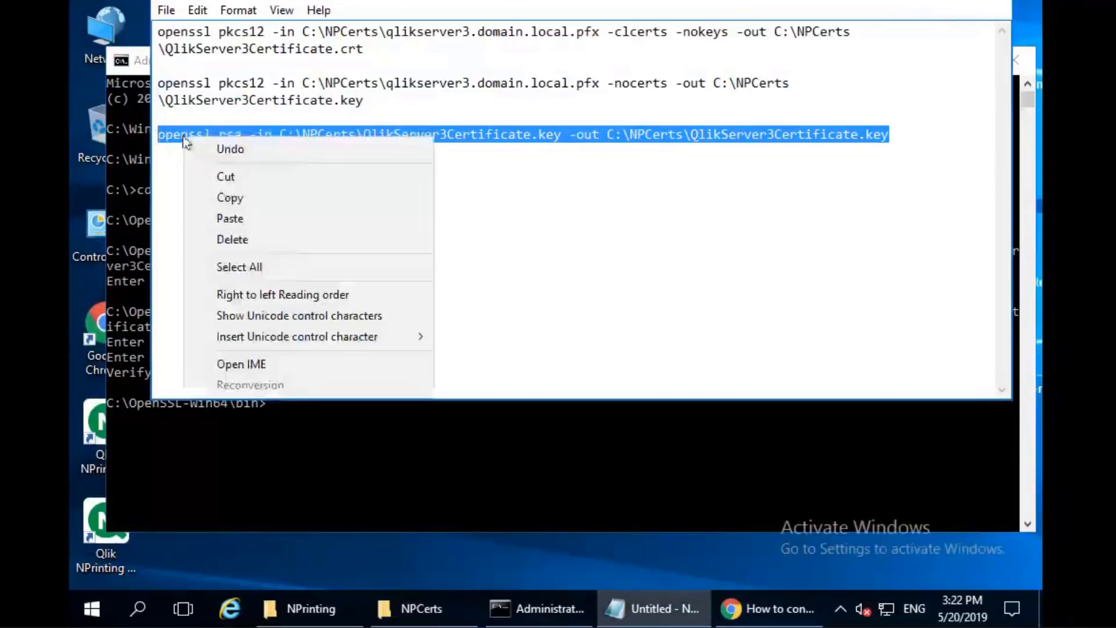
{"action": "left_click", "coordinate": [231, 198]}
{"action": "left_click", "coordinate": [375, 434]}
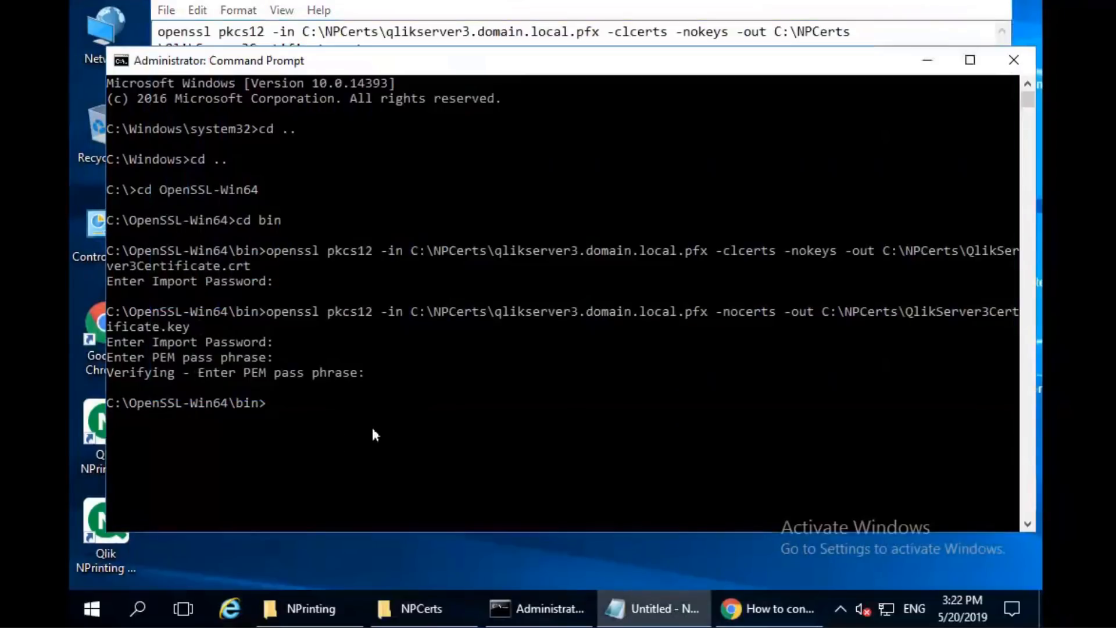
{"action": "right_click", "coordinate": [373, 430]}
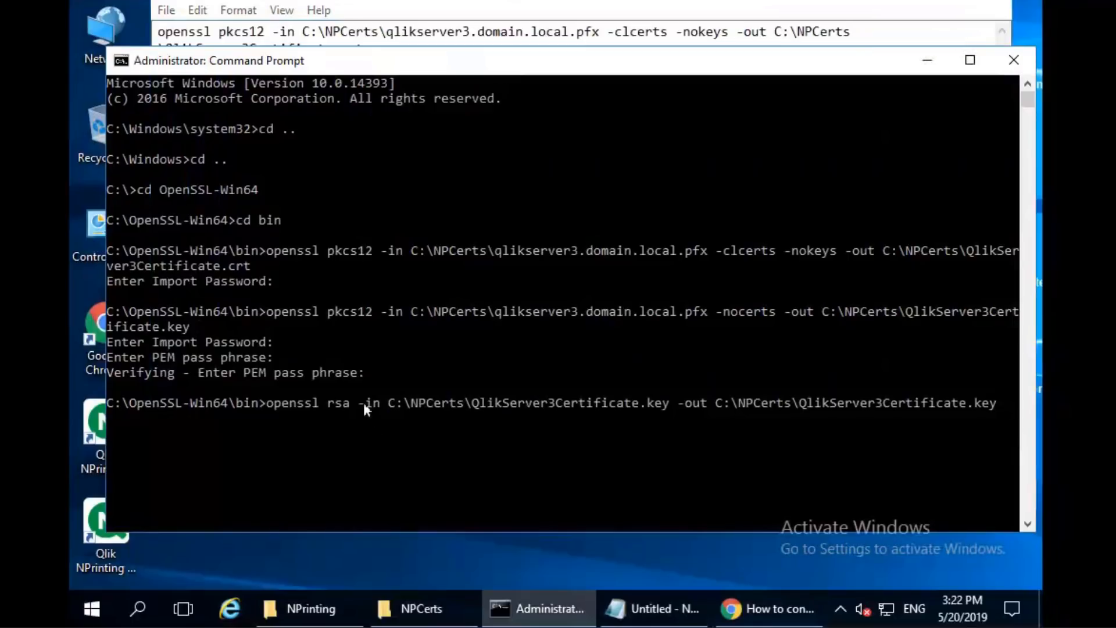
{"action": "key", "text": "Return"}
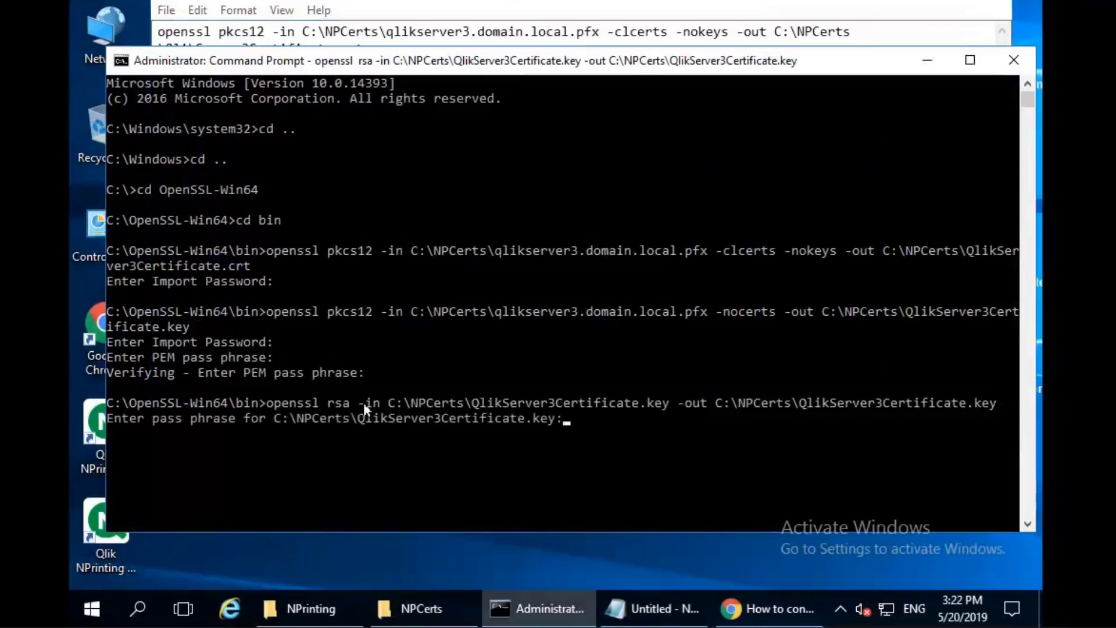
{"action": "key", "text": "Return"}
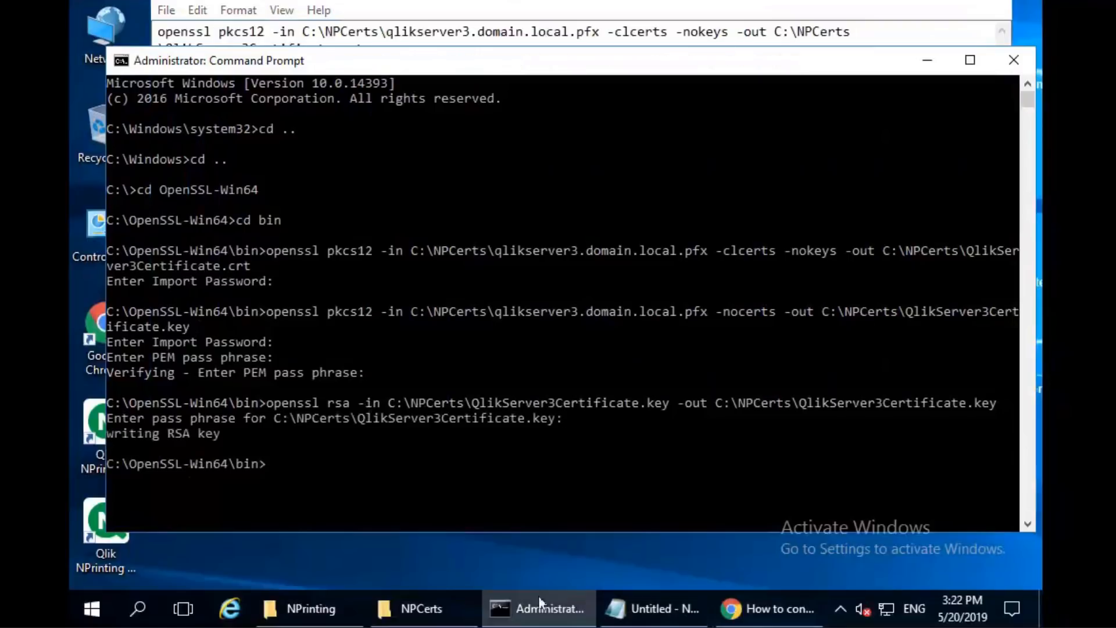
Copy QlikServer3Certificate.crt and QlikServer3Certificate.key from NPCerts into C:\ProgramData\NPrinting\newsstandproxy.
{"action": "left_click", "coordinate": [417, 611]}
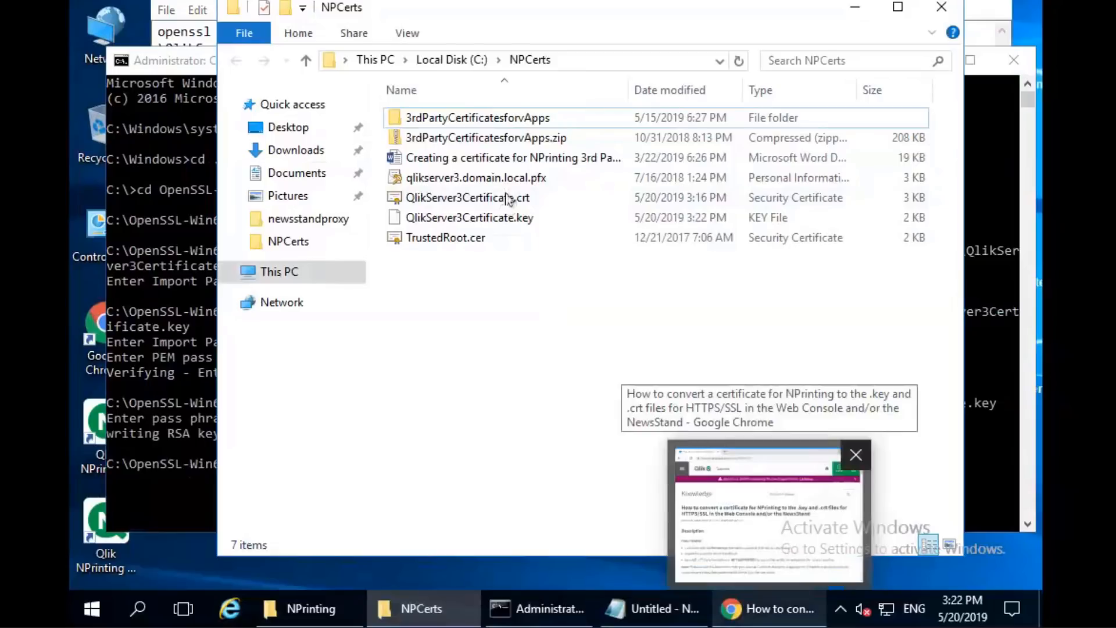
{"action": "left_click", "coordinate": [513, 217]}
{"action": "left_click", "coordinate": [513, 216]}
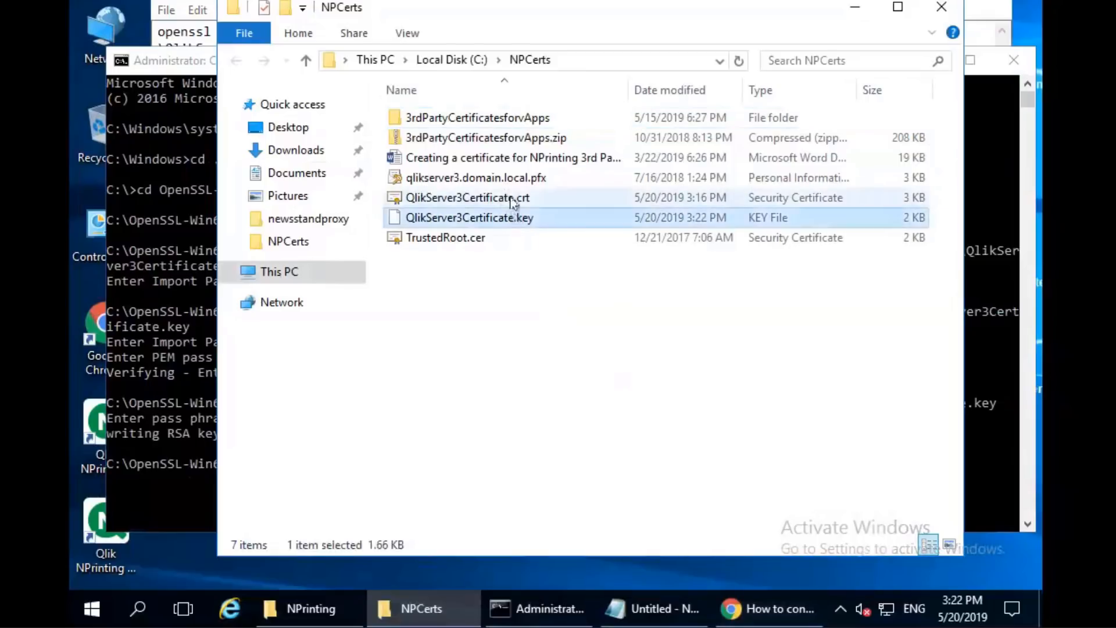
{"action": "left_click", "coordinate": [513, 197], "text": "ctrl"}
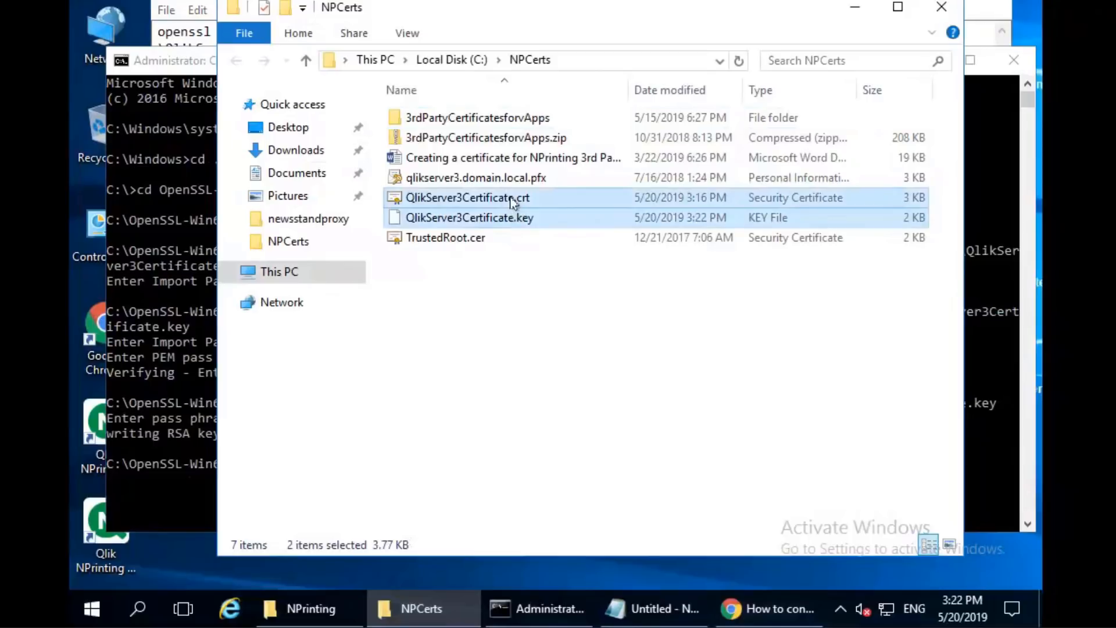
{"action": "right_click", "coordinate": [512, 199]}
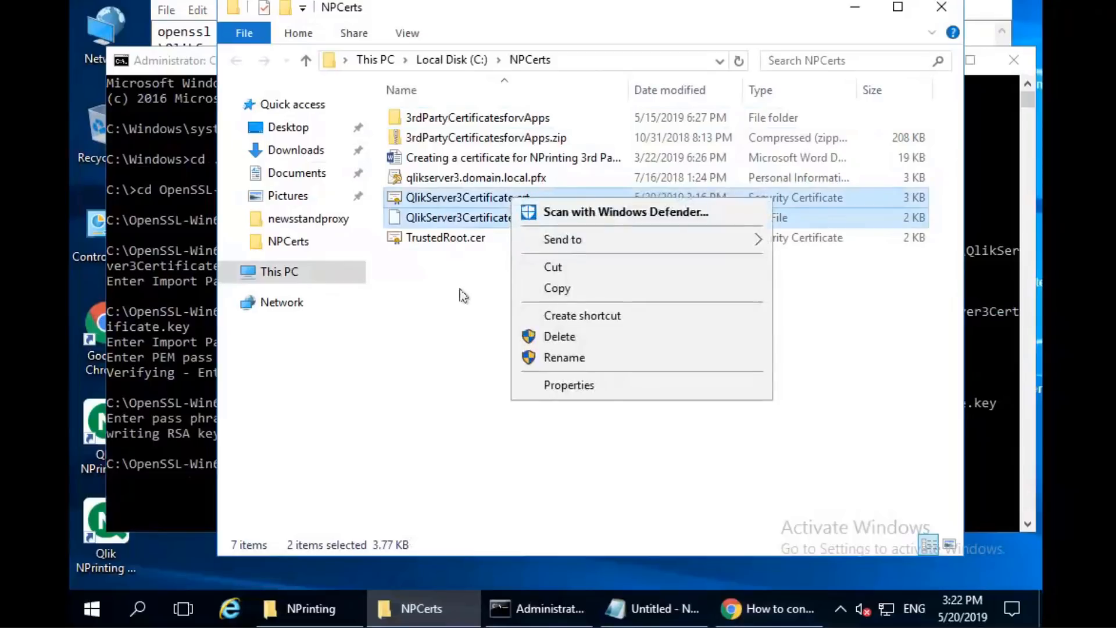
{"action": "left_click", "coordinate": [584, 287]}
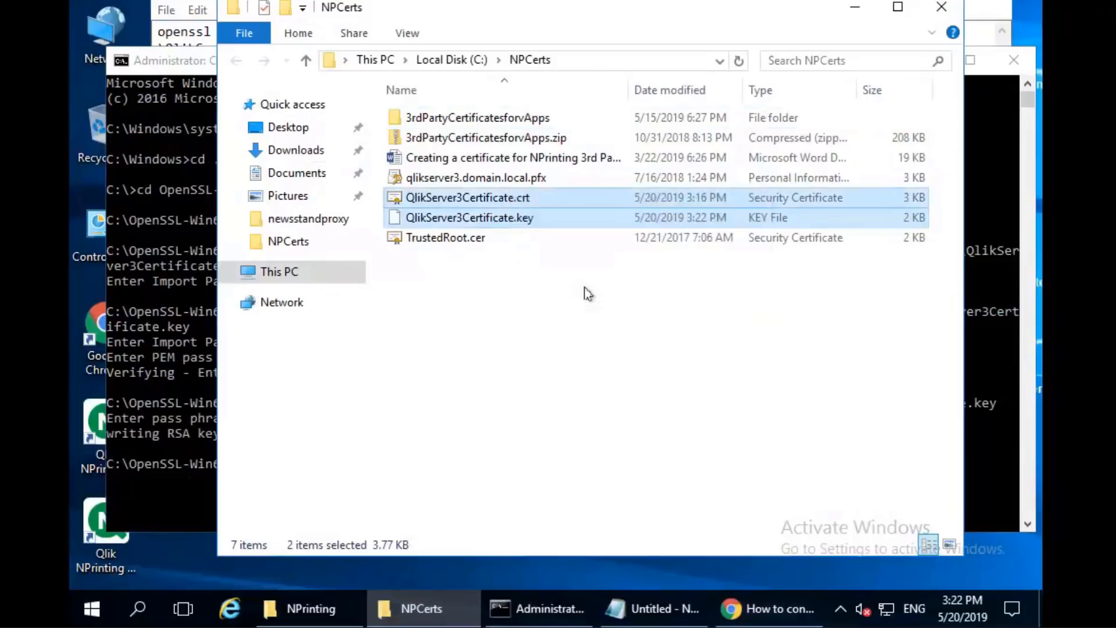
{"action": "left_click", "coordinate": [321, 610]}
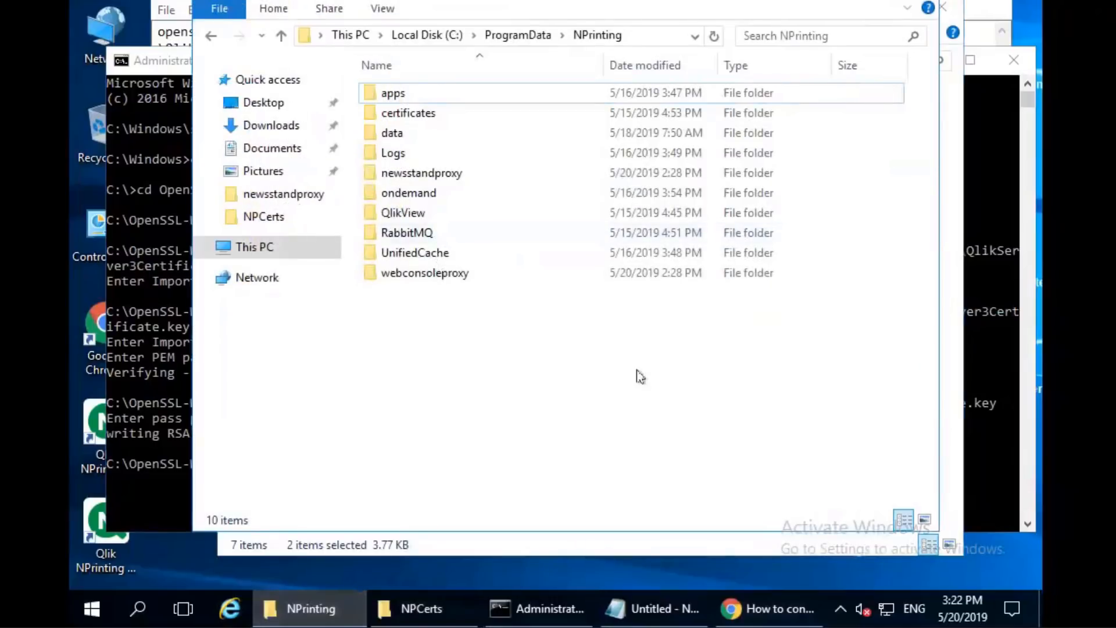
{"action": "double_click", "coordinate": [445, 174]}
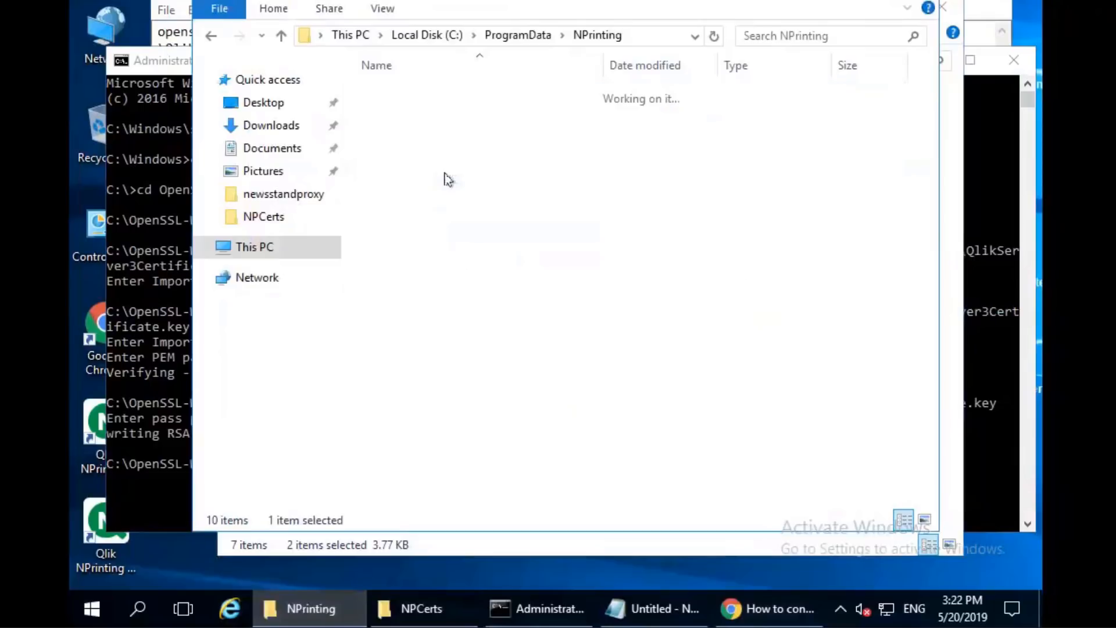
{"action": "right_click", "coordinate": [437, 141]}
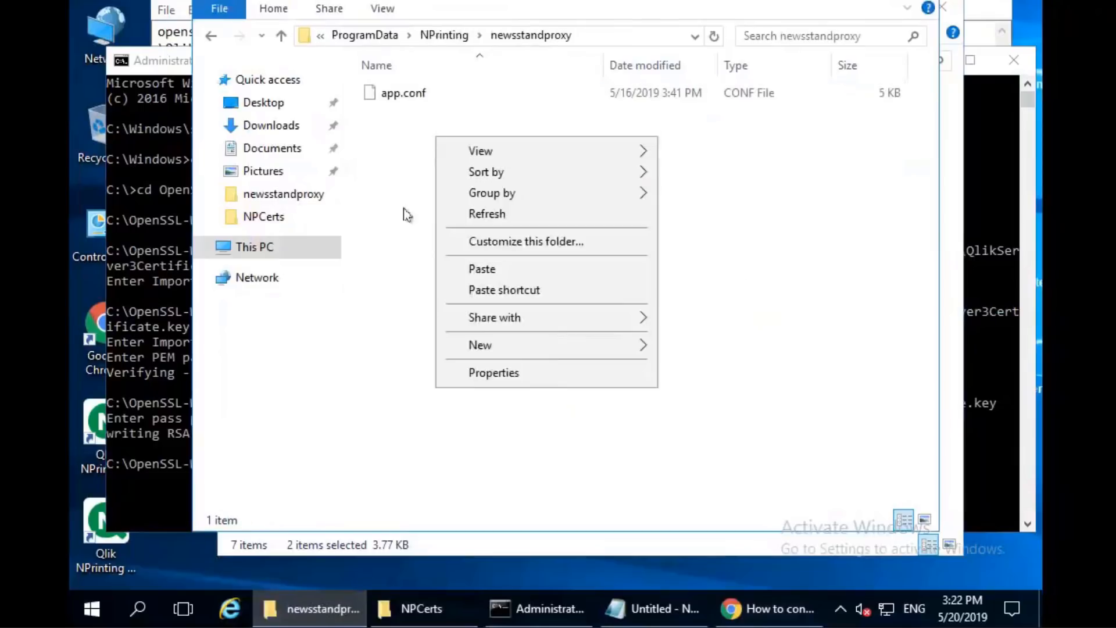
{"action": "left_click", "coordinate": [468, 269]}
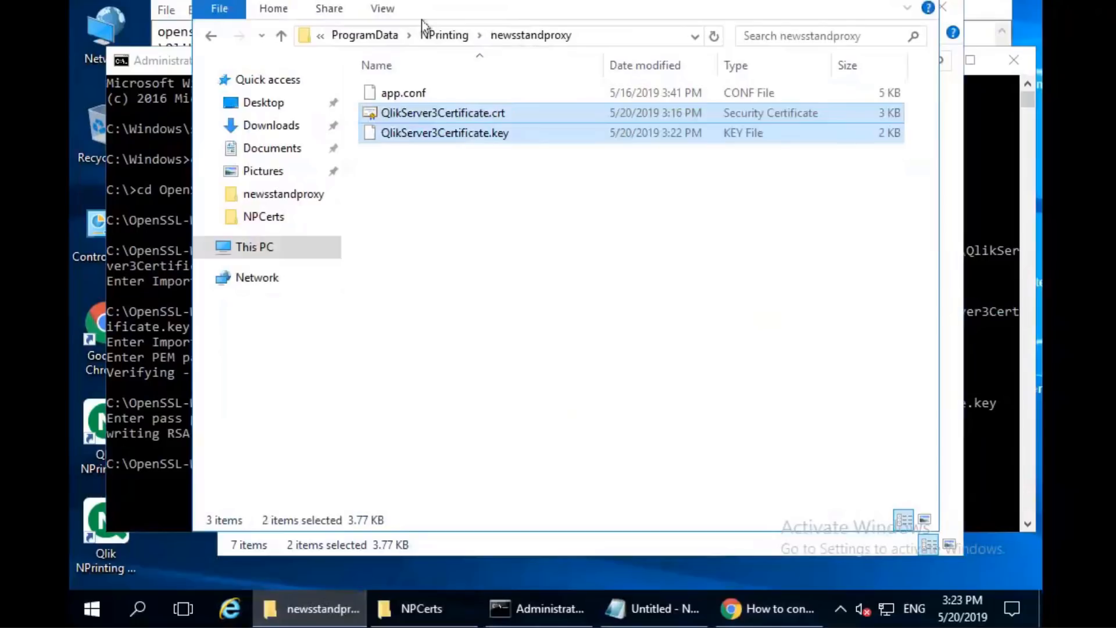
Paste the copied QlikServer3Certificate.crt and .key files into the NPrinting webconsoleproxy folder as well.
{"action": "left_click", "coordinate": [448, 39]}
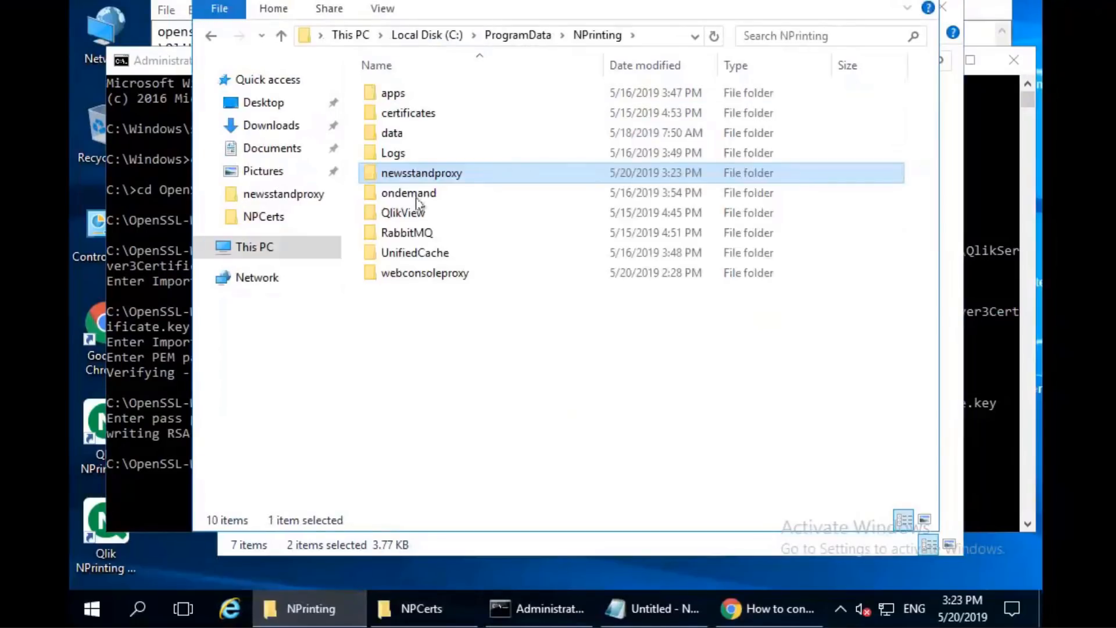
{"action": "double_click", "coordinate": [433, 273]}
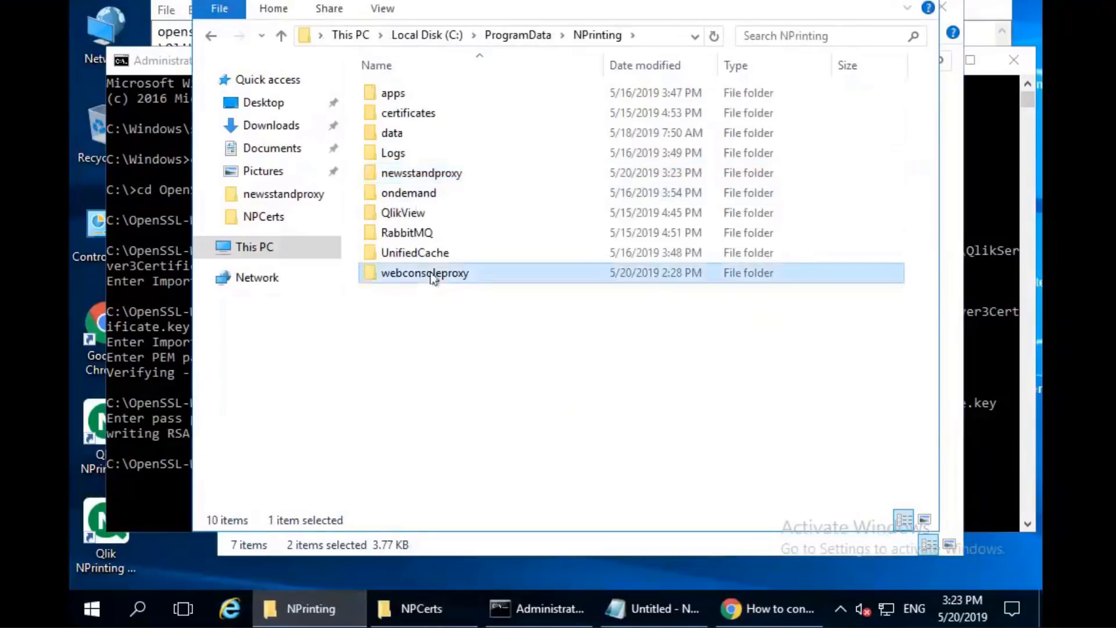
{"action": "right_click", "coordinate": [436, 183]}
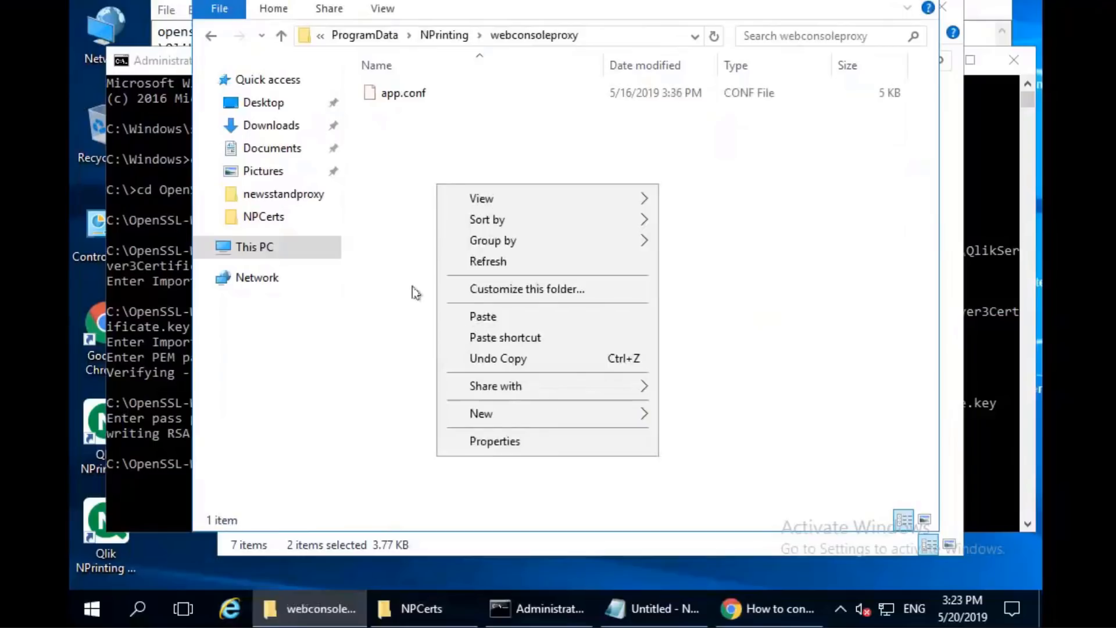
{"action": "left_click", "coordinate": [469, 316]}
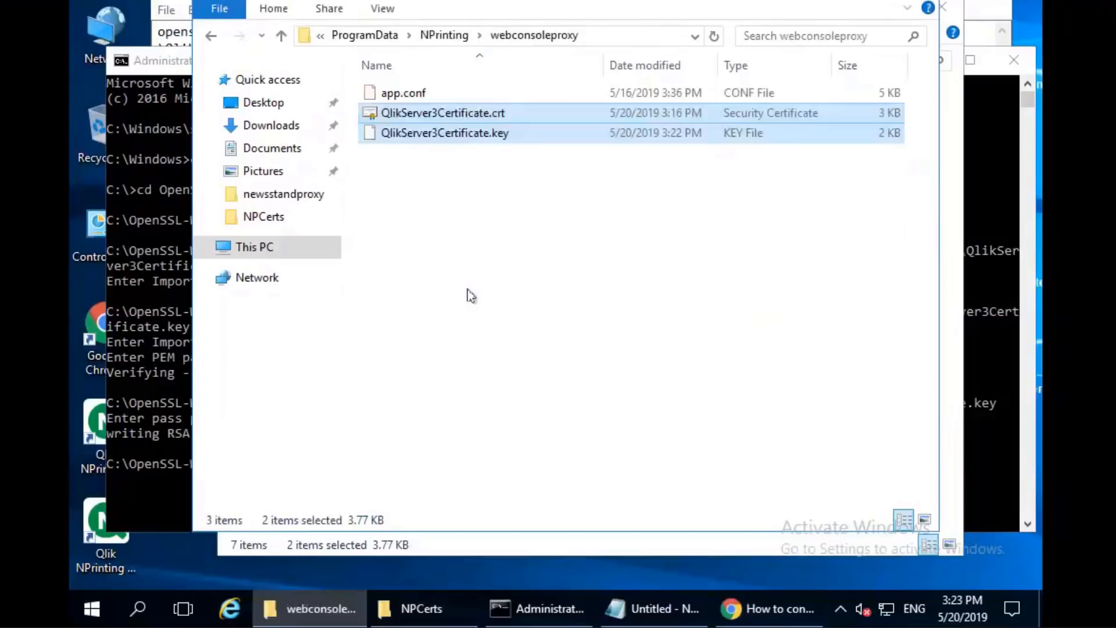
{"action": "left_click", "coordinate": [471, 296]}
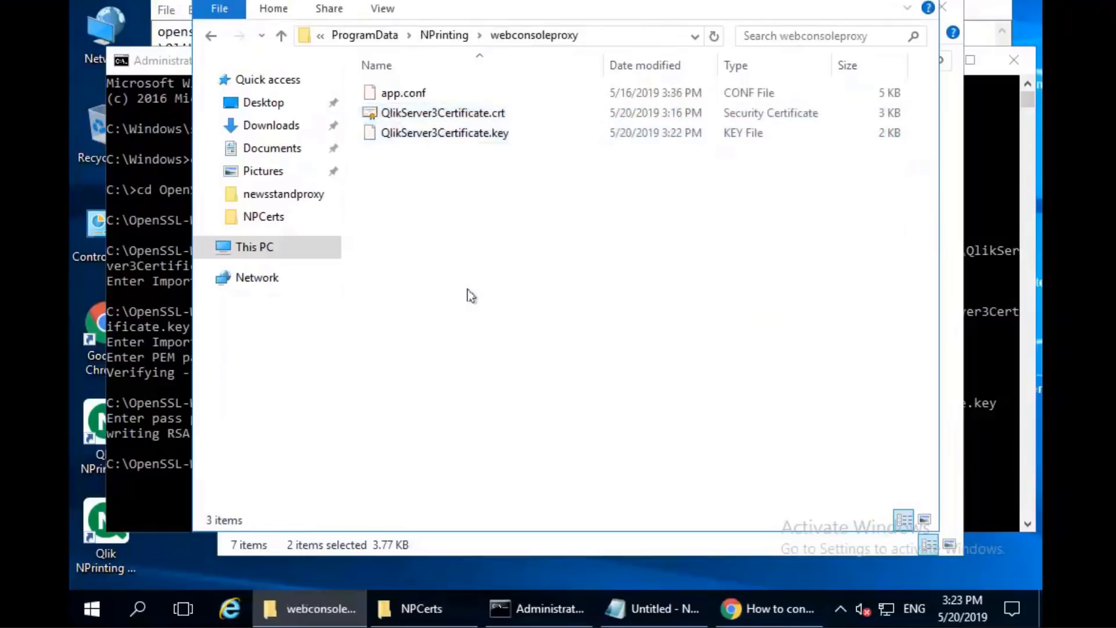
Open webconsoleproxy's app.conf with Notepad as the default for .conf files, check its http.ssl, http.sslcert and http.sslkey lines, and close it.
{"action": "left_click", "coordinate": [412, 96]}
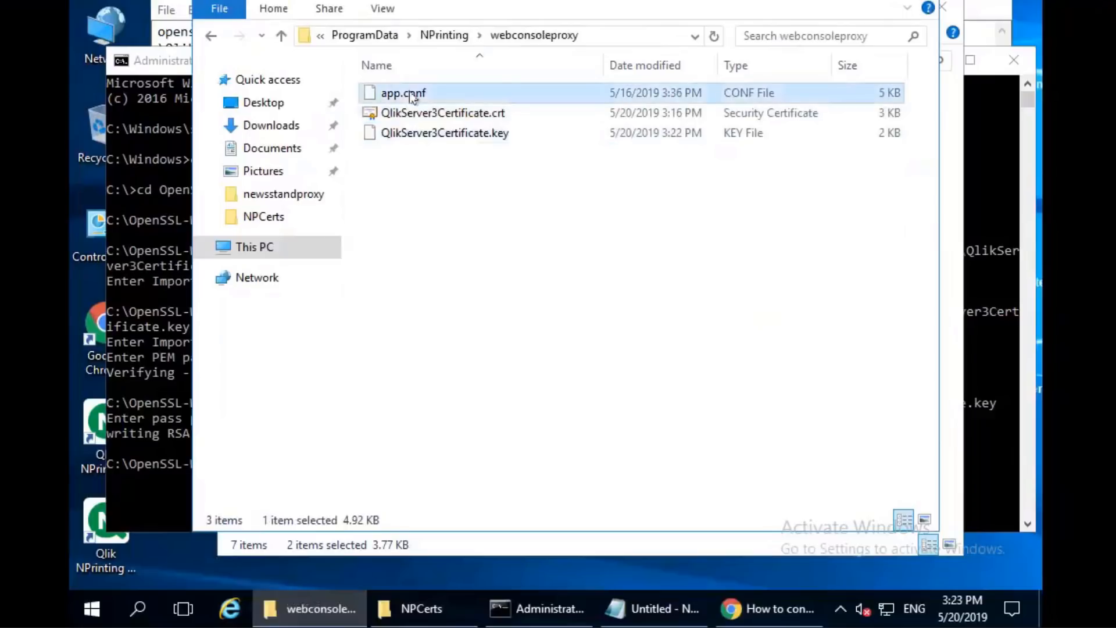
{"action": "double_click", "coordinate": [412, 97]}
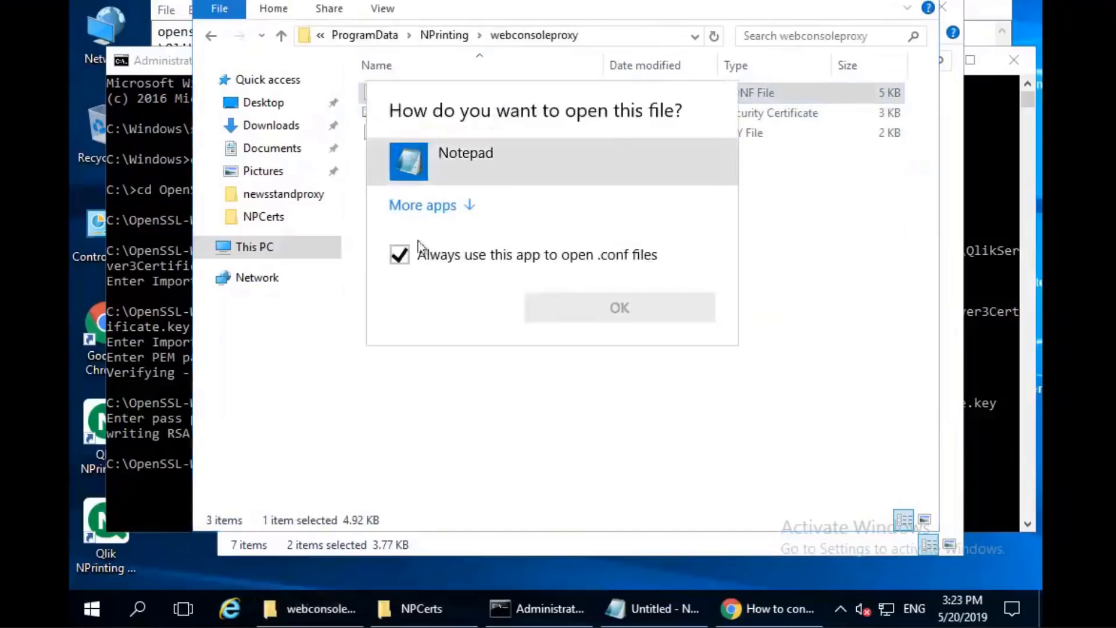
{"action": "left_click", "coordinate": [420, 173]}
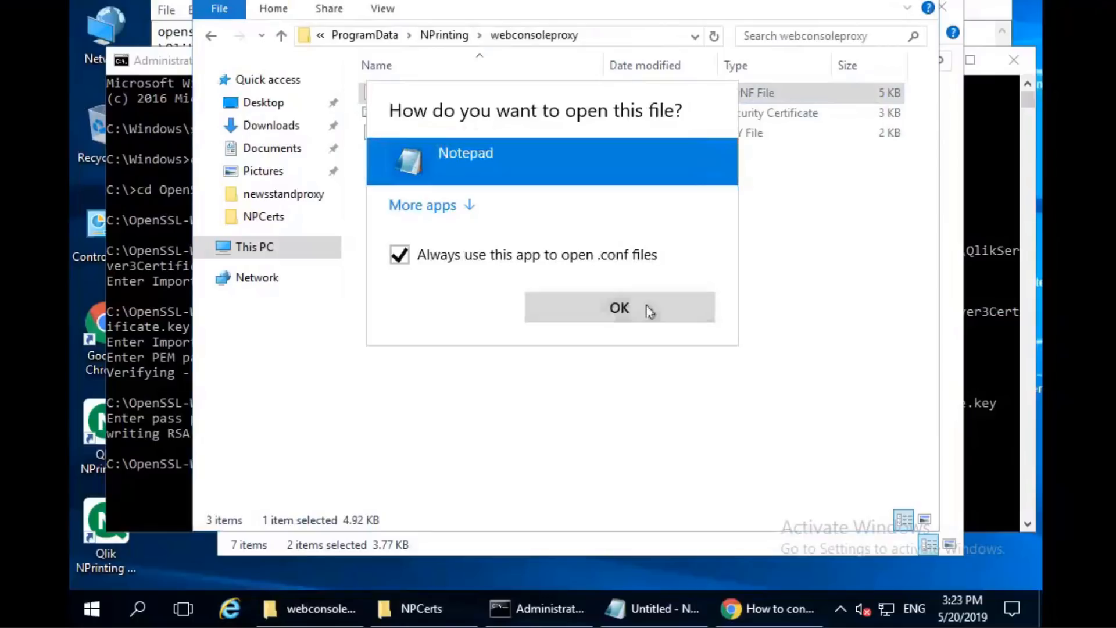
{"action": "left_click", "coordinate": [677, 316]}
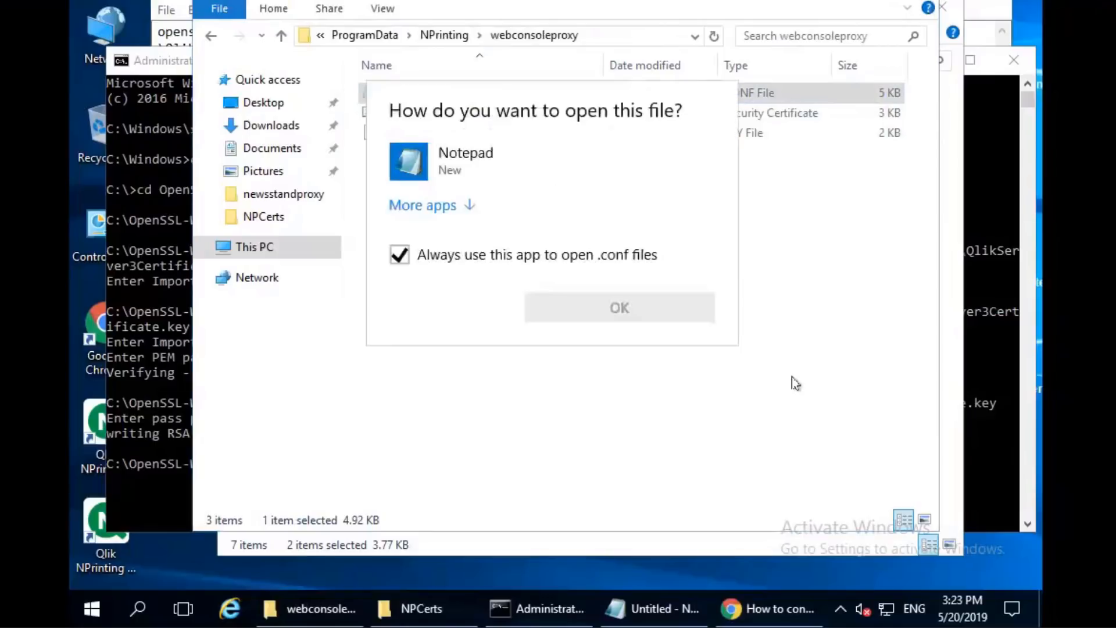
{"action": "left_click", "coordinate": [441, 168]}
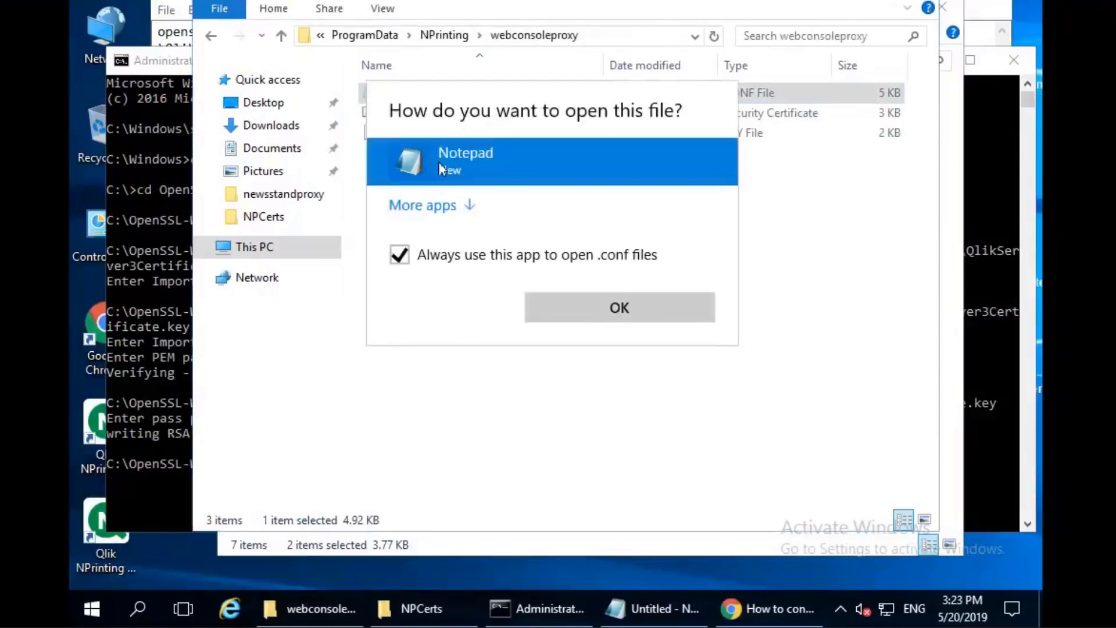
{"action": "left_click", "coordinate": [578, 314]}
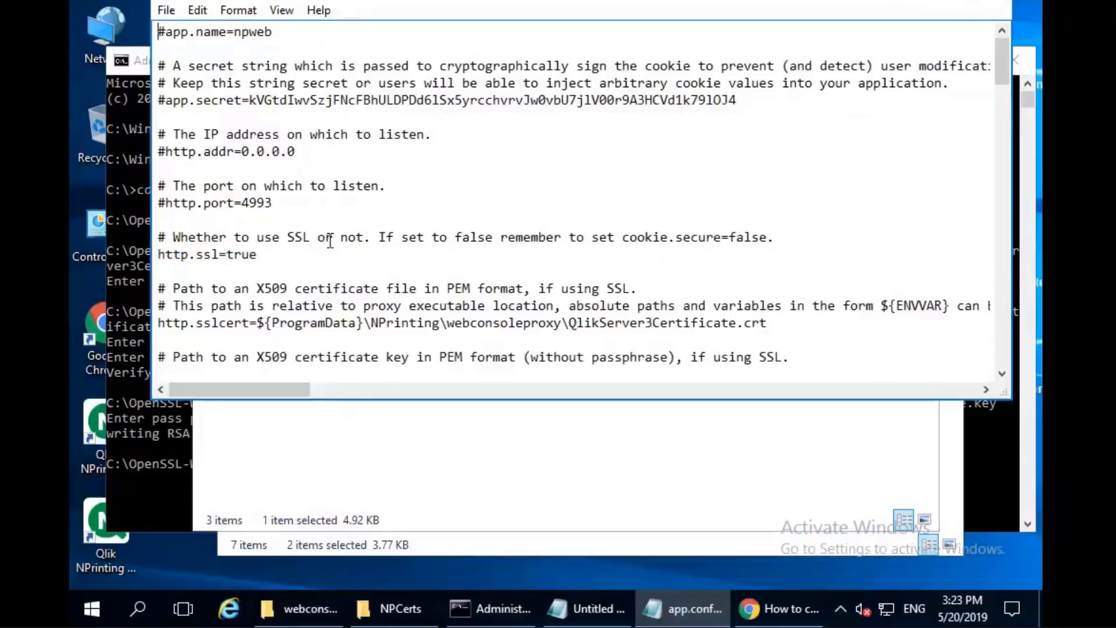
{"action": "scroll", "coordinate": [328, 240], "scroll_direction": "down", "scroll_amount": 2}
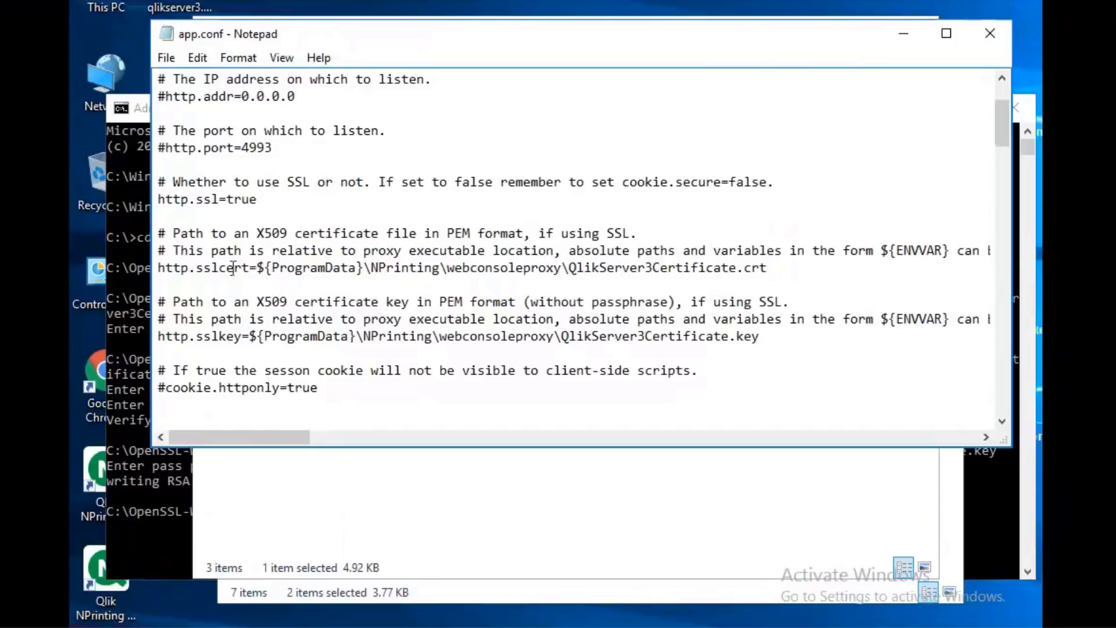
{"action": "left_click", "coordinate": [990, 33]}
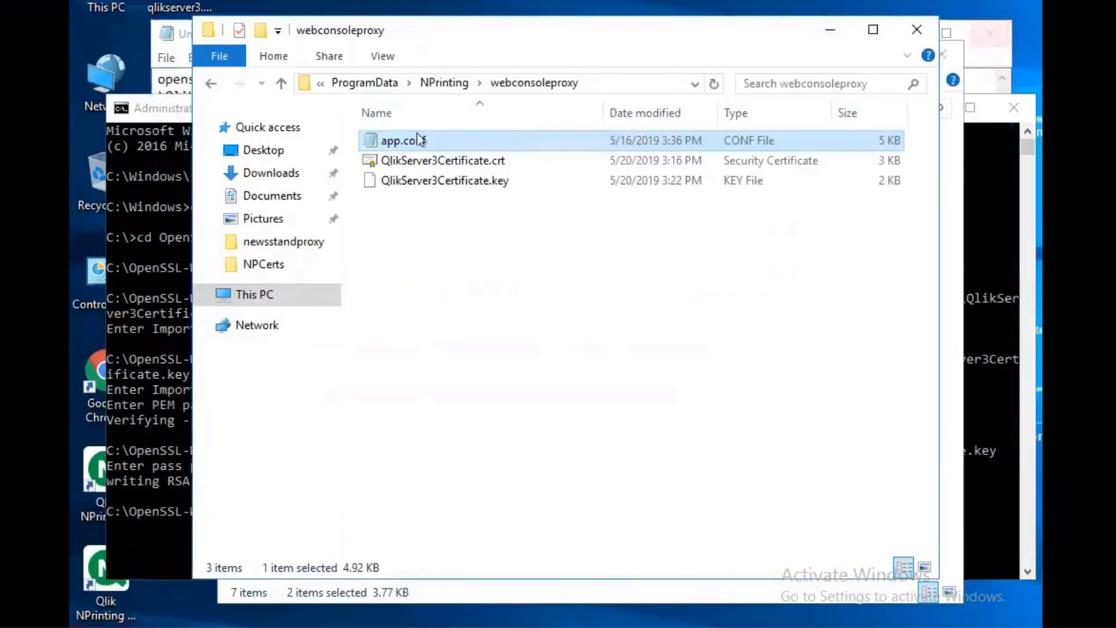
Open app.conf in the newsstandproxy folder, check its http.ssl, http.sslcert and http.sslkey lines, and close it.
{"action": "left_click", "coordinate": [444, 83]}
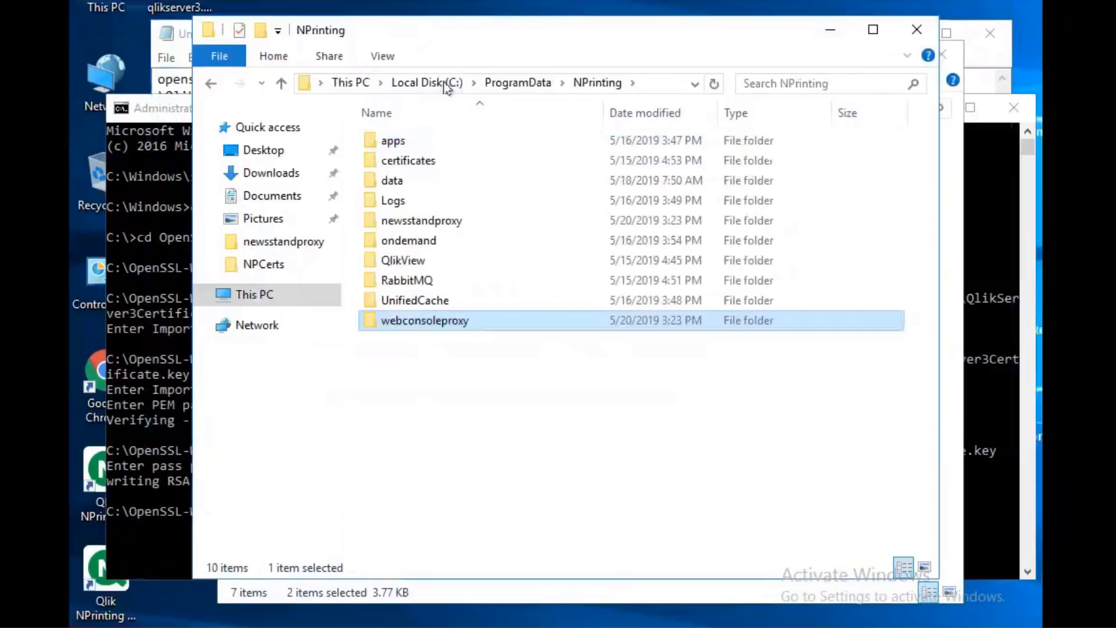
{"action": "double_click", "coordinate": [407, 224]}
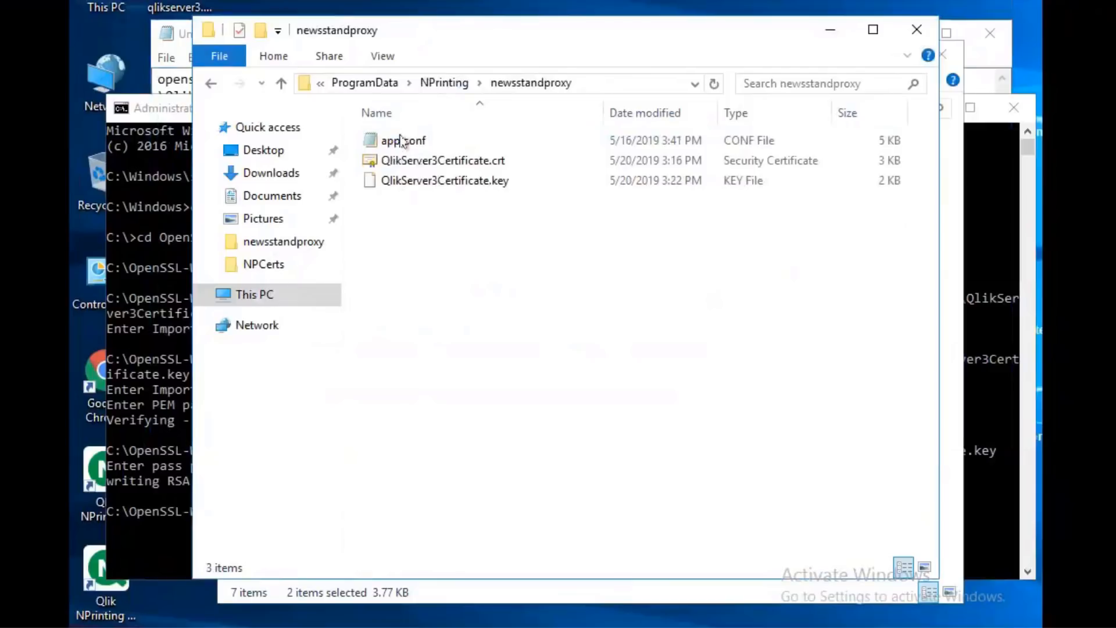
{"action": "double_click", "coordinate": [401, 141]}
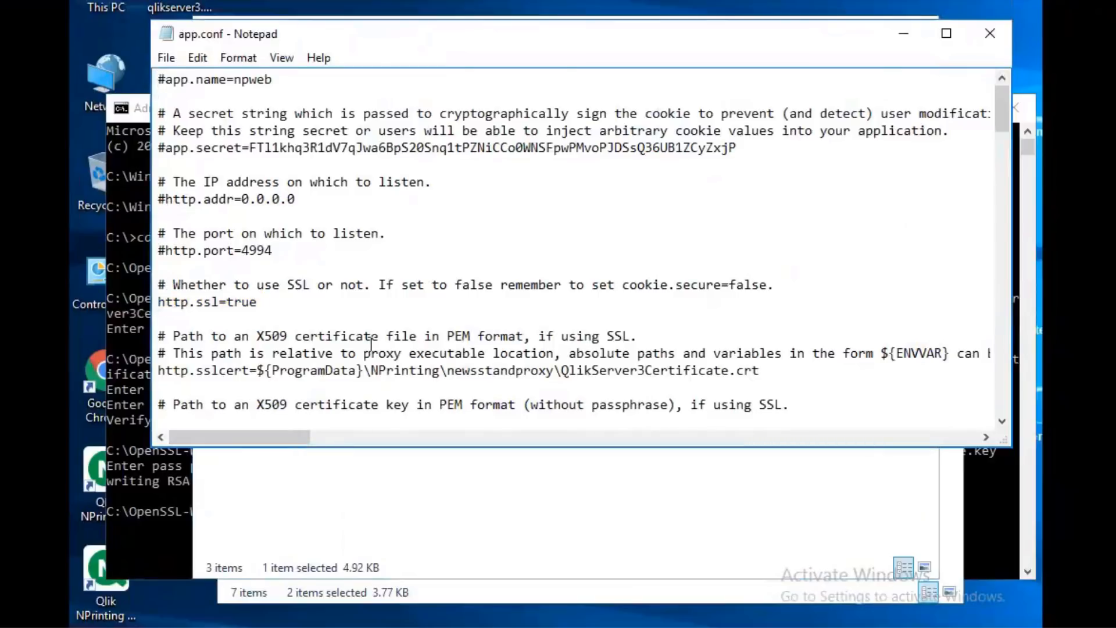
{"action": "scroll", "coordinate": [370, 342], "scroll_direction": "down", "scroll_amount": 1}
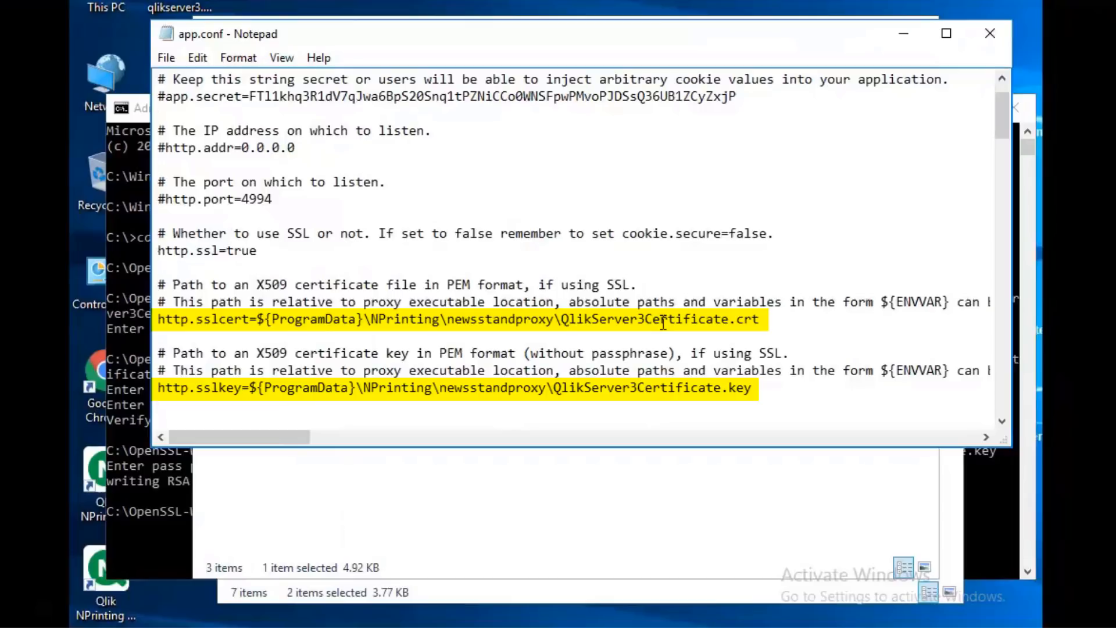
{"action": "left_click", "coordinate": [990, 32]}
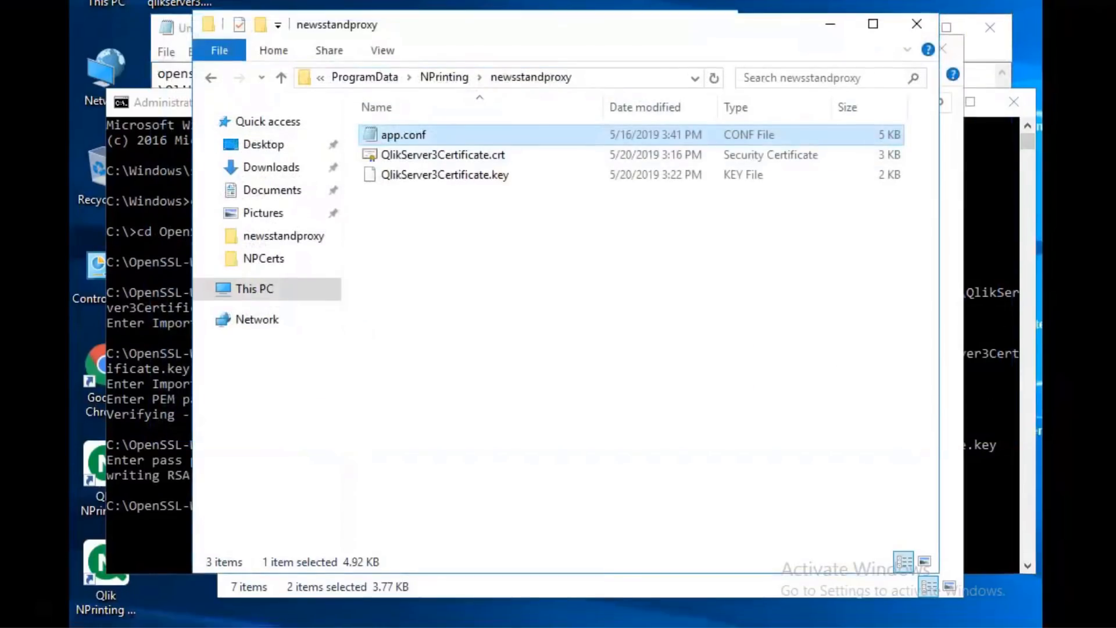
Open Windows Services, restart the Qlik NPrinting Web Engine service, and close Services.
{"action": "left_click", "coordinate": [140, 608]}
{"action": "type", "text": "ser"}
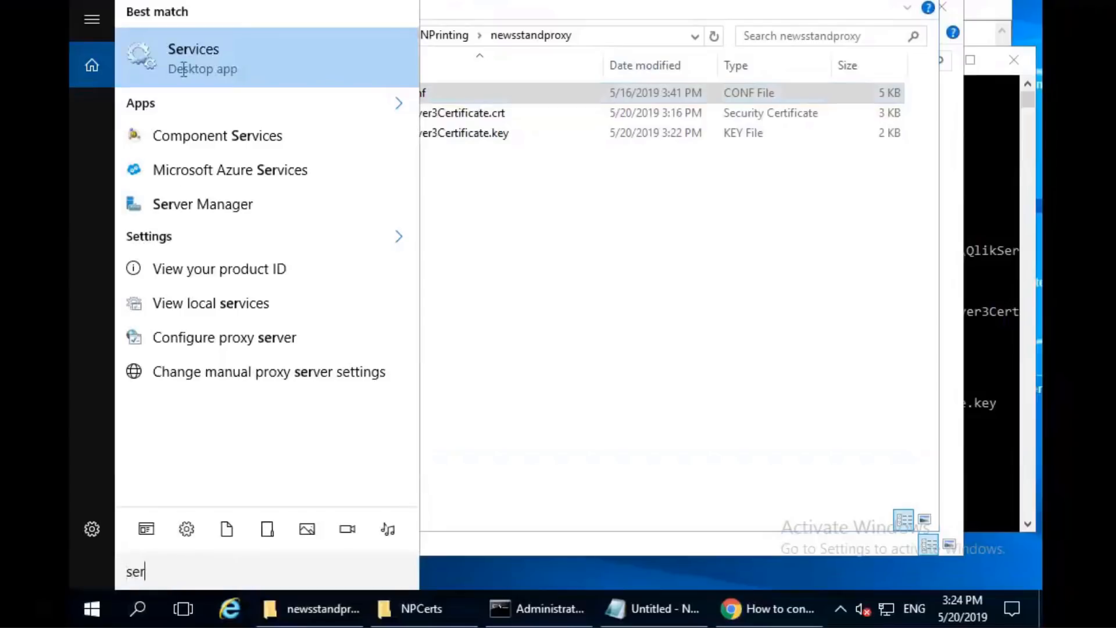
{"action": "left_click", "coordinate": [180, 69]}
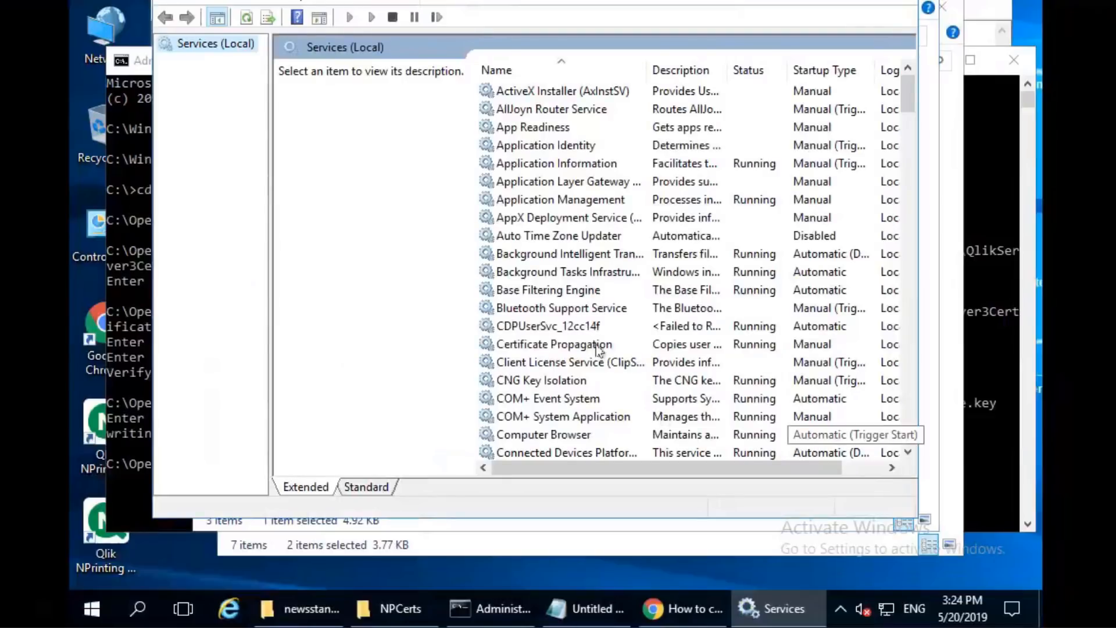
{"action": "left_click", "coordinate": [598, 348]}
{"action": "key", "text": "q"}
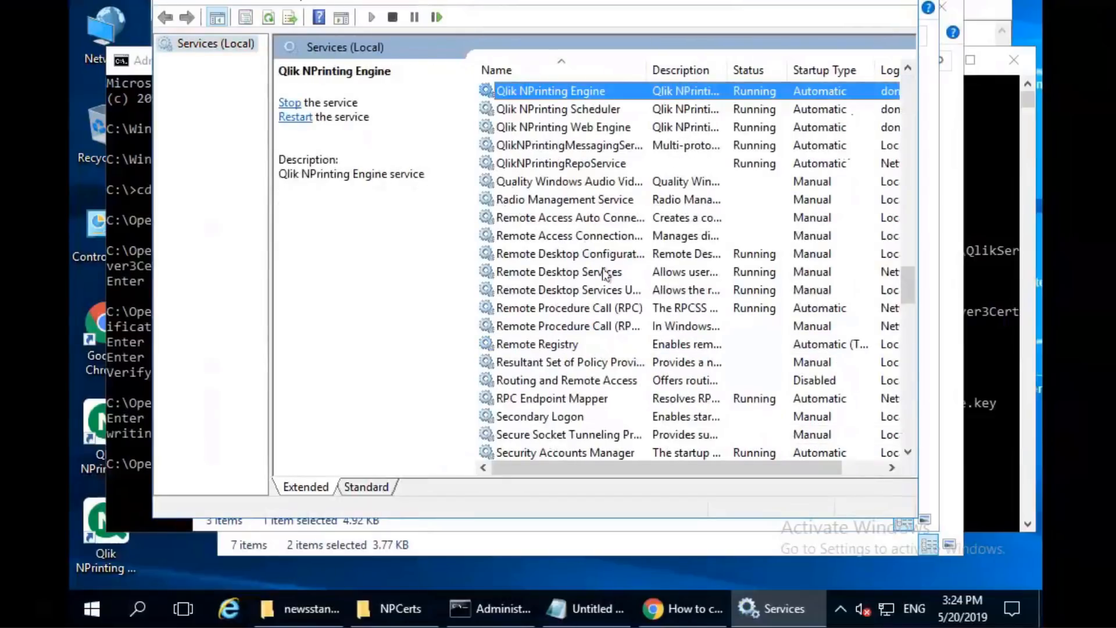
{"action": "right_click", "coordinate": [595, 128]}
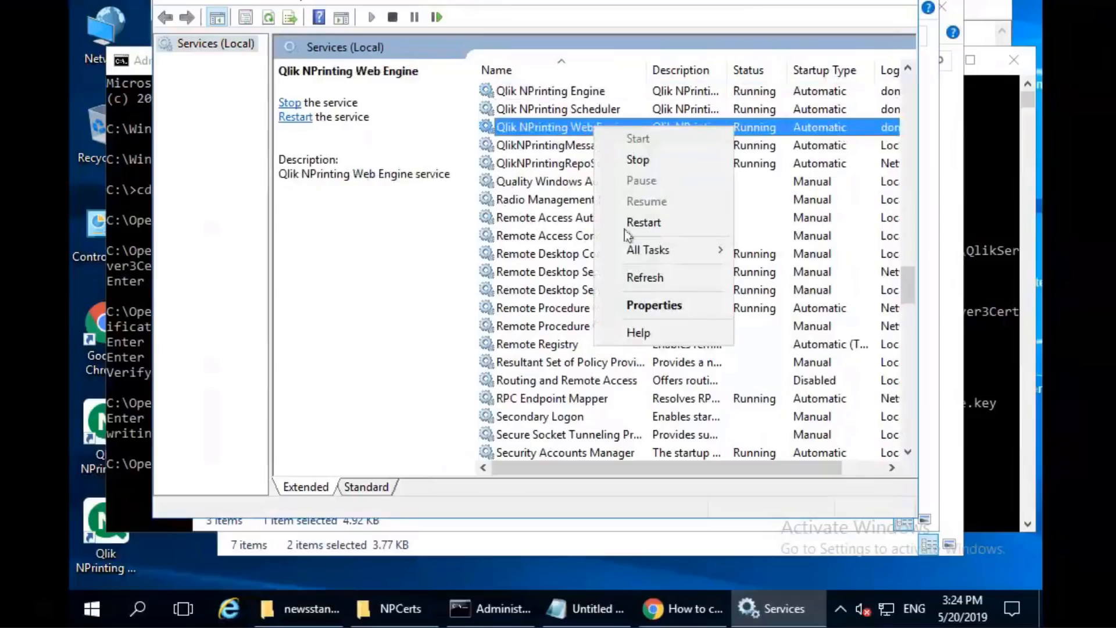
{"action": "key", "text": "Return"}
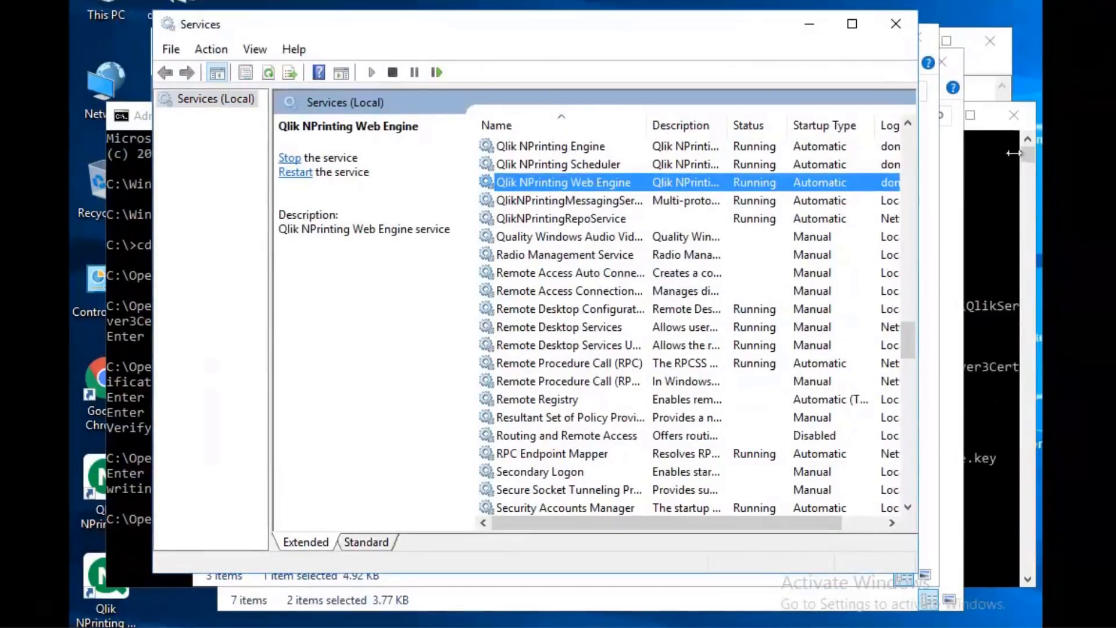
{"action": "left_click", "coordinate": [895, 24]}
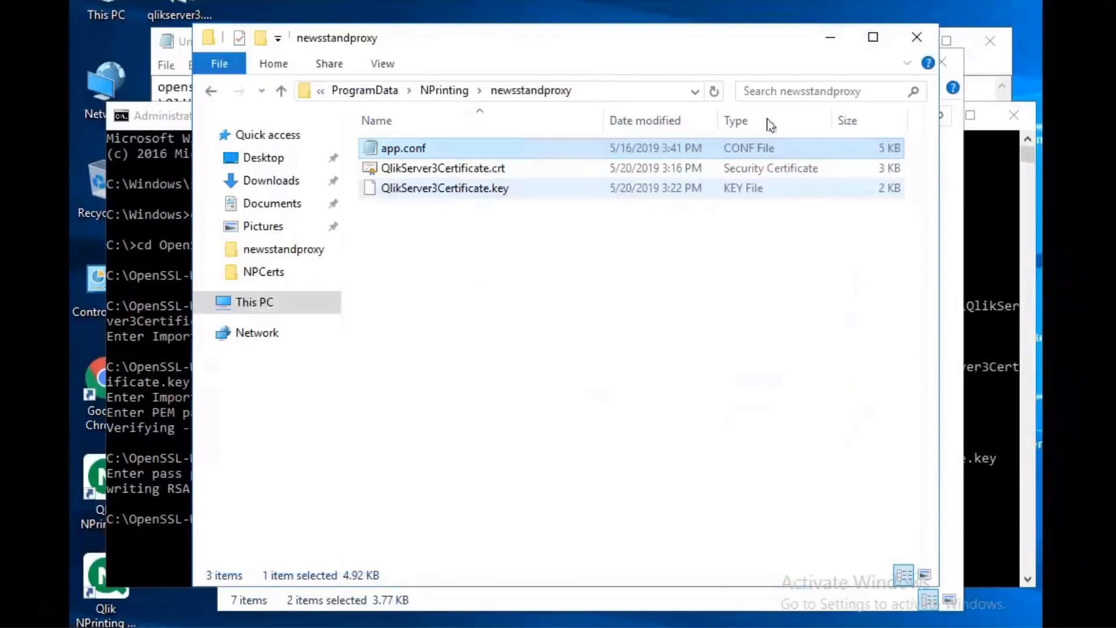
Minimize the open Explorer, Command Prompt and Notepad windows and launch the Qlik NPrinting web console from the desktop.
{"action": "left_click", "coordinate": [825, 37]}
{"action": "left_click", "coordinate": [855, 62]}
{"action": "left_click", "coordinate": [930, 116]}
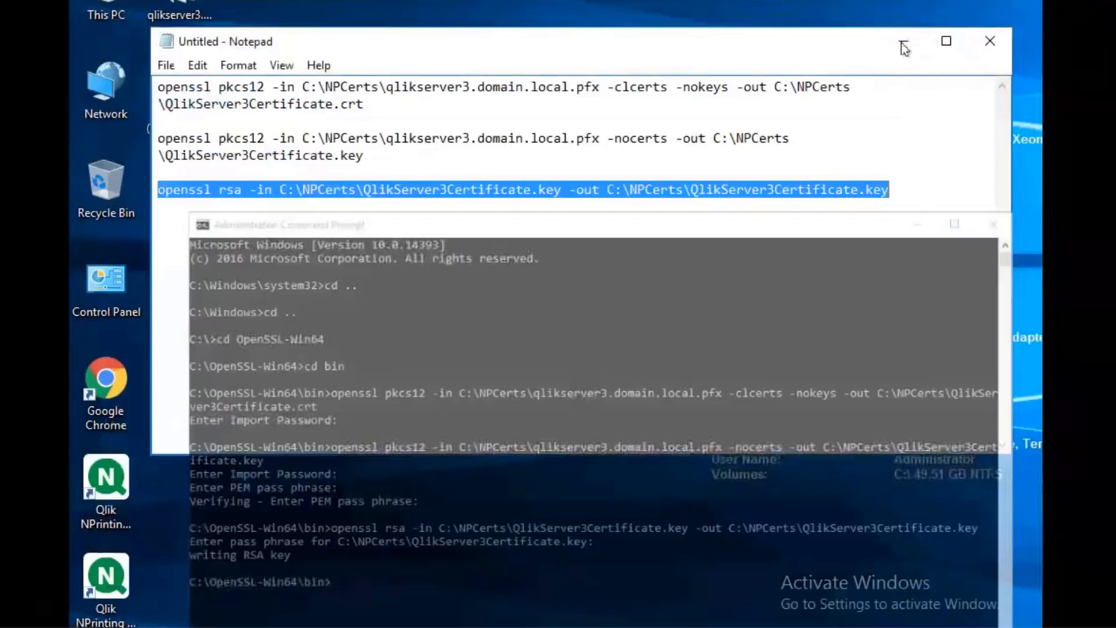
{"action": "left_click", "coordinate": [904, 41]}
{"action": "left_click", "coordinate": [120, 479]}
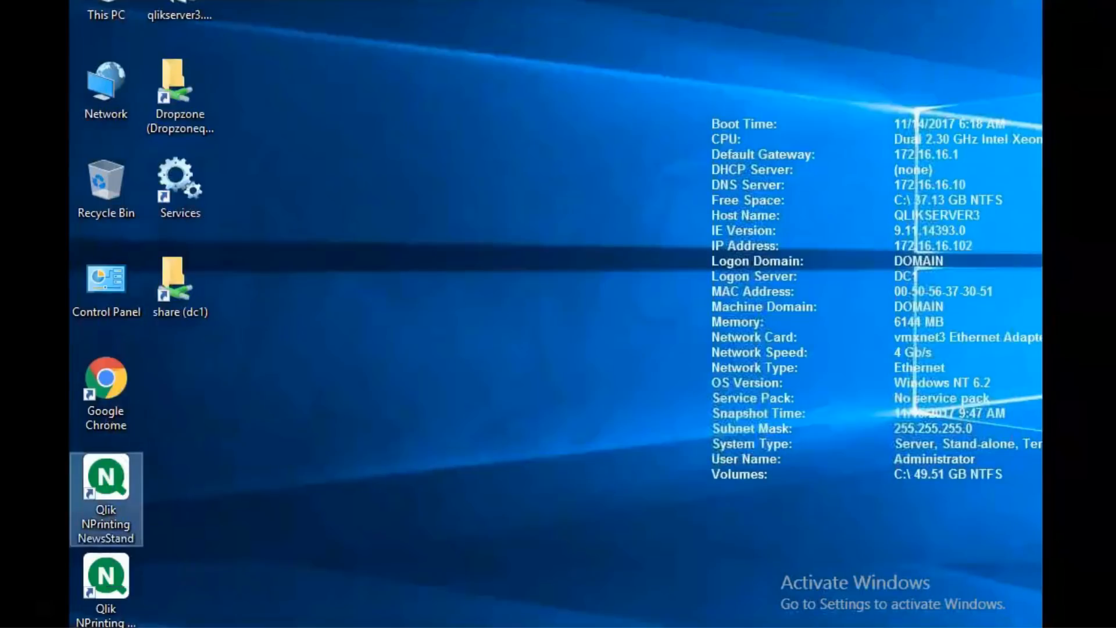
{"action": "double_click", "coordinate": [106, 581]}
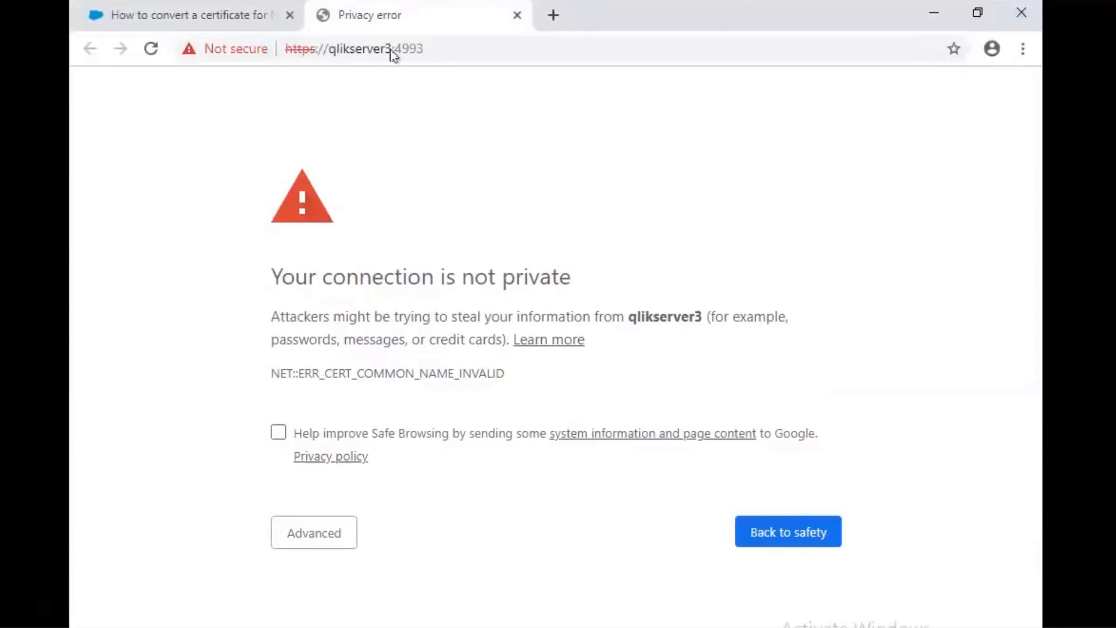
{"action": "key", "text": "F5"}
{"action": "left_click", "coordinate": [392, 51]}
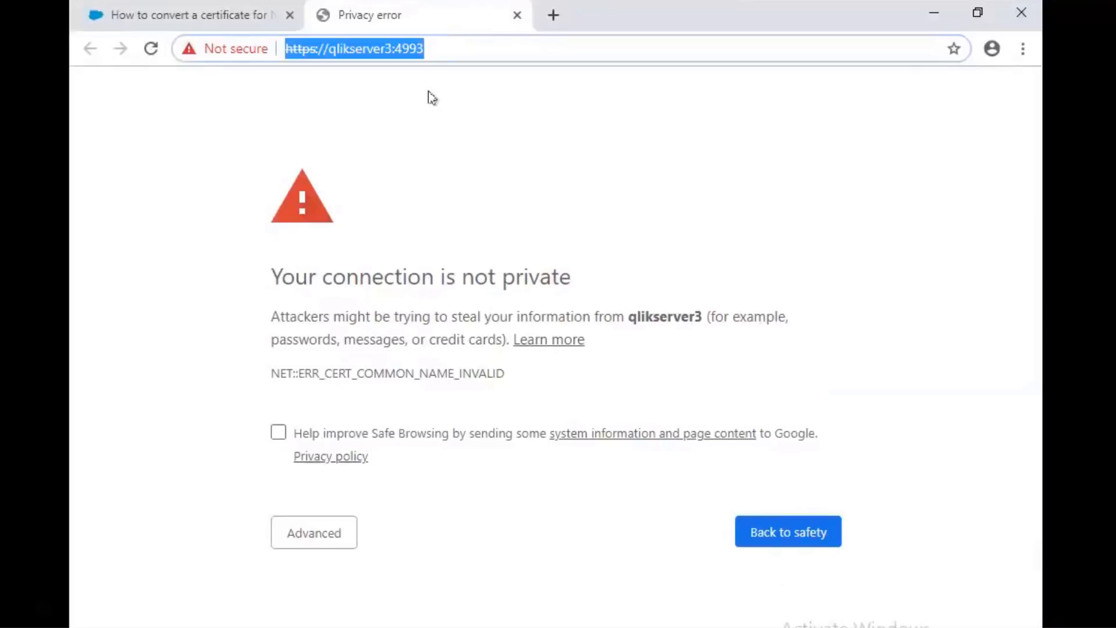
{"action": "left_click", "coordinate": [391, 50]}
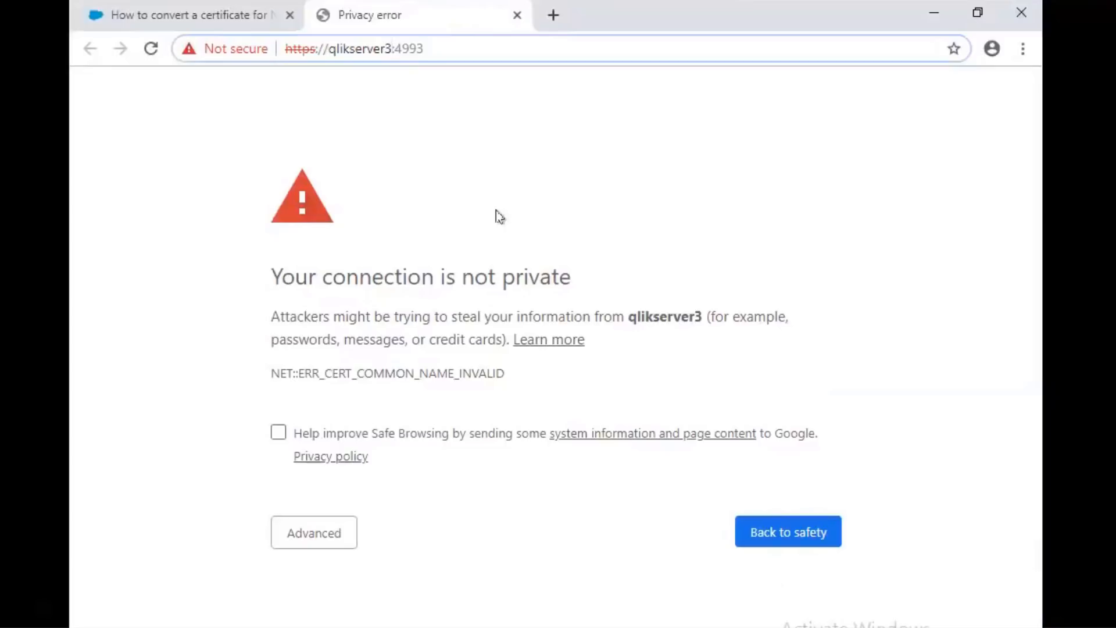
{"action": "type", "text": ".domain"}
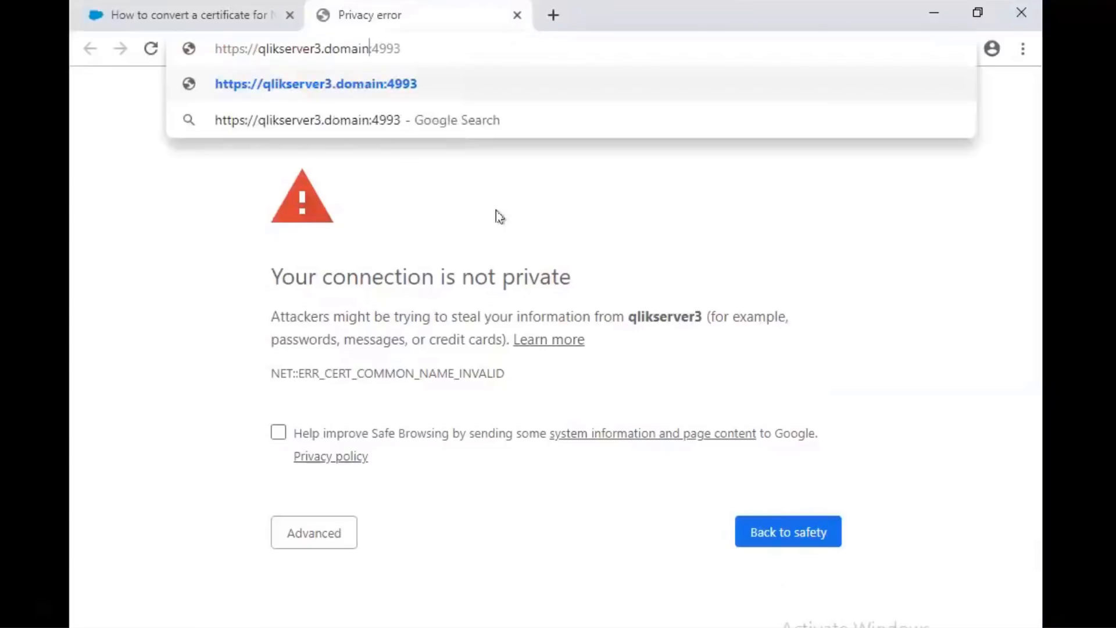
{"action": "type", "text": ".local"}
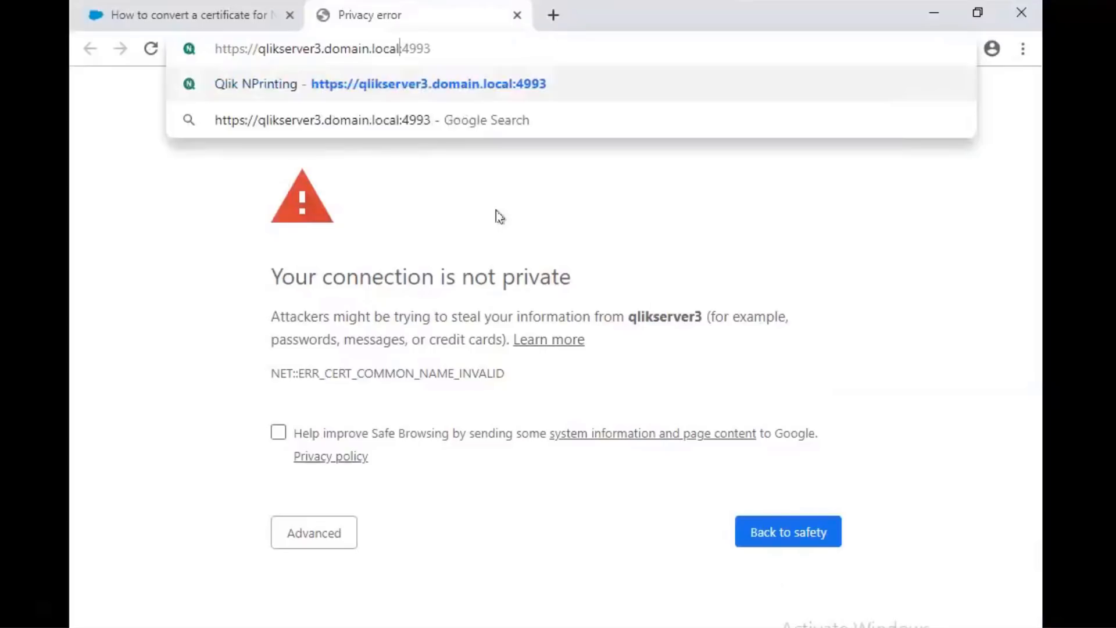
{"action": "key", "text": "Return"}
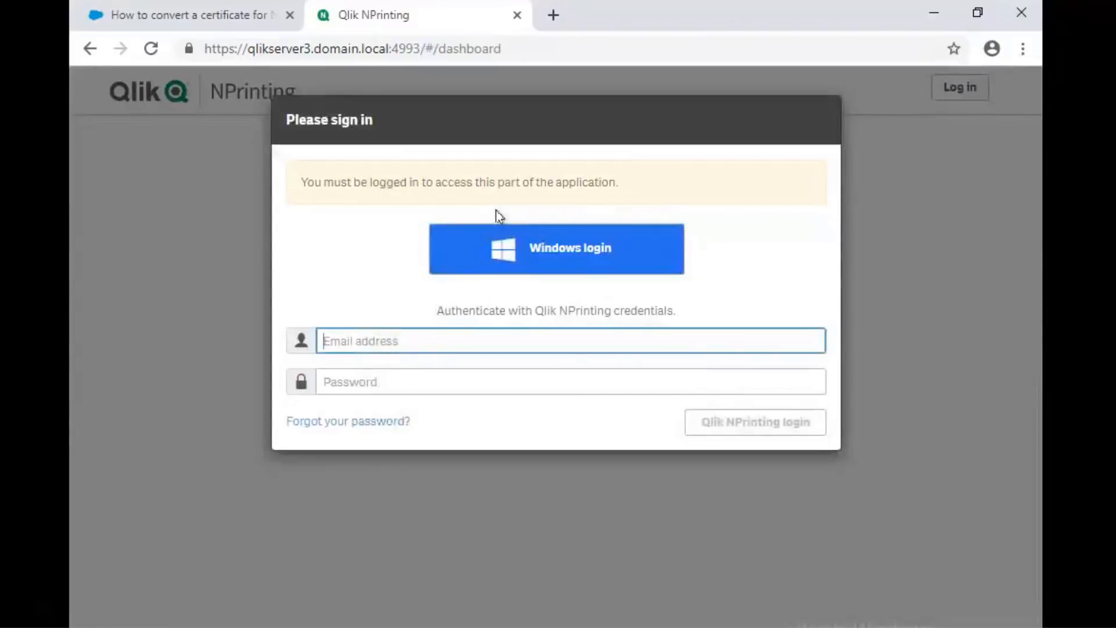
Sign in to the NPrinting console through Windows login as domain\administrator with the account password.
{"action": "left_click", "coordinate": [548, 257]}
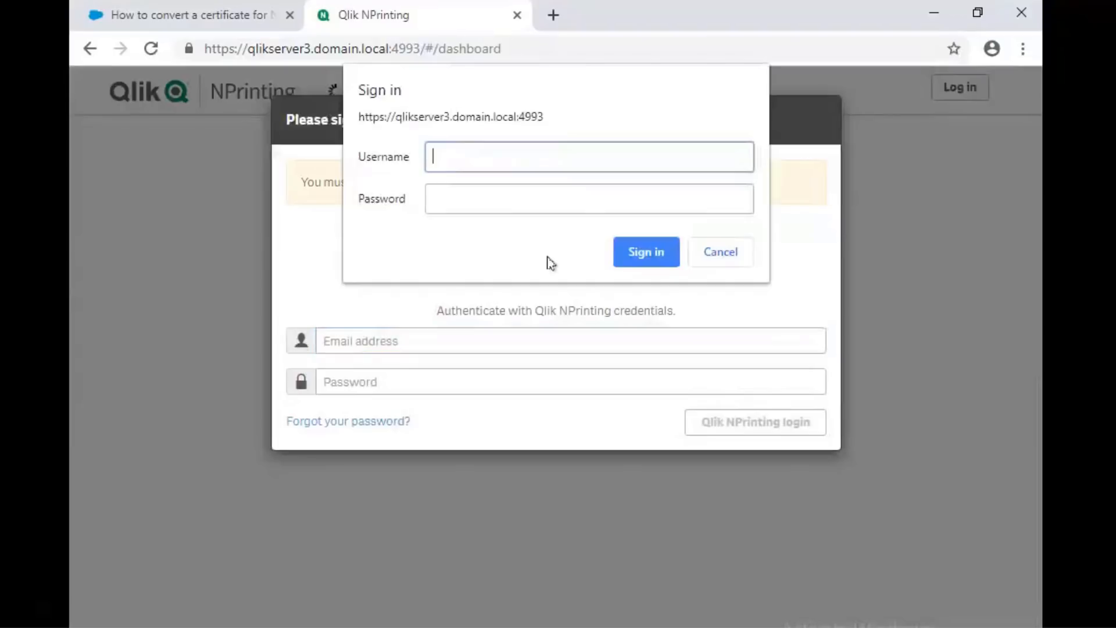
{"action": "type", "text": "domain\\administrator"}
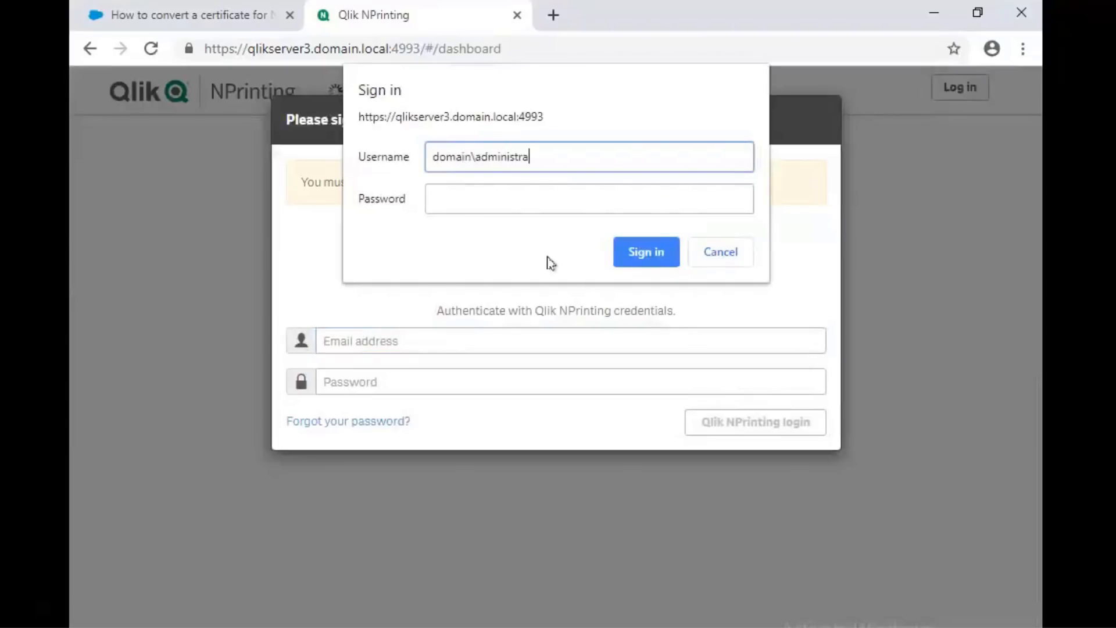
{"action": "key", "text": "Tab"}
{"action": "type", "text": "***********"}
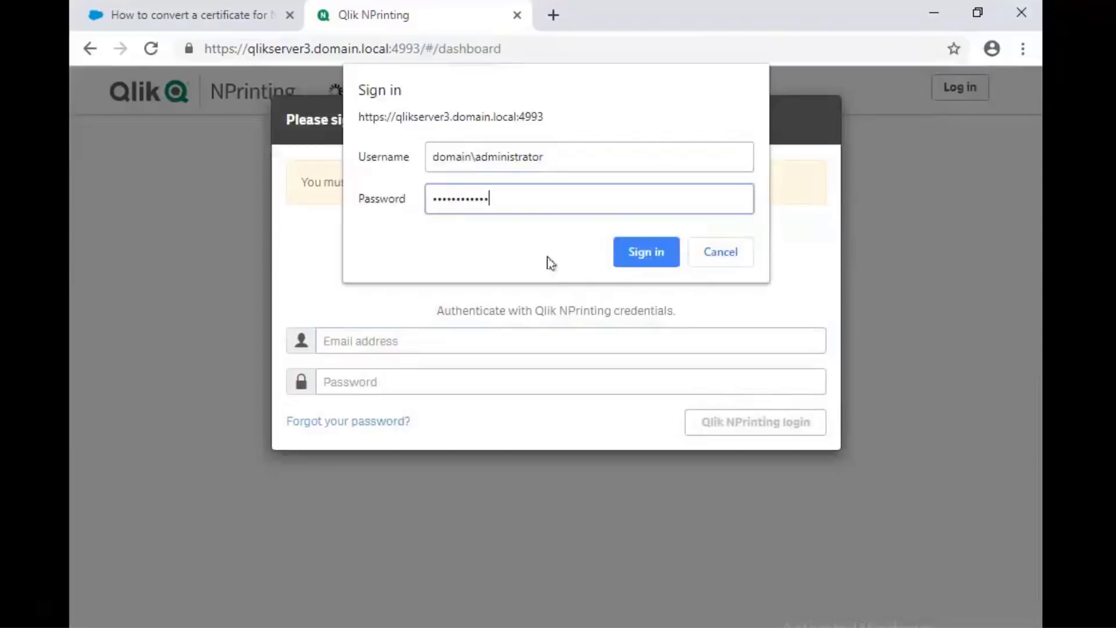
{"action": "key", "text": "Return"}
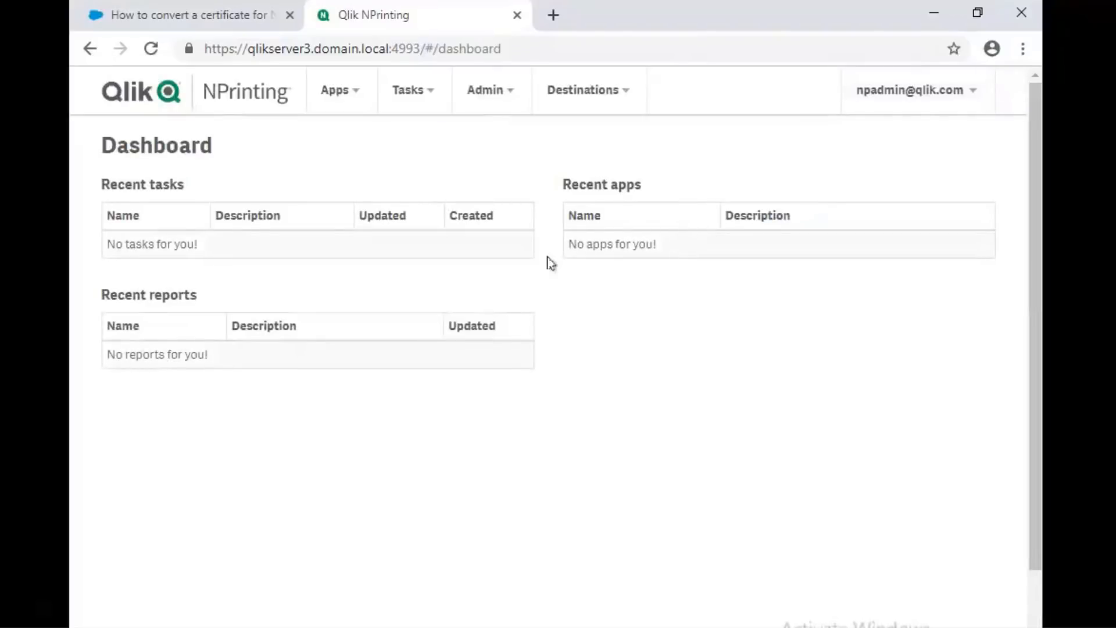
Open the NPrinting admin user's record from the users list and check its assigned roles.
{"action": "left_click", "coordinate": [509, 103]}
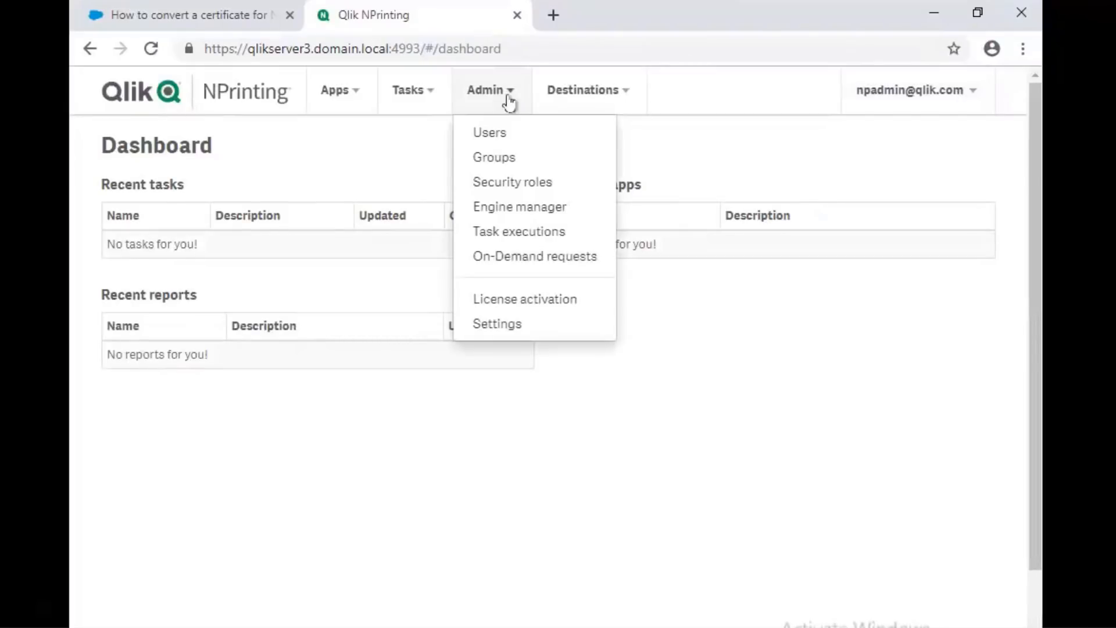
{"action": "left_click", "coordinate": [499, 139]}
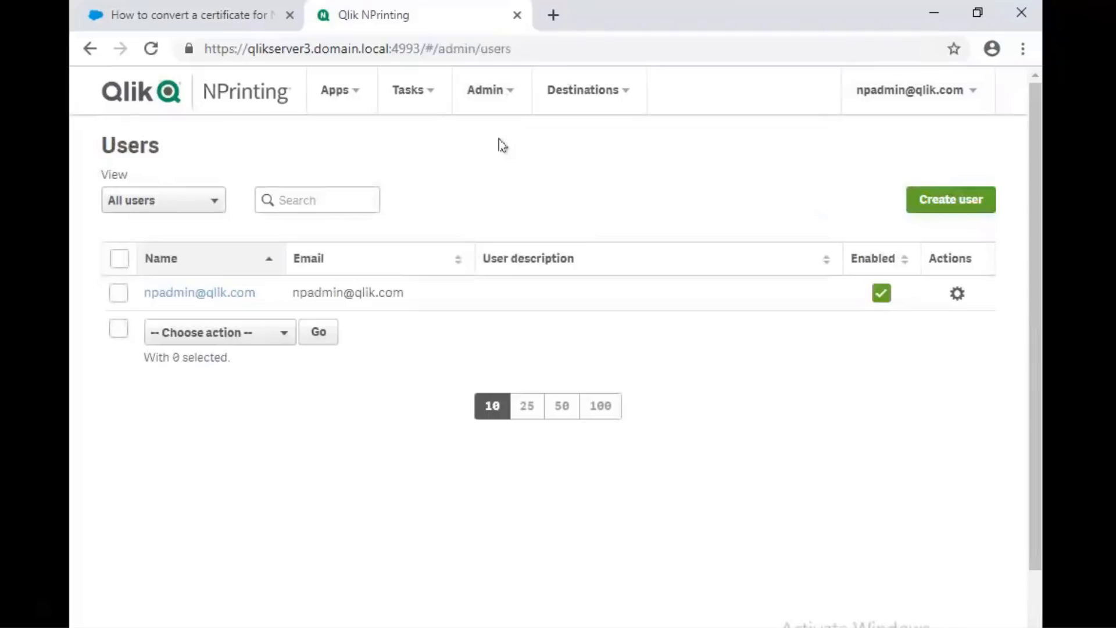
{"action": "left_click", "coordinate": [218, 295]}
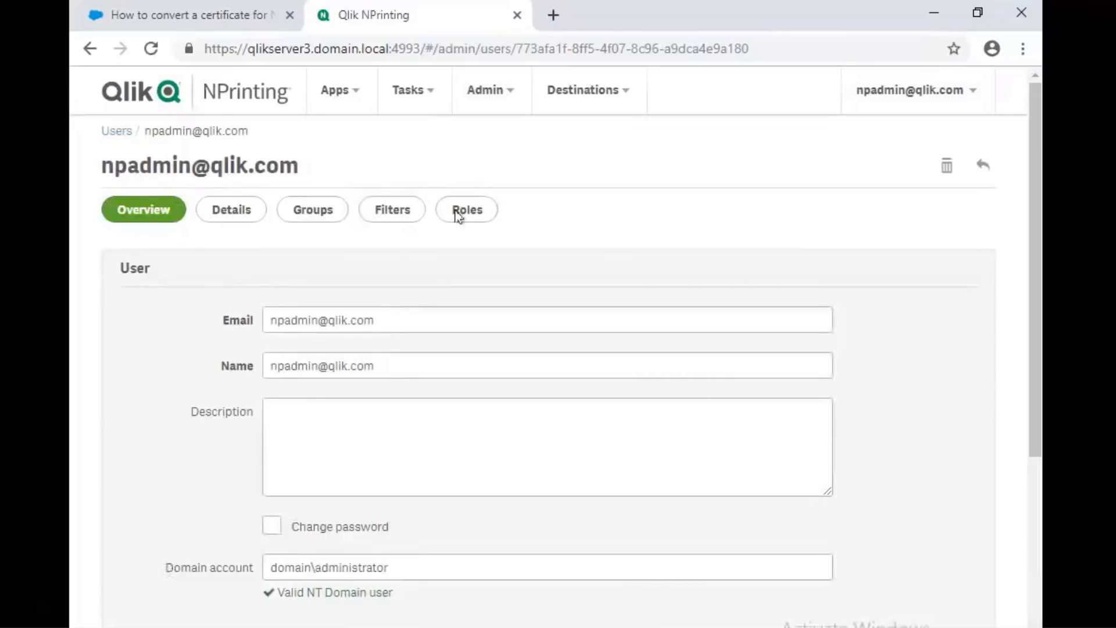
{"action": "left_click", "coordinate": [458, 215]}
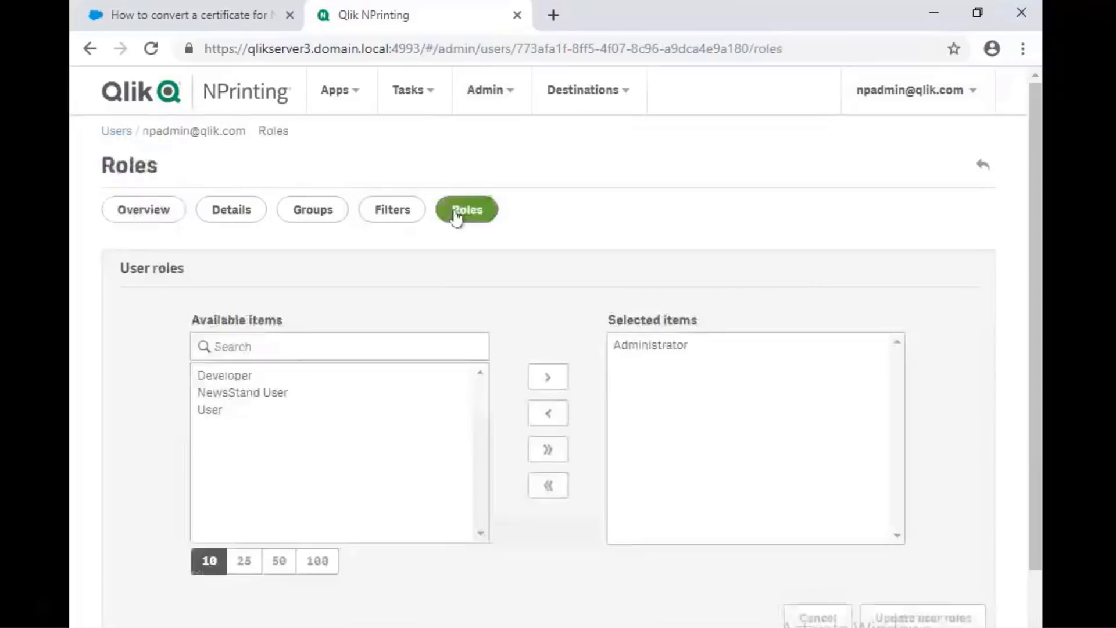
{"action": "left_click", "coordinate": [649, 362]}
Review the Administrator security role's app permissions down to On-Demand reports, and open the NPrinting apps list.
{"action": "left_click", "coordinate": [506, 92]}
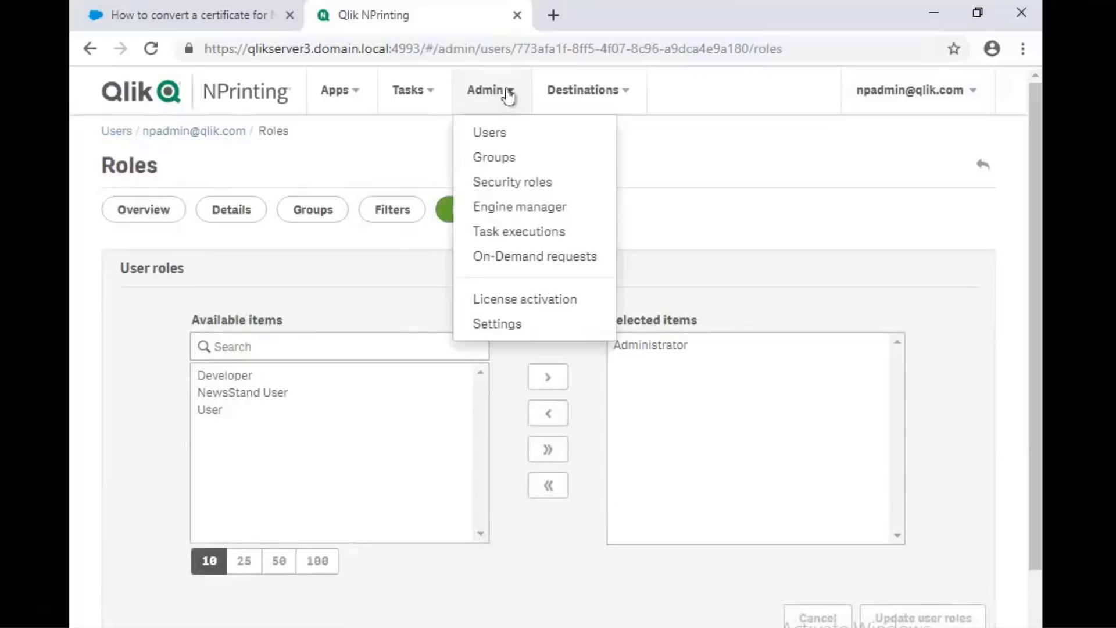
{"action": "left_click", "coordinate": [516, 184]}
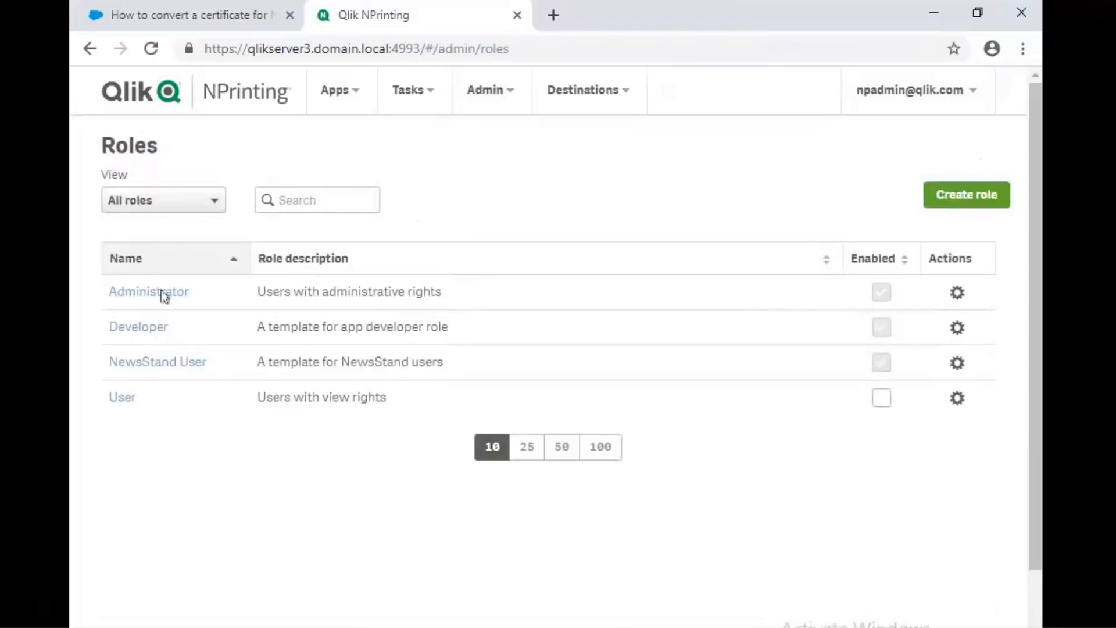
{"action": "left_click", "coordinate": [149, 291]}
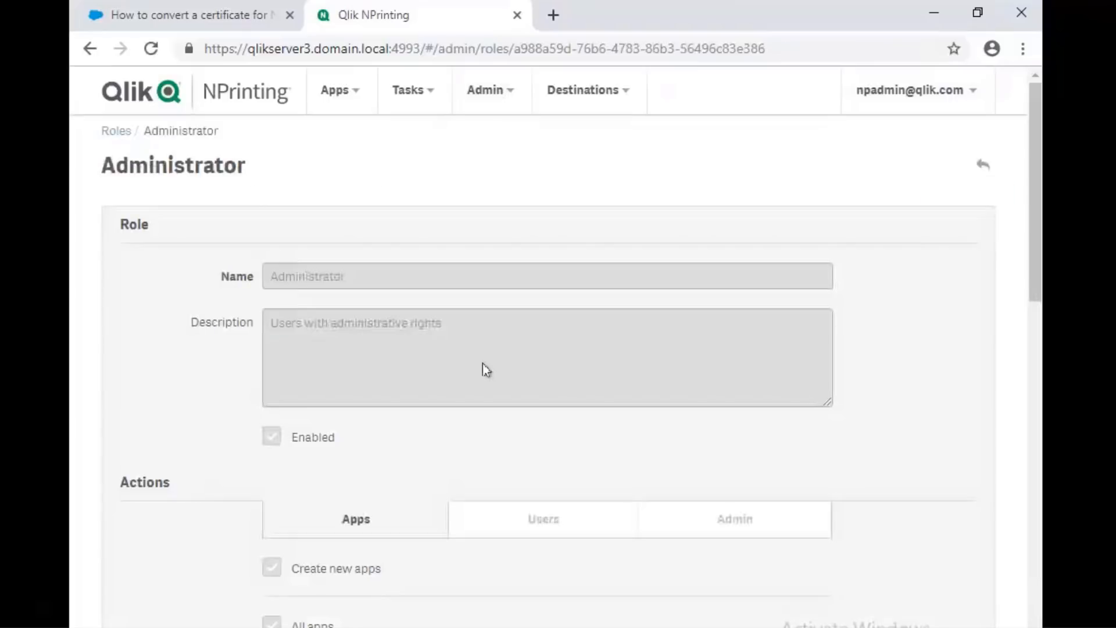
{"action": "scroll", "coordinate": [599, 385], "scroll_direction": "down", "scroll_amount": 8}
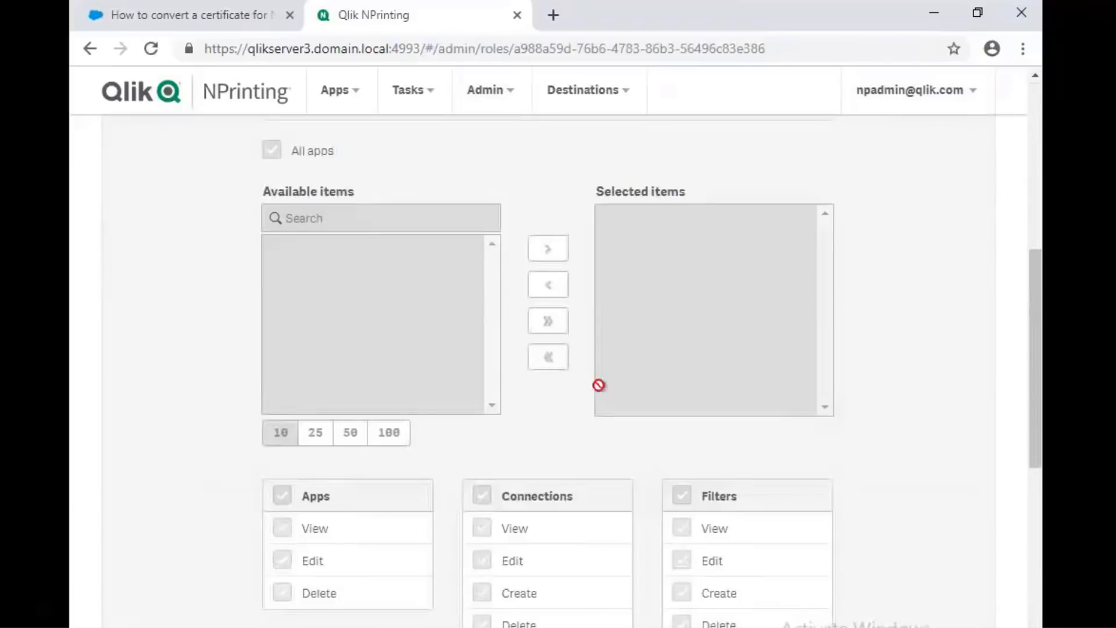
{"action": "scroll", "coordinate": [598, 385], "scroll_direction": "down", "scroll_amount": 10}
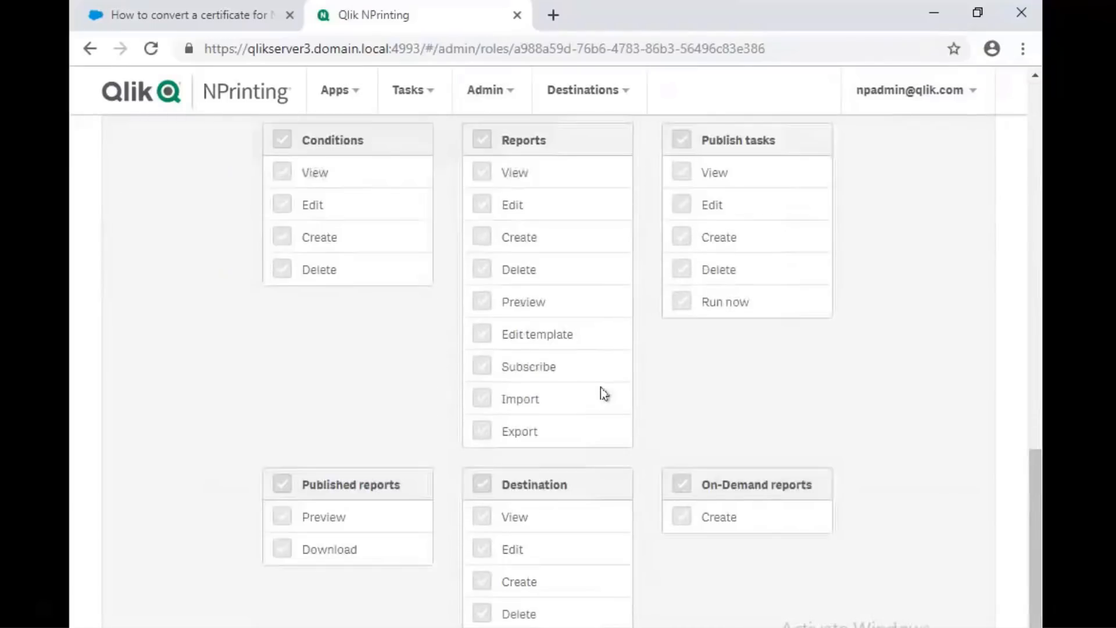
{"action": "scroll", "coordinate": [601, 392], "scroll_direction": "down", "scroll_amount": 1}
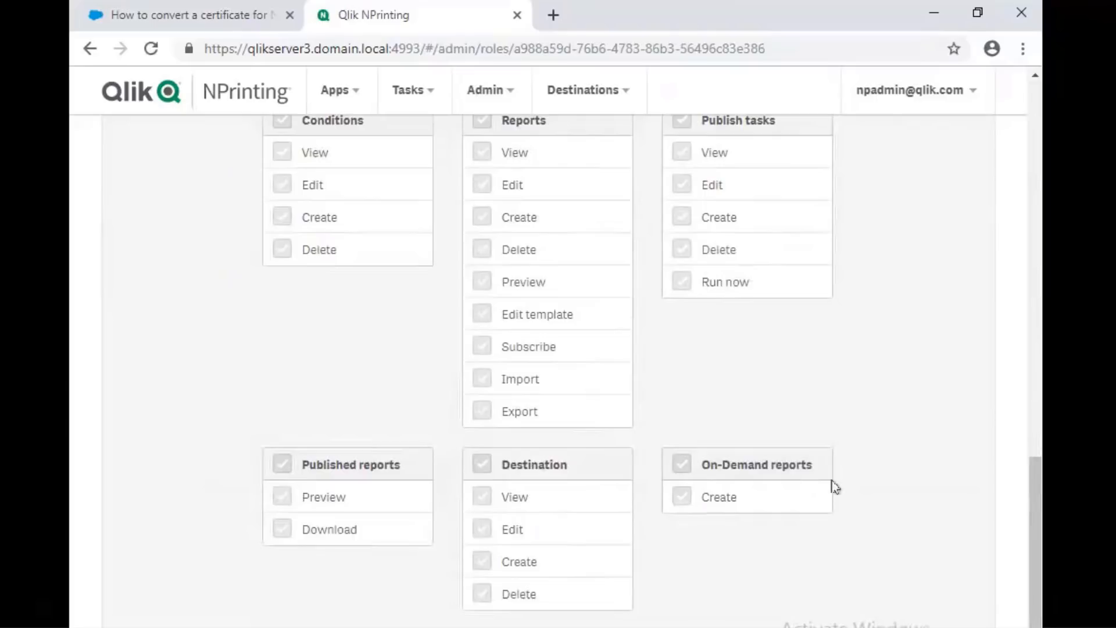
{"action": "left_click_drag", "start_coordinate": [1034, 491], "coordinate": [1030, 76]}
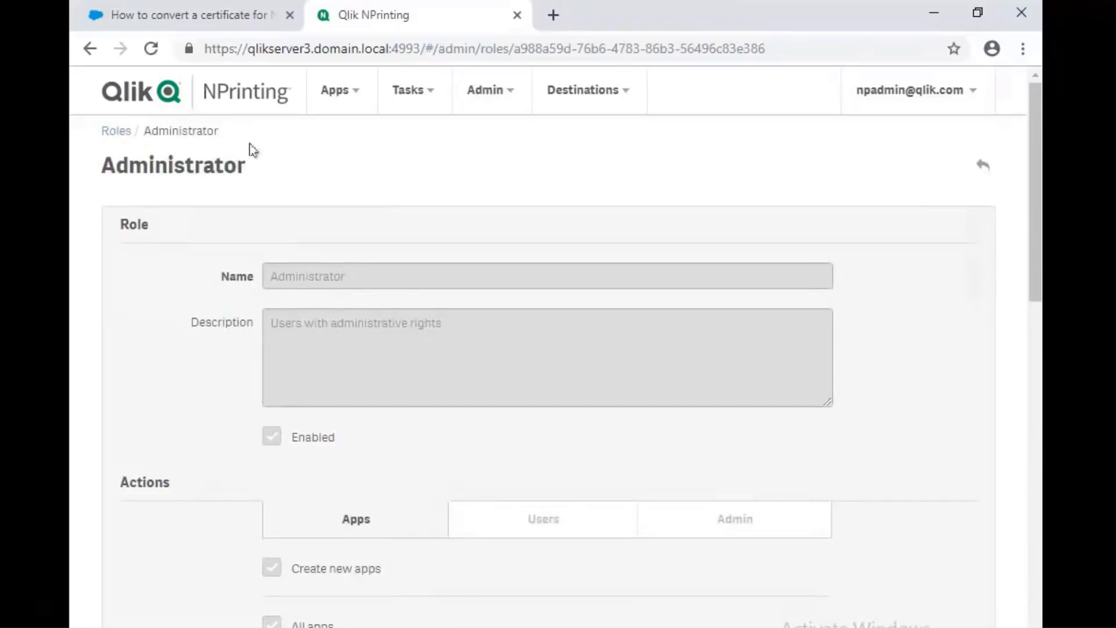
{"action": "left_click", "coordinate": [329, 95]}
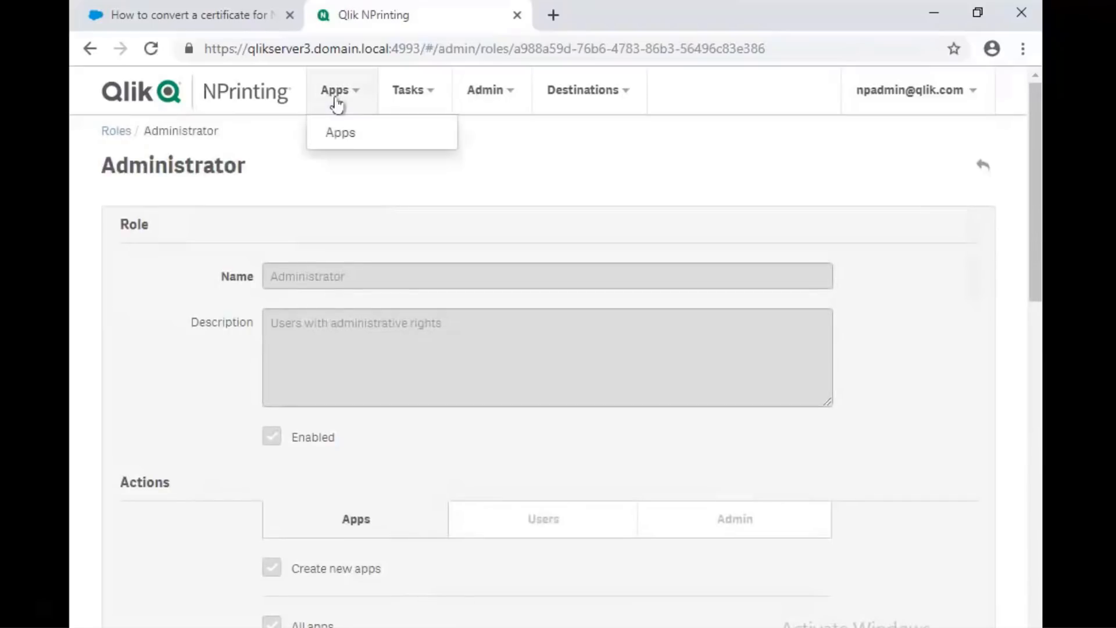
{"action": "left_click", "coordinate": [337, 135]}
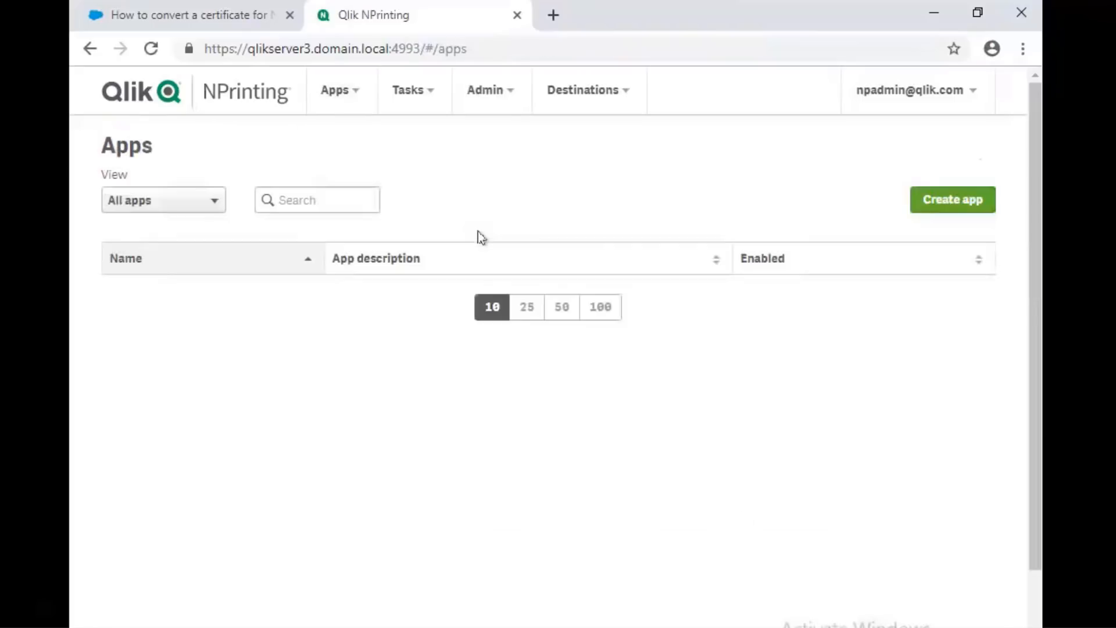
{"action": "left_click", "coordinate": [551, 16]}
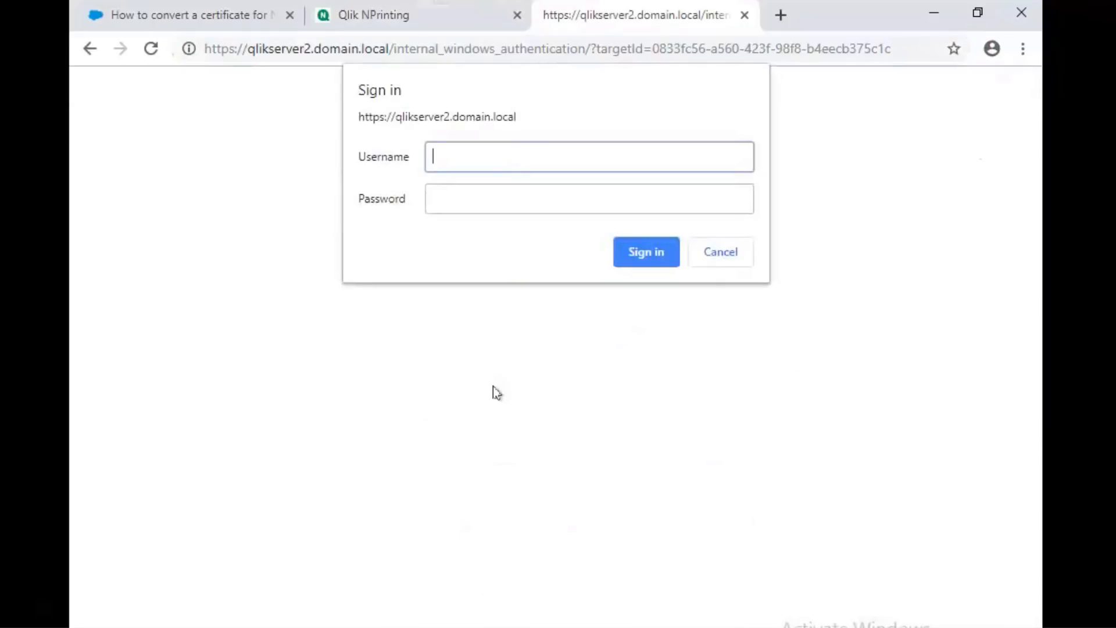
{"action": "type", "text": "domain\\administ"}
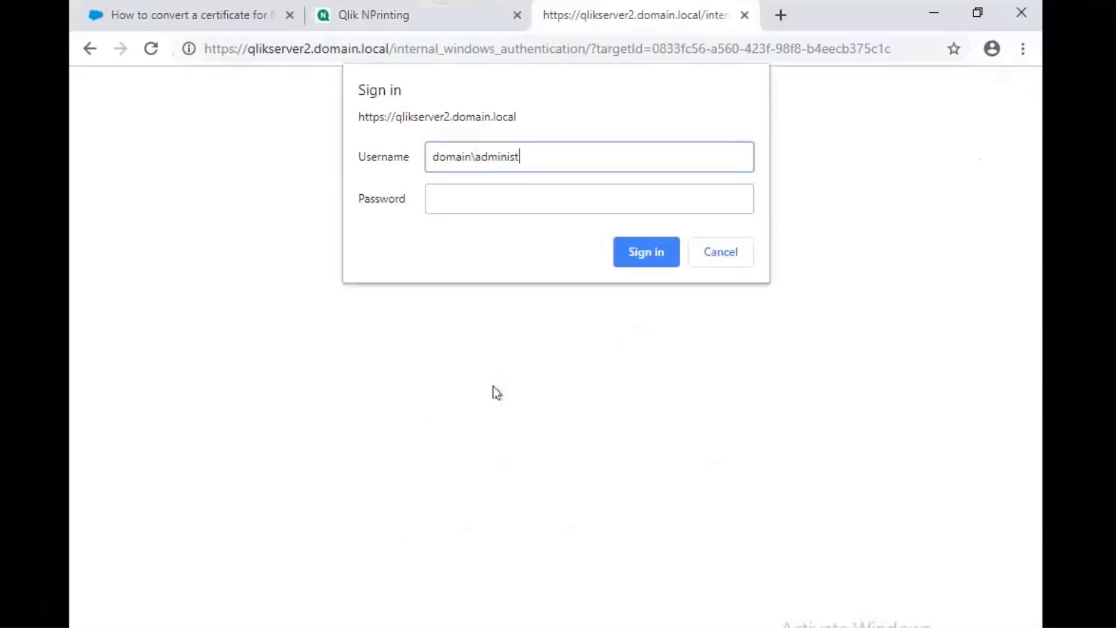
{"action": "type", "text": "rator"}
{"action": "key", "text": "Tab"}
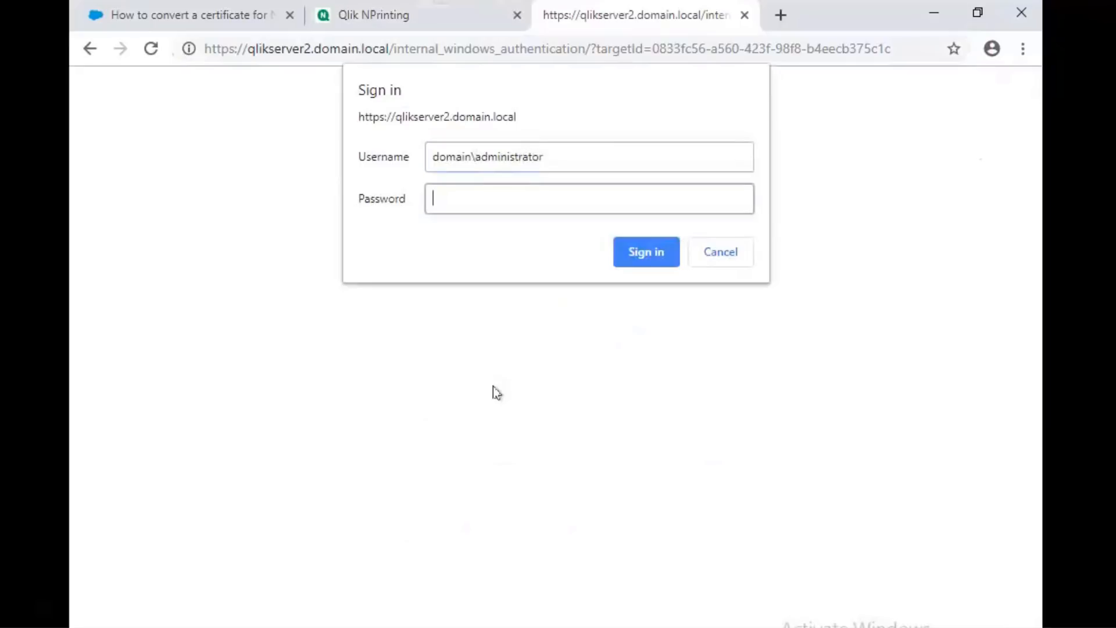
{"action": "type", "text": "••••••••••"}
{"action": "key", "text": "Return"}
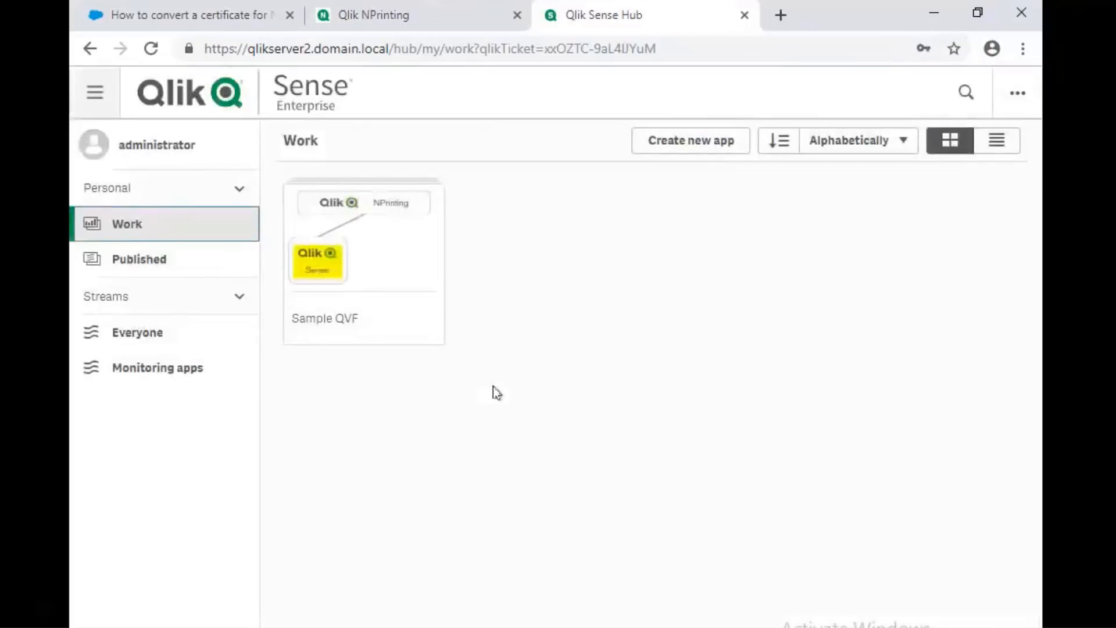
Return to Qlik NPrinting and create an enabled app named Sample QVF.
{"action": "left_click", "coordinate": [386, 23]}
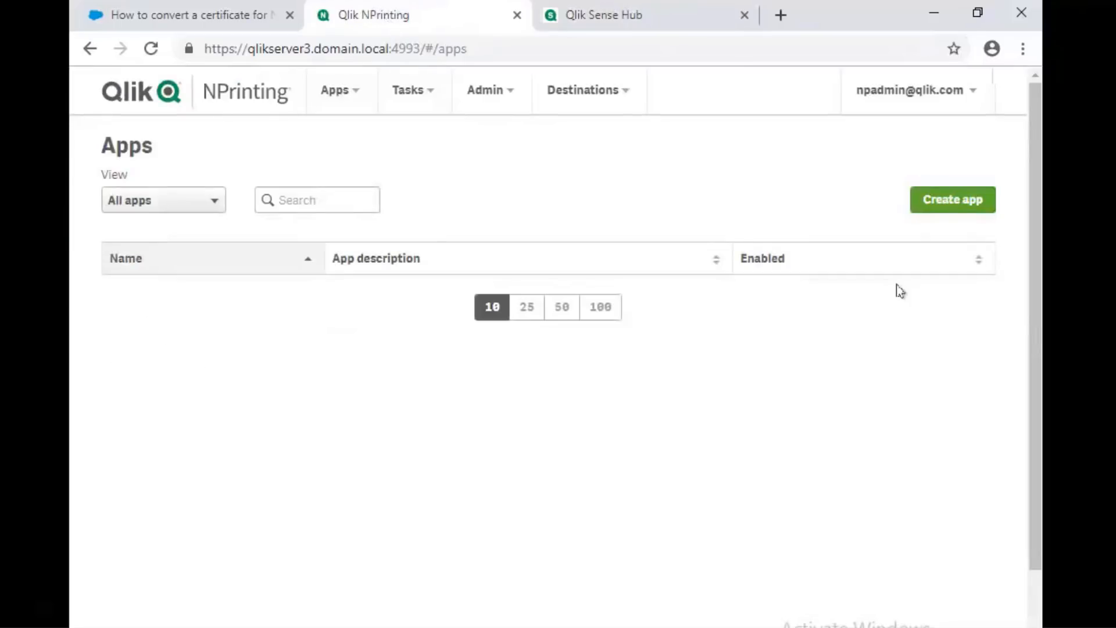
{"action": "left_click", "coordinate": [948, 203]}
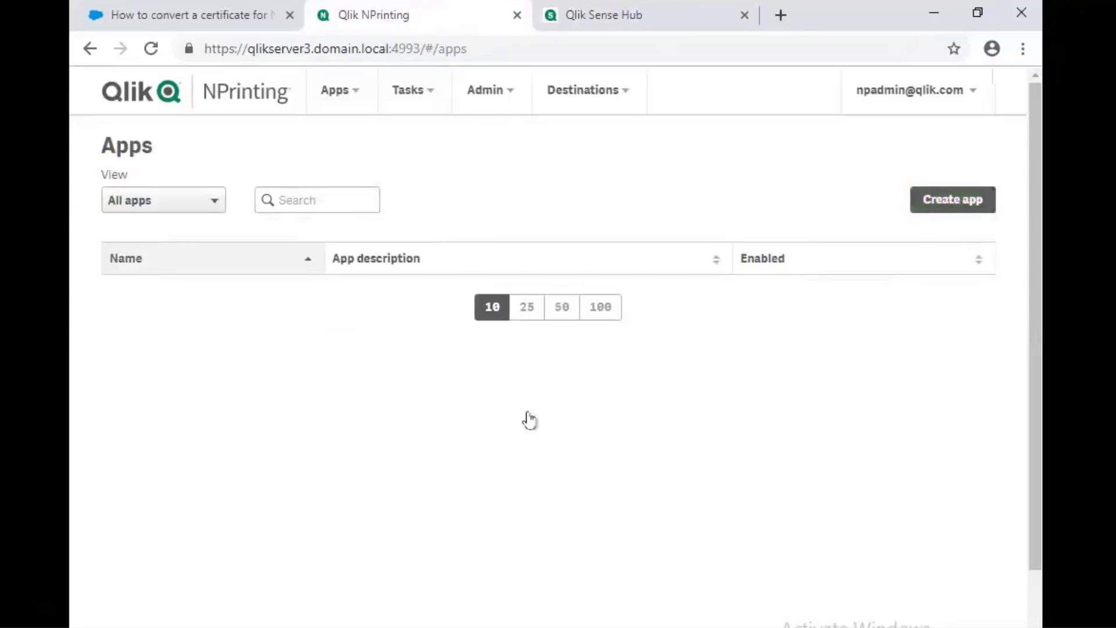
{"action": "left_click", "coordinate": [399, 222]}
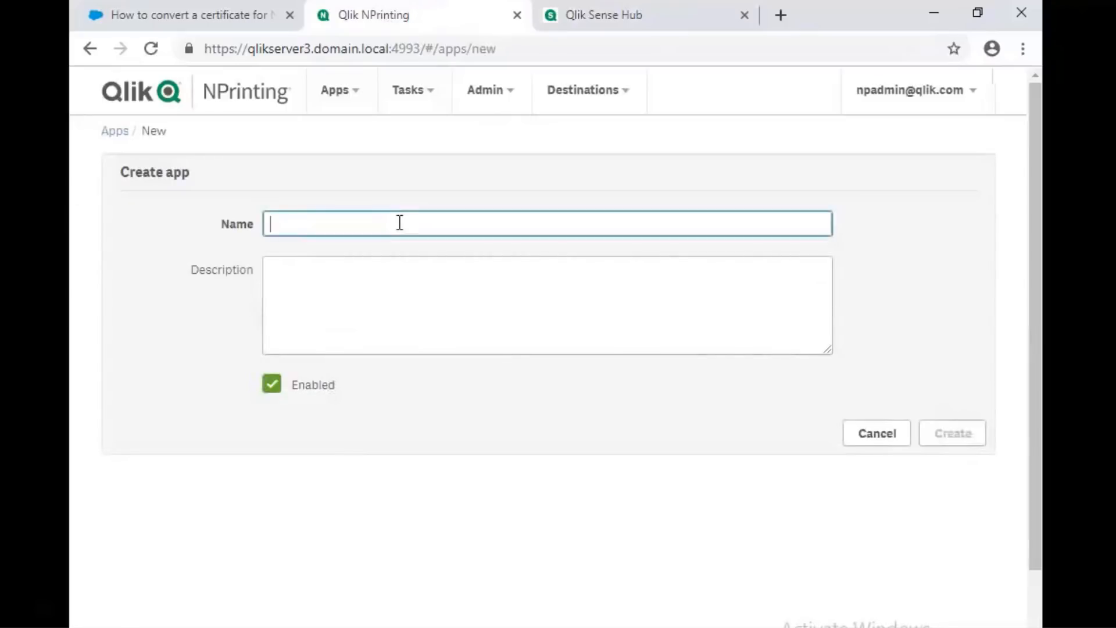
{"action": "type", "text": "Sample QVF"}
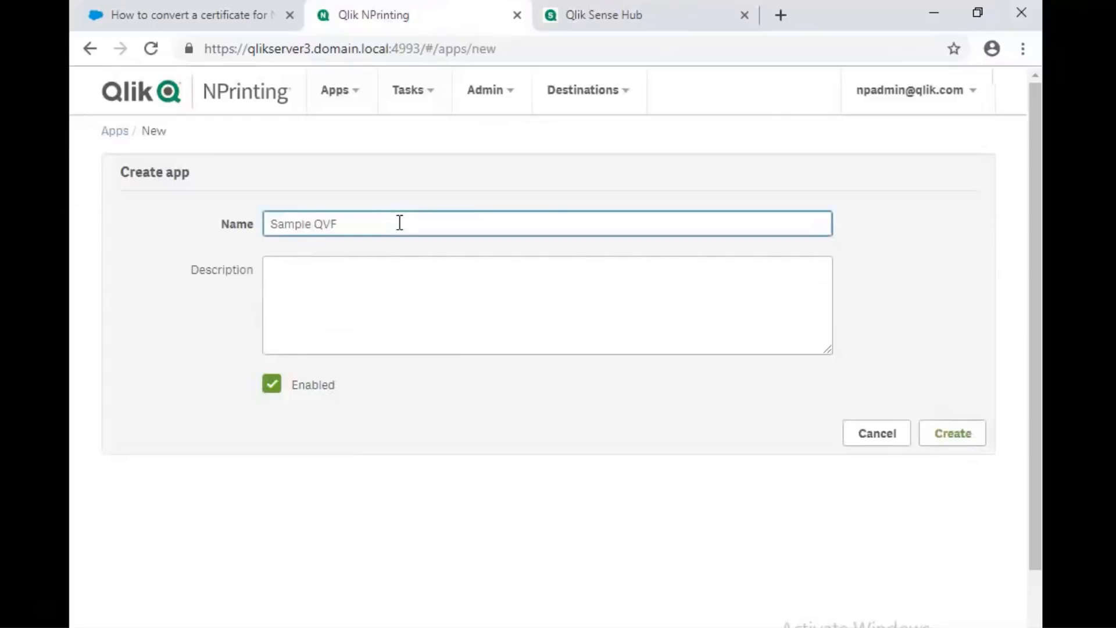
{"action": "left_click", "coordinate": [962, 435]}
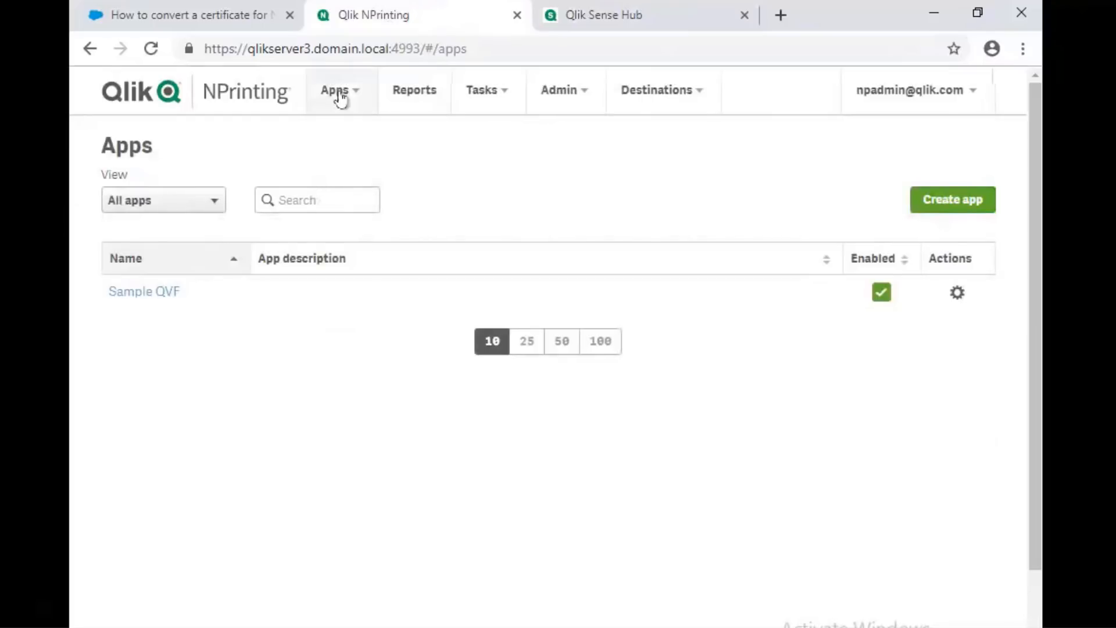
Start a new NPrinting connection named Sample QVF for the Sample QVF app, with Qlik Sense as its source.
{"action": "left_click", "coordinate": [341, 93]}
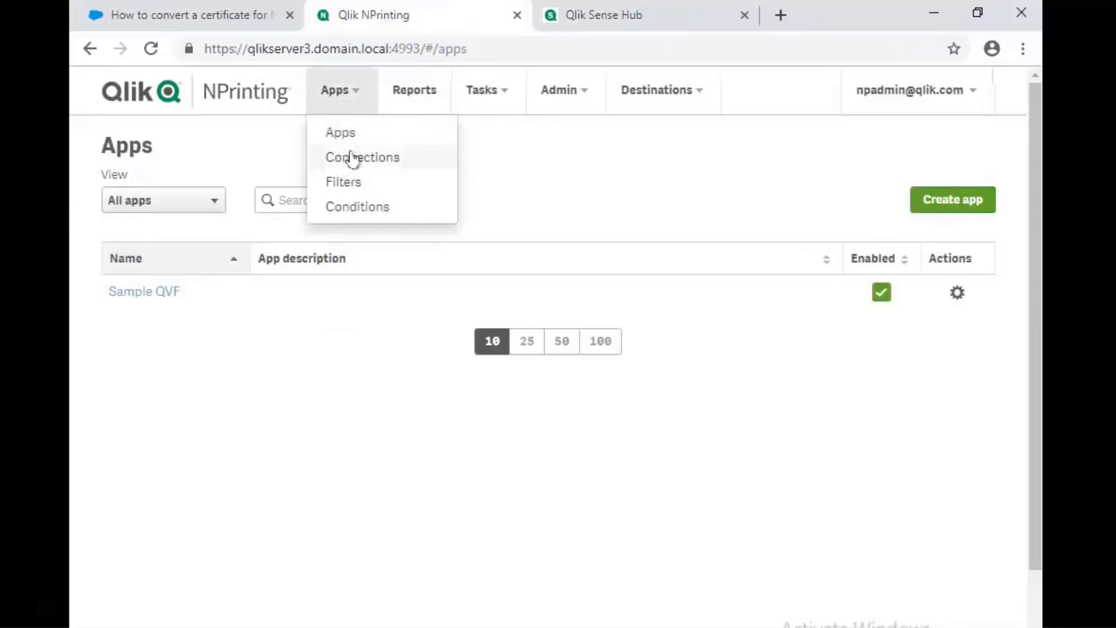
{"action": "left_click", "coordinate": [352, 157]}
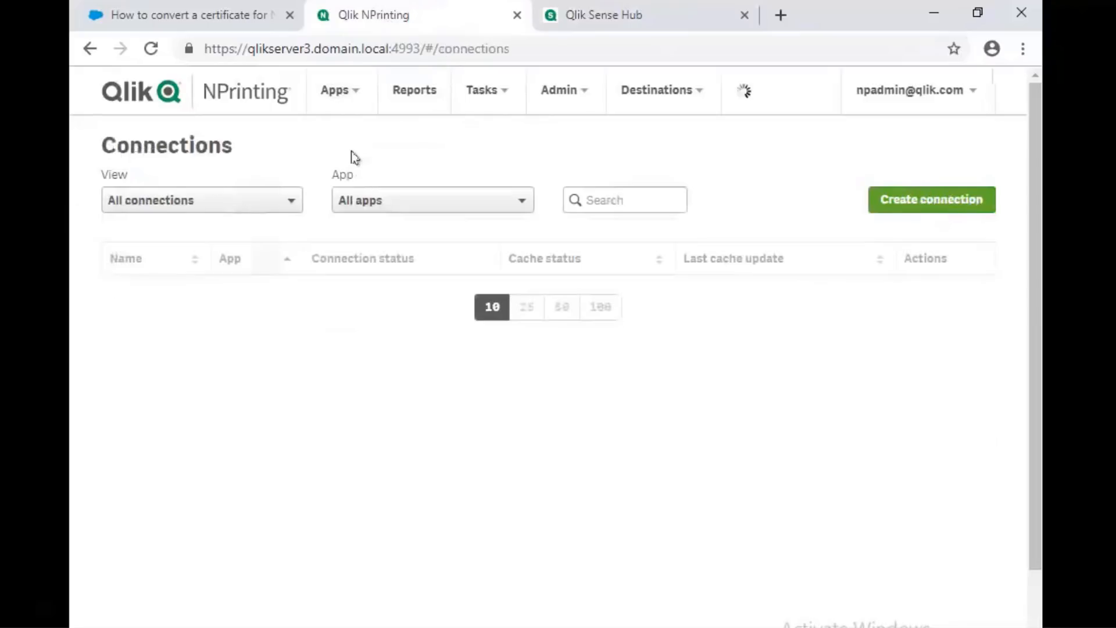
{"action": "left_click", "coordinate": [926, 210]}
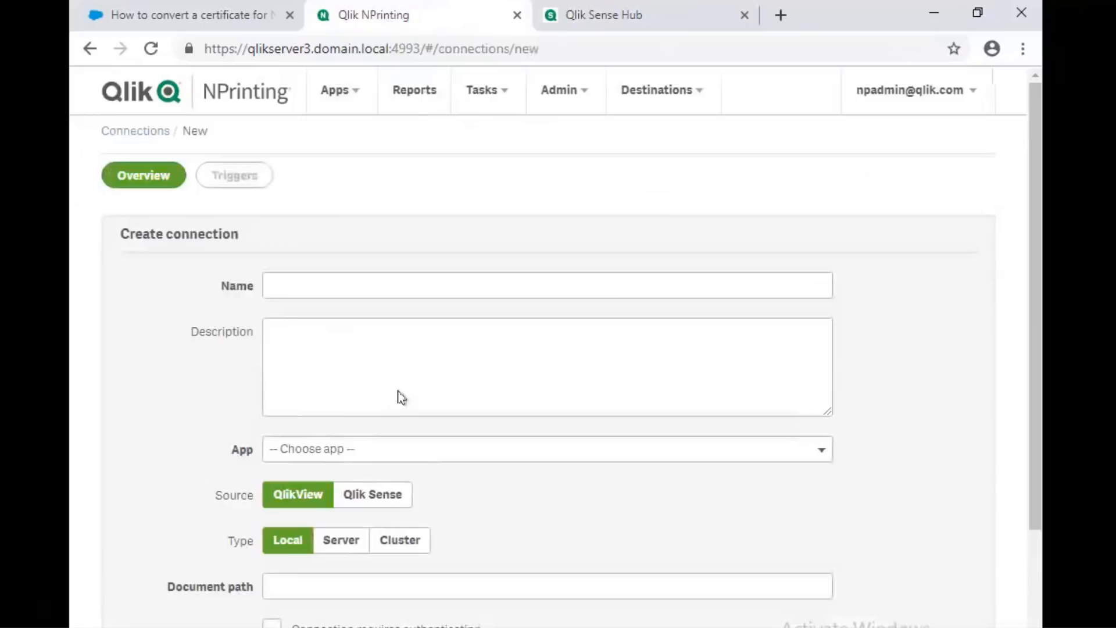
{"action": "left_click", "coordinate": [417, 286]}
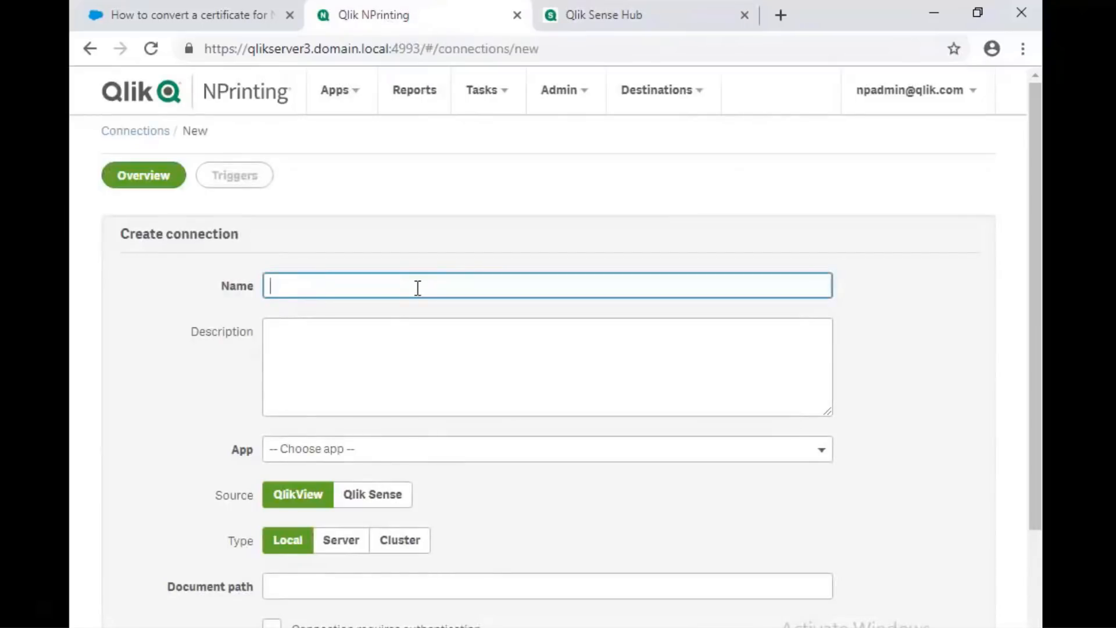
{"action": "type", "text": "Sample QVF"}
{"action": "left_click", "coordinate": [487, 458]}
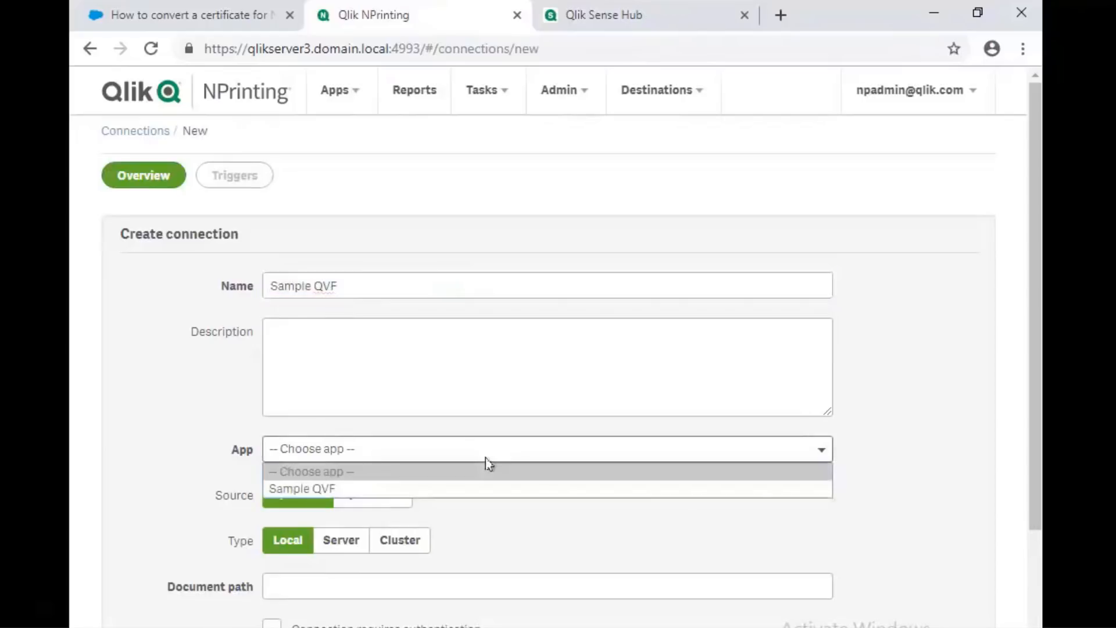
{"action": "left_click", "coordinate": [447, 490]}
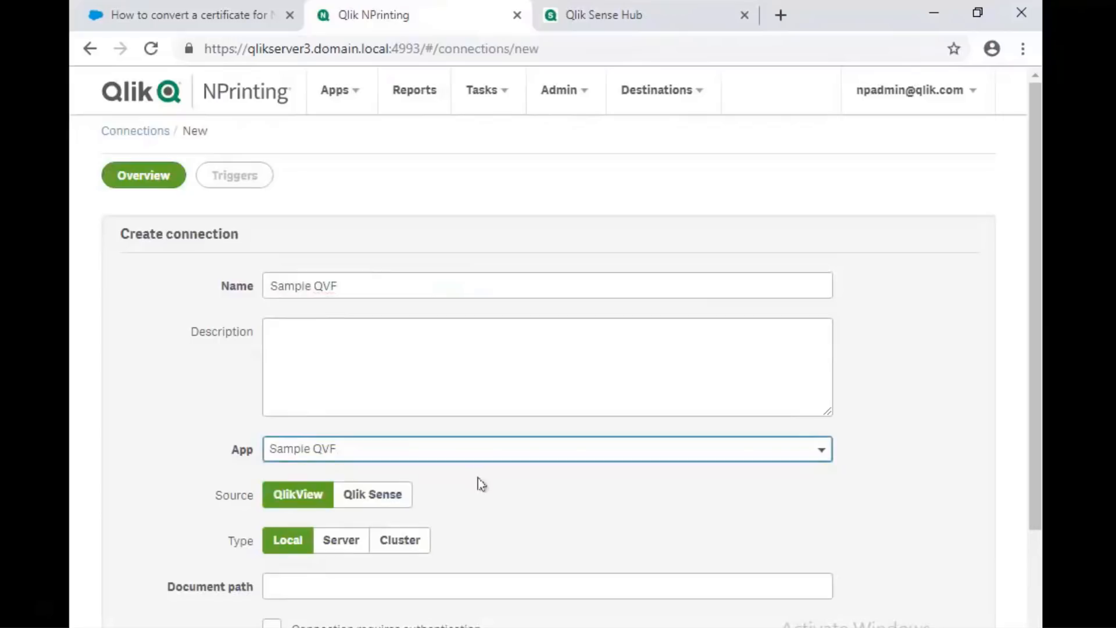
{"action": "left_click", "coordinate": [357, 496]}
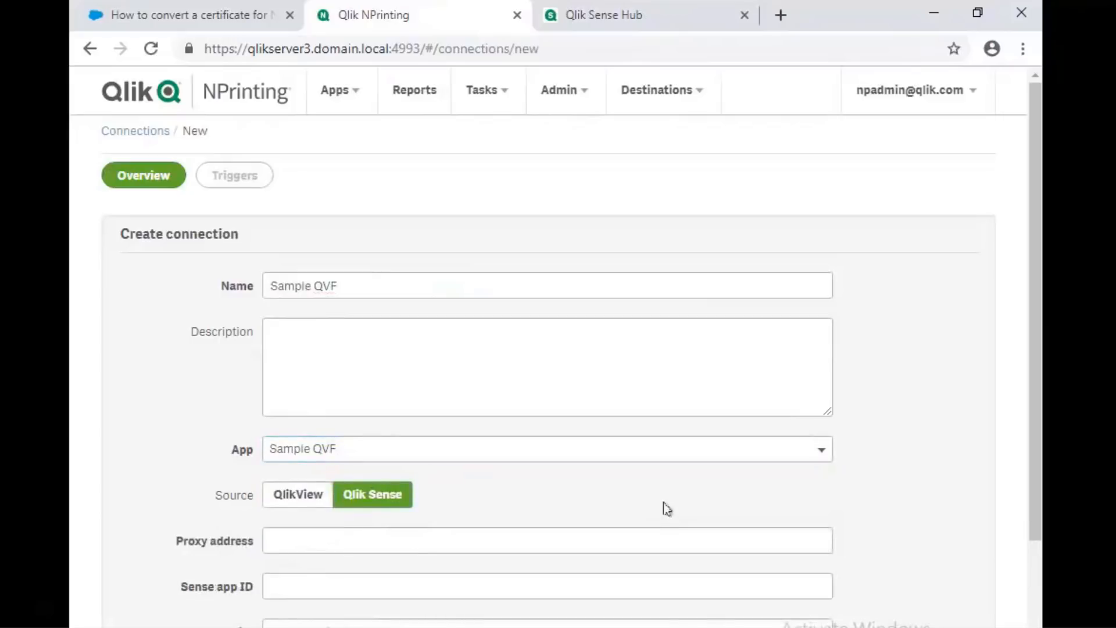
{"action": "left_click", "coordinate": [583, 18]}
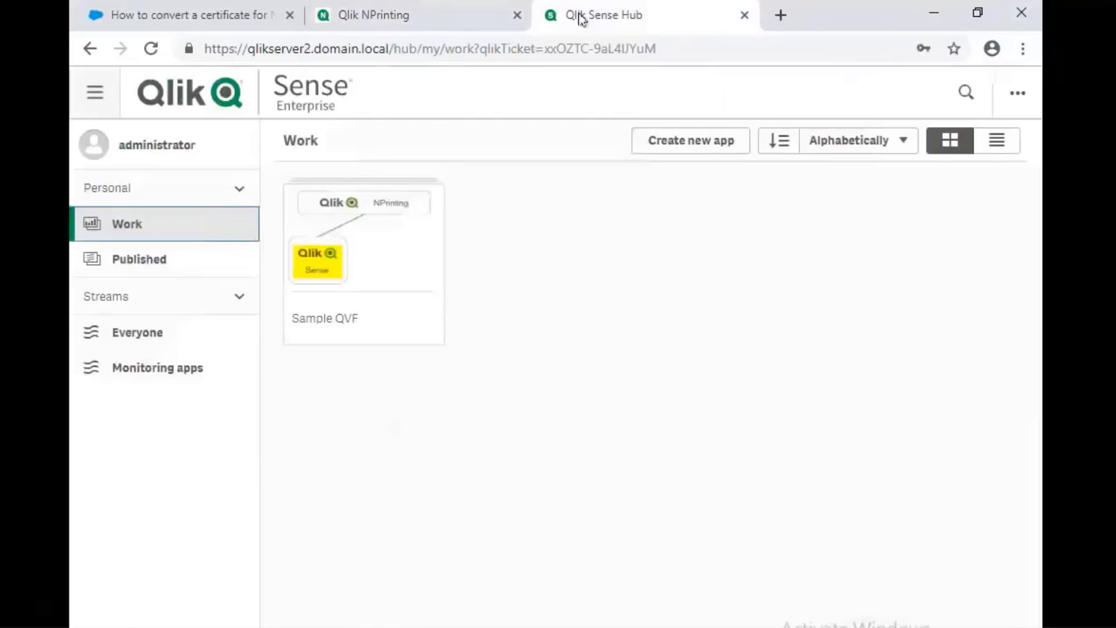
{"action": "left_click", "coordinate": [399, 52]}
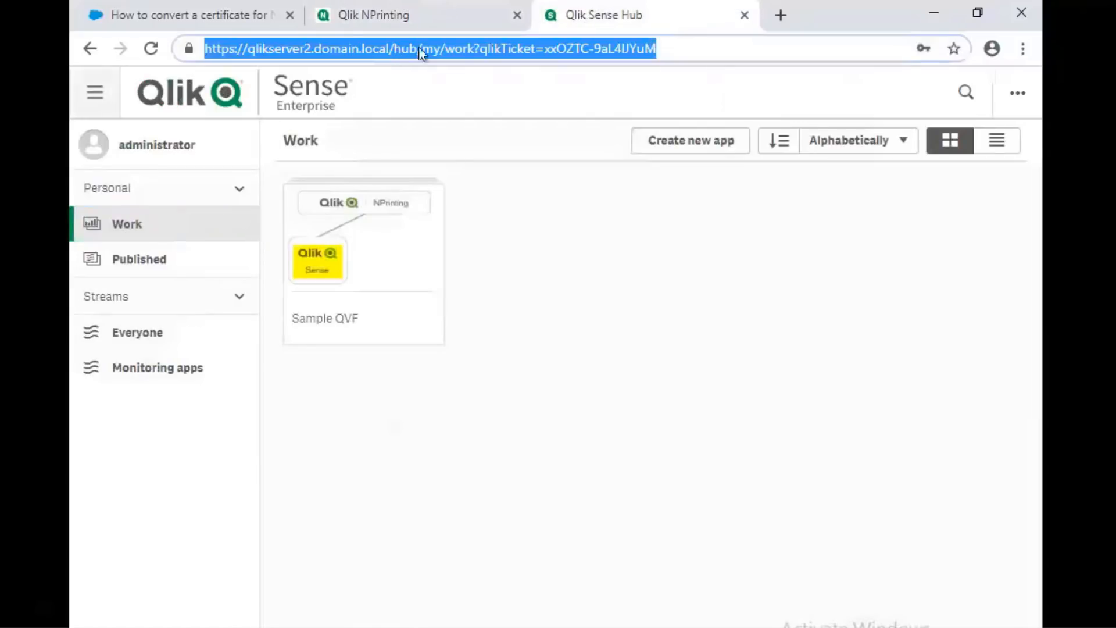
{"action": "left_click", "coordinate": [389, 52]}
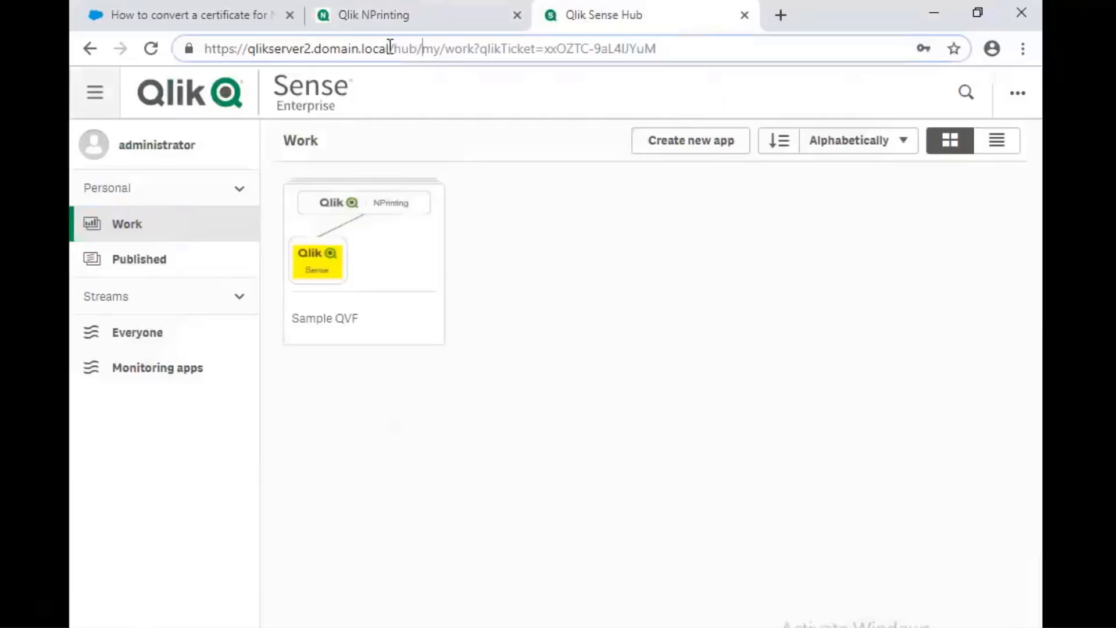
{"action": "left_click_drag", "start_coordinate": [390, 47], "coordinate": [199, 48]}
{"action": "key", "text": "ctrl+c"}
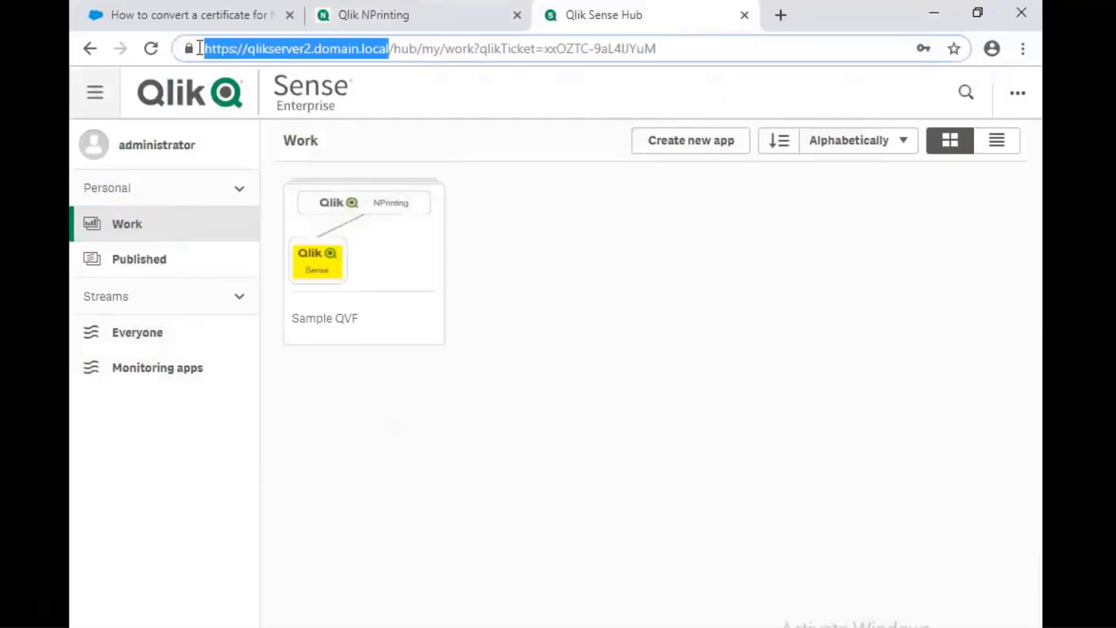
{"action": "left_click", "coordinate": [371, 22]}
{"action": "left_click", "coordinate": [453, 536]}
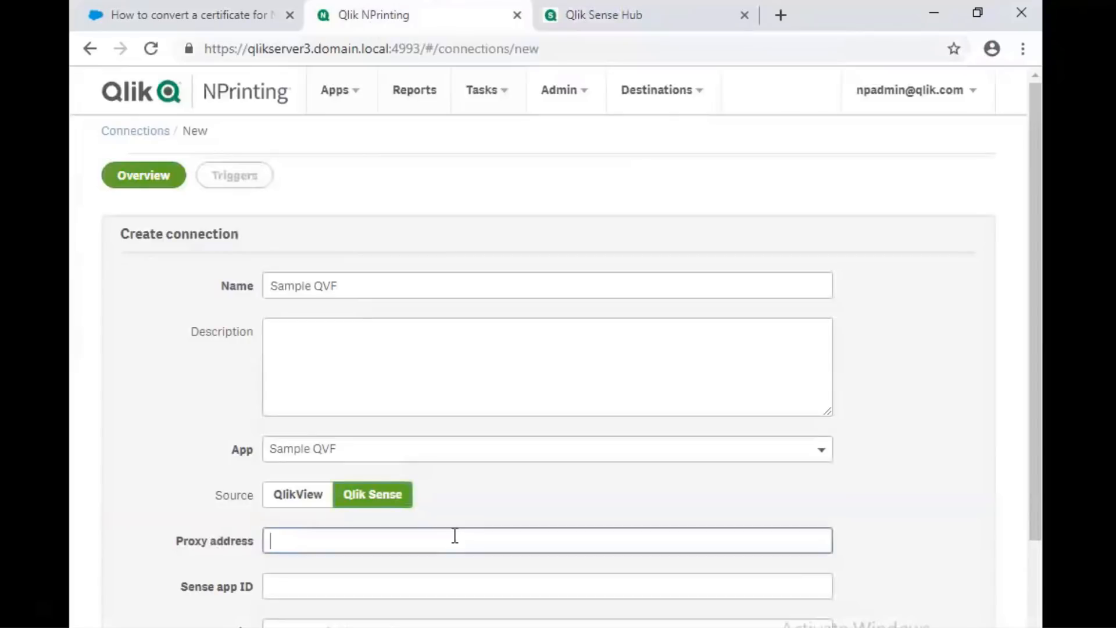
{"action": "key", "text": "ctrl+v"}
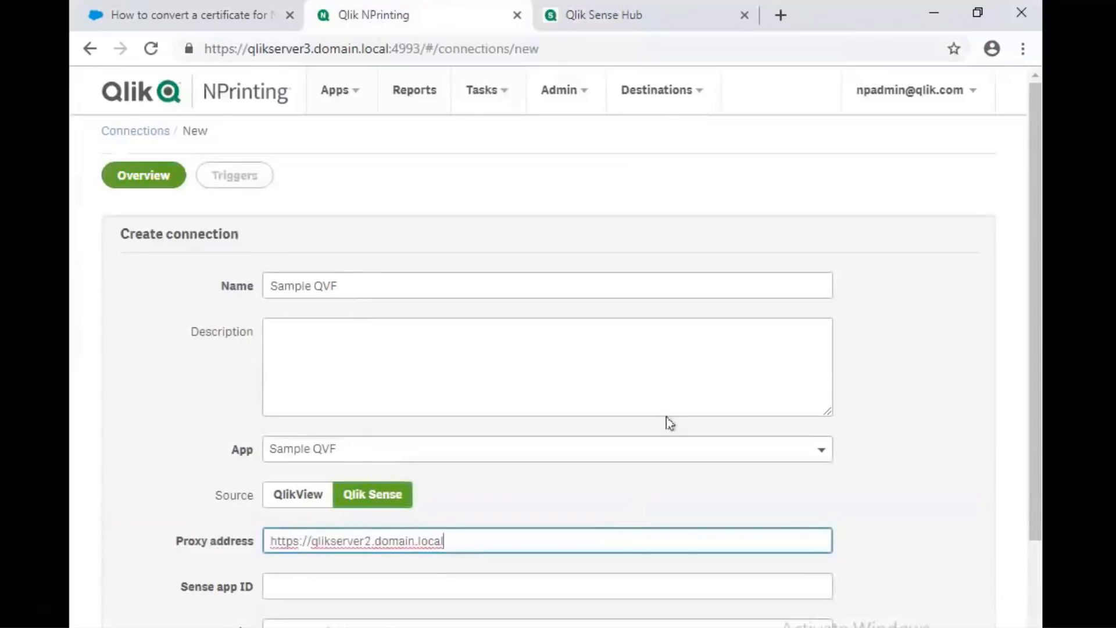
Open the Sample QVF app in Qlik Sense and copy its ID from the URL into the NPrinting connection's Sense app ID.
{"action": "scroll", "coordinate": [623, 156], "scroll_direction": "down", "scroll_amount": 2}
{"action": "left_click", "coordinate": [636, 17]}
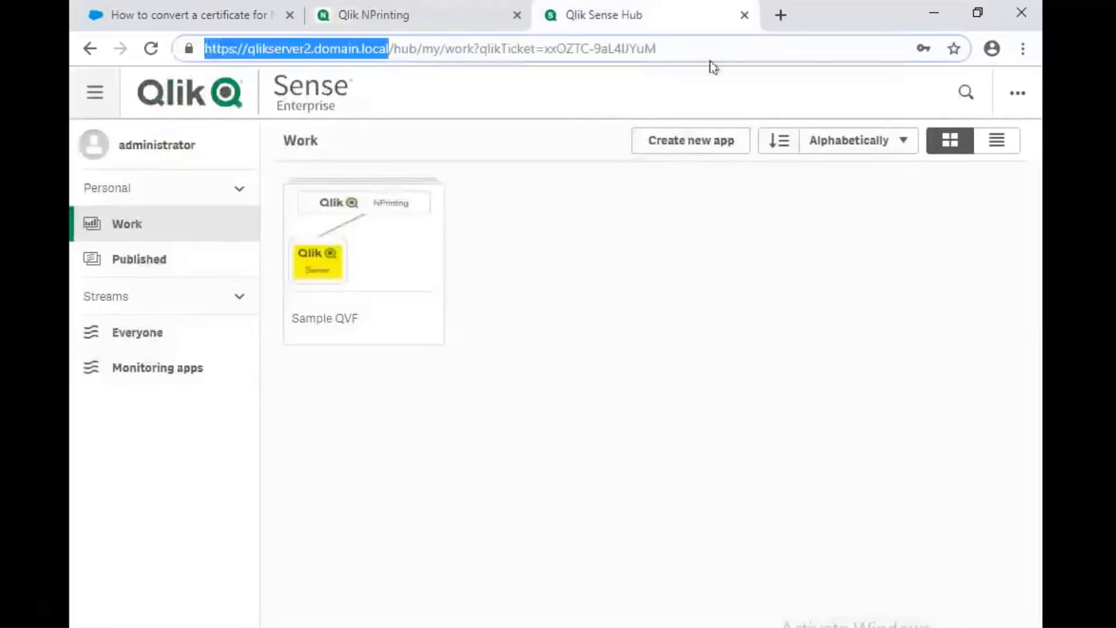
{"action": "left_click", "coordinate": [372, 284]}
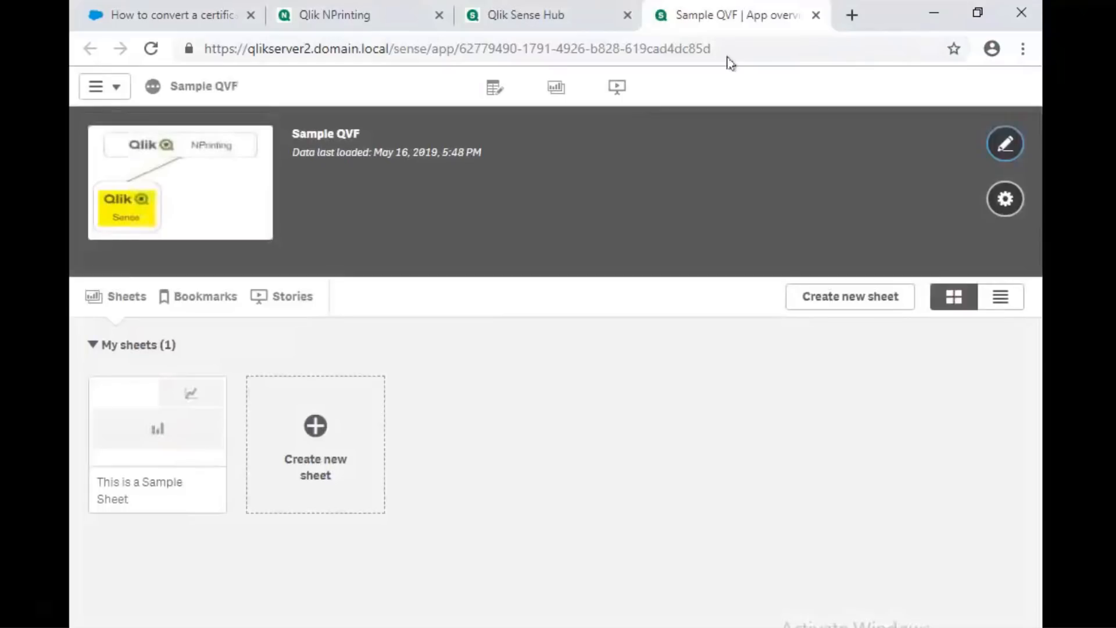
{"action": "left_click", "coordinate": [721, 48]}
{"action": "left_click", "coordinate": [721, 49]}
{"action": "left_click_drag", "start_coordinate": [720, 49], "coordinate": [598, 49]}
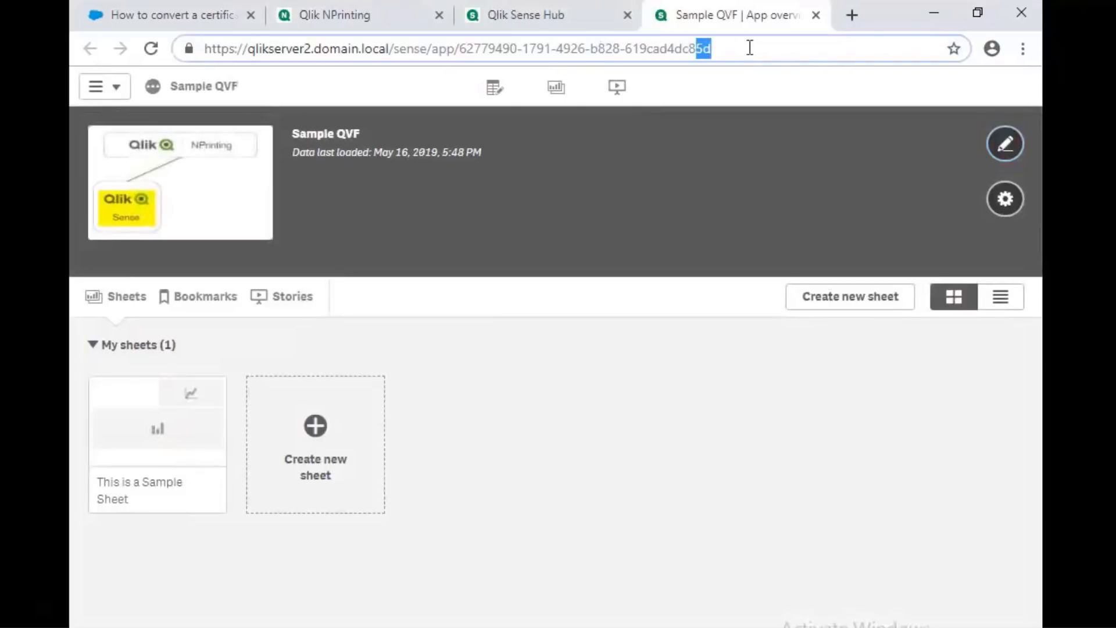
{"action": "left_click", "coordinate": [743, 49]}
{"action": "left_click_drag", "start_coordinate": [526, 55], "coordinate": [460, 48]}
{"action": "key", "text": "ctrl+c"}
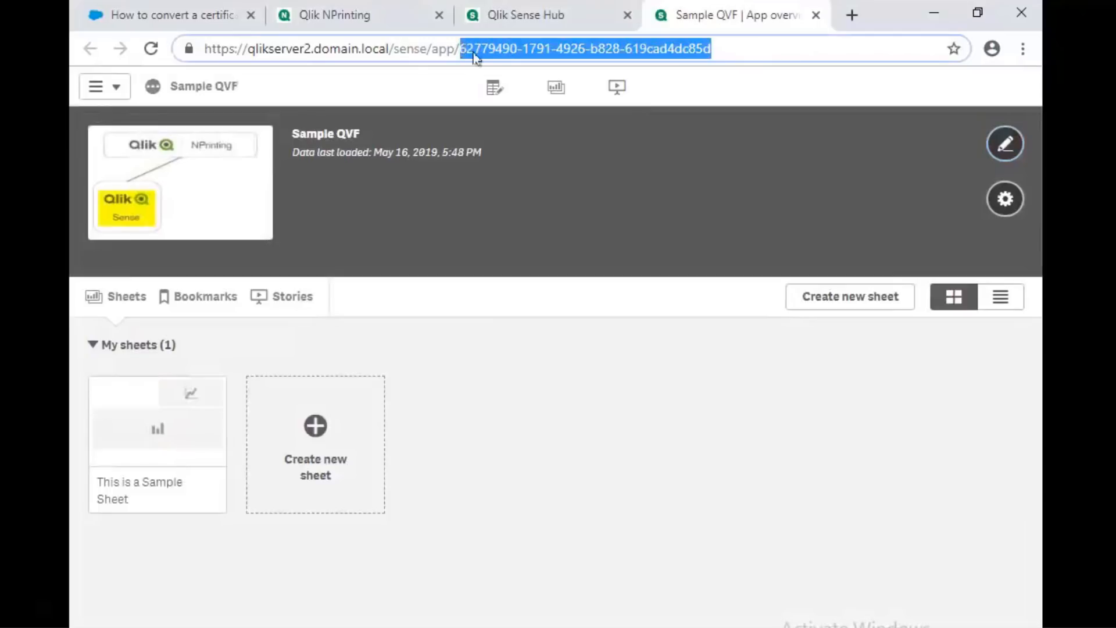
{"action": "left_click", "coordinate": [375, 18]}
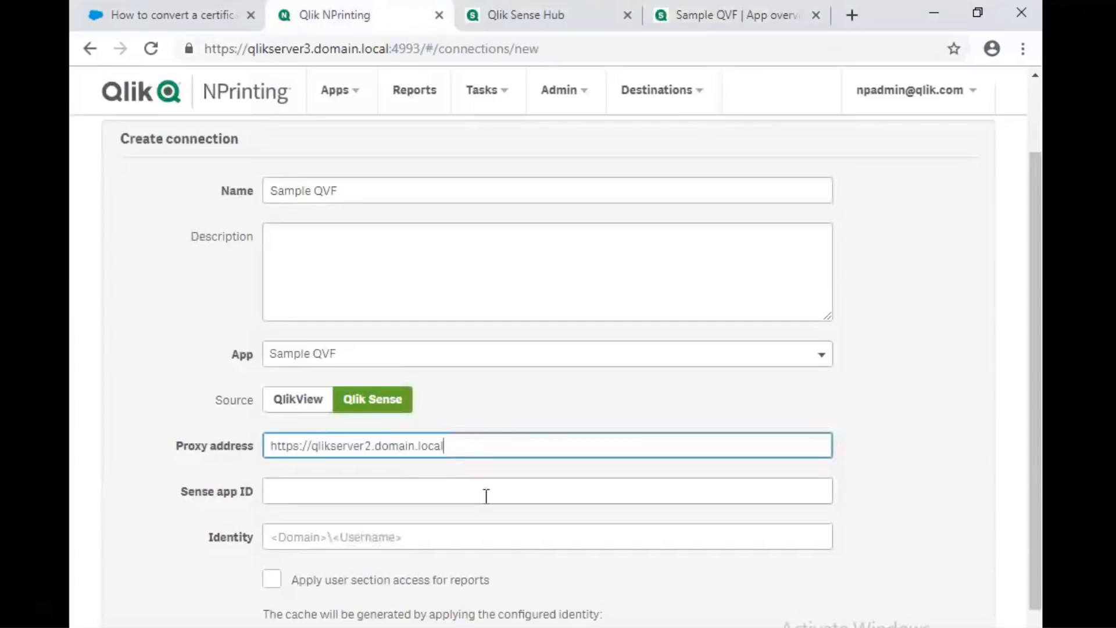
{"action": "left_click", "coordinate": [486, 494]}
{"action": "key", "text": "ctrl+v"}
Set the connection's identity to domain\administrator.
{"action": "left_click", "coordinate": [560, 534]}
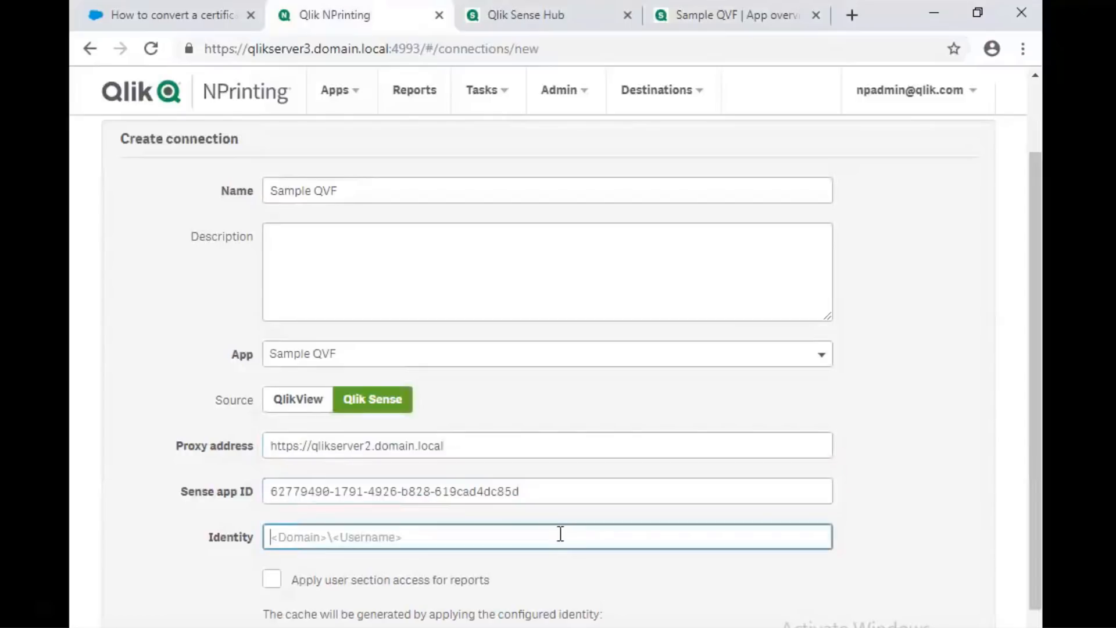
{"action": "type", "text": "domain"}
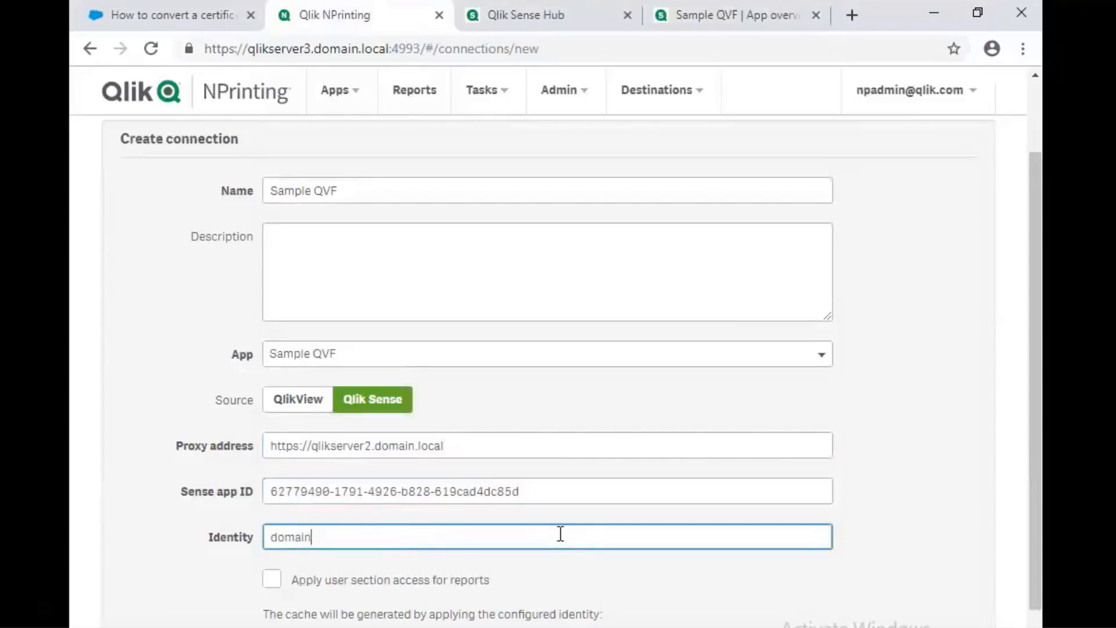
{"action": "type", "text": "\\administra"}
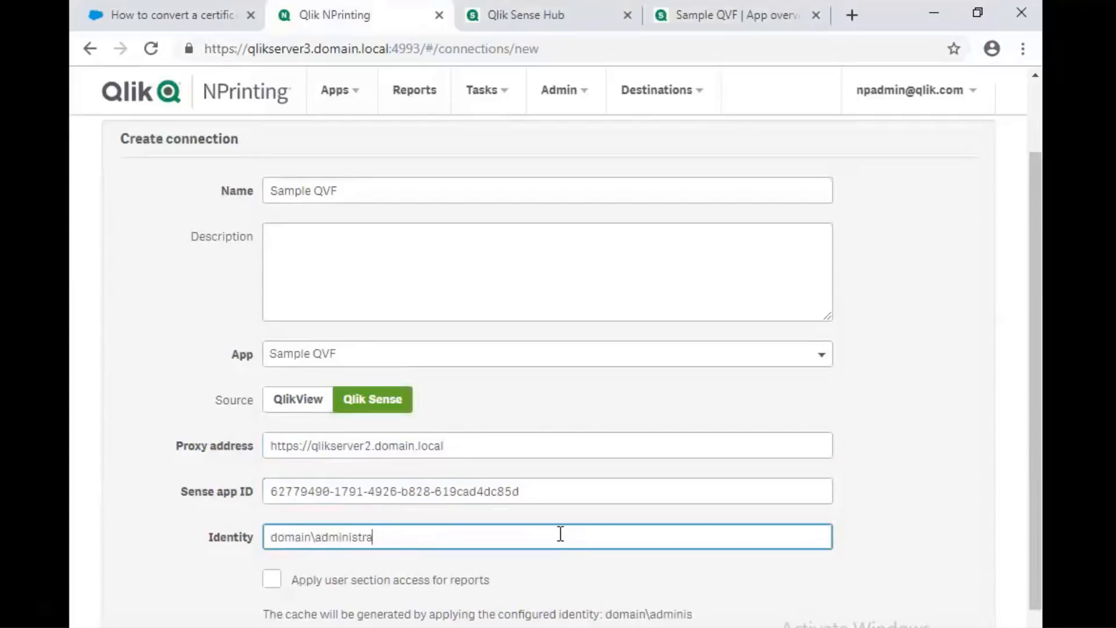
{"action": "type", "text": "tor"}
Run the connection verification, review its detailed checks, and create the Sample QVF connection.
{"action": "scroll", "coordinate": [690, 484], "scroll_direction": "down", "scroll_amount": 2}
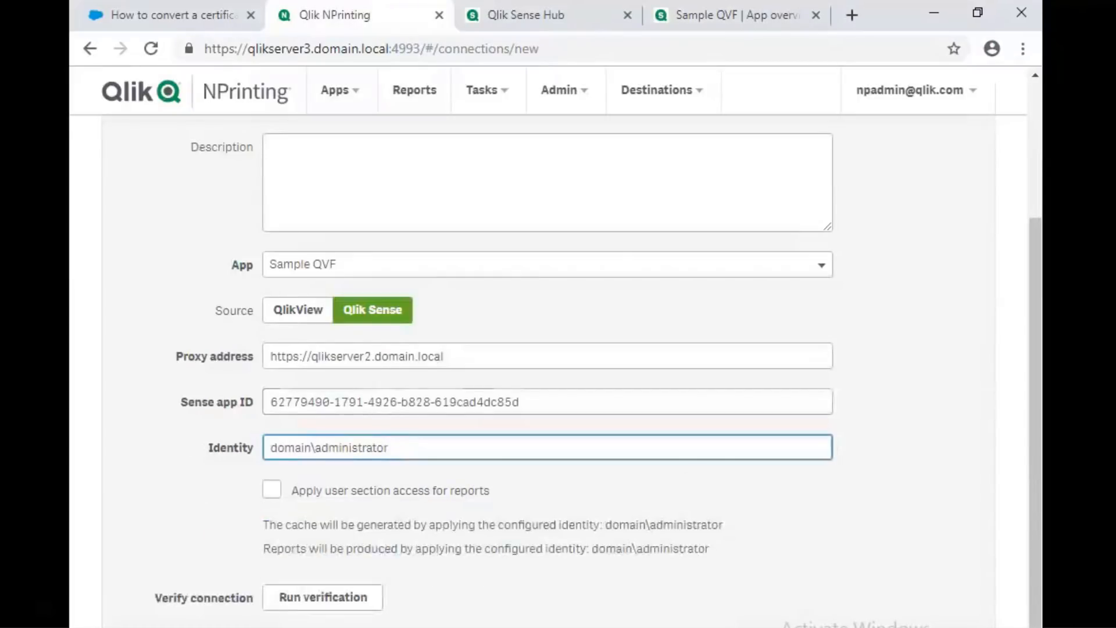
{"action": "left_click", "coordinate": [304, 598]}
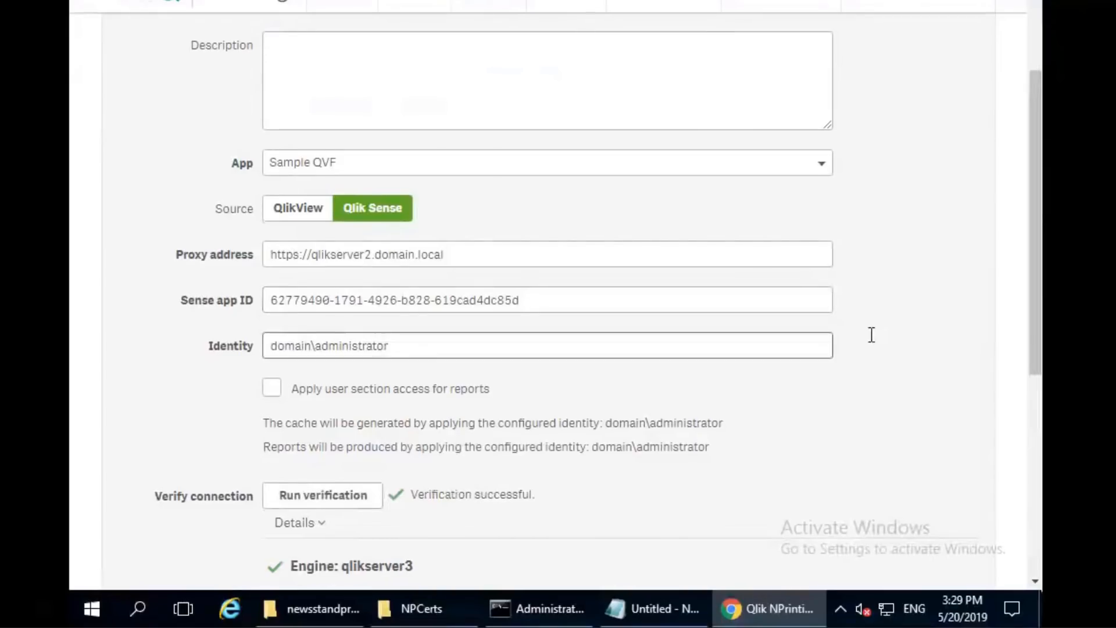
{"action": "scroll", "coordinate": [869, 340], "scroll_direction": "down", "scroll_amount": 7}
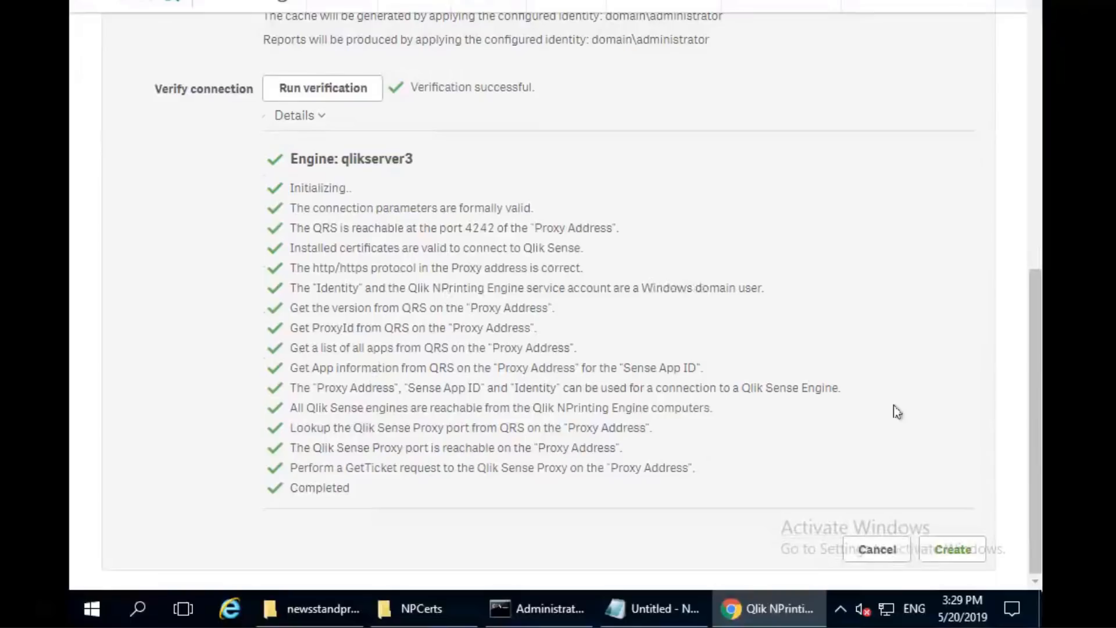
{"action": "left_click", "coordinate": [956, 548]}
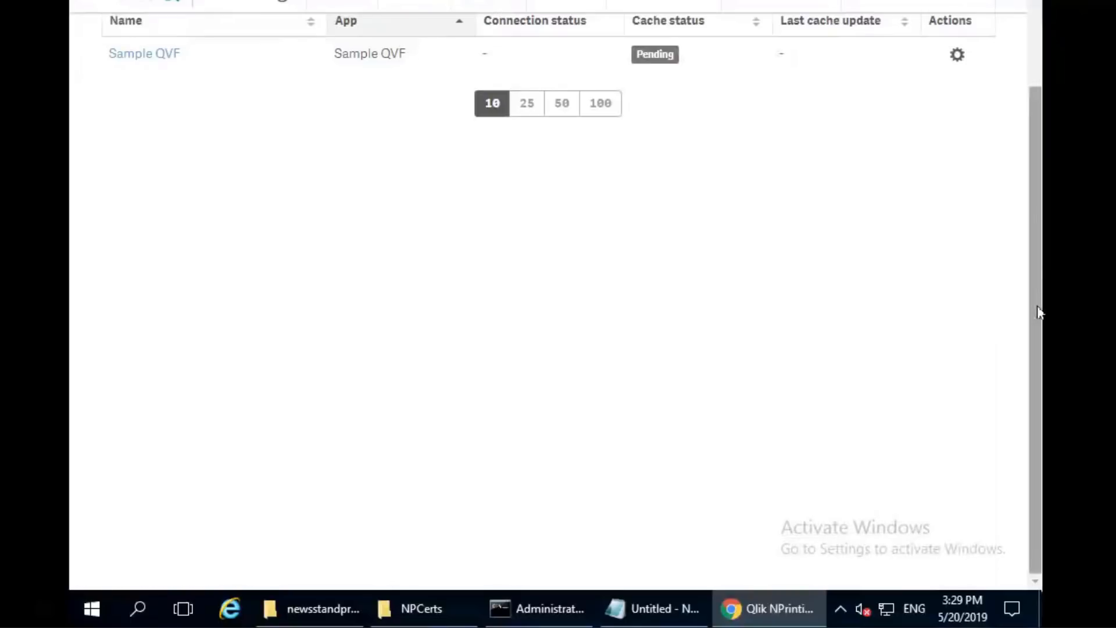
{"action": "left_click_drag", "start_coordinate": [1040, 312], "coordinate": [1034, 106]}
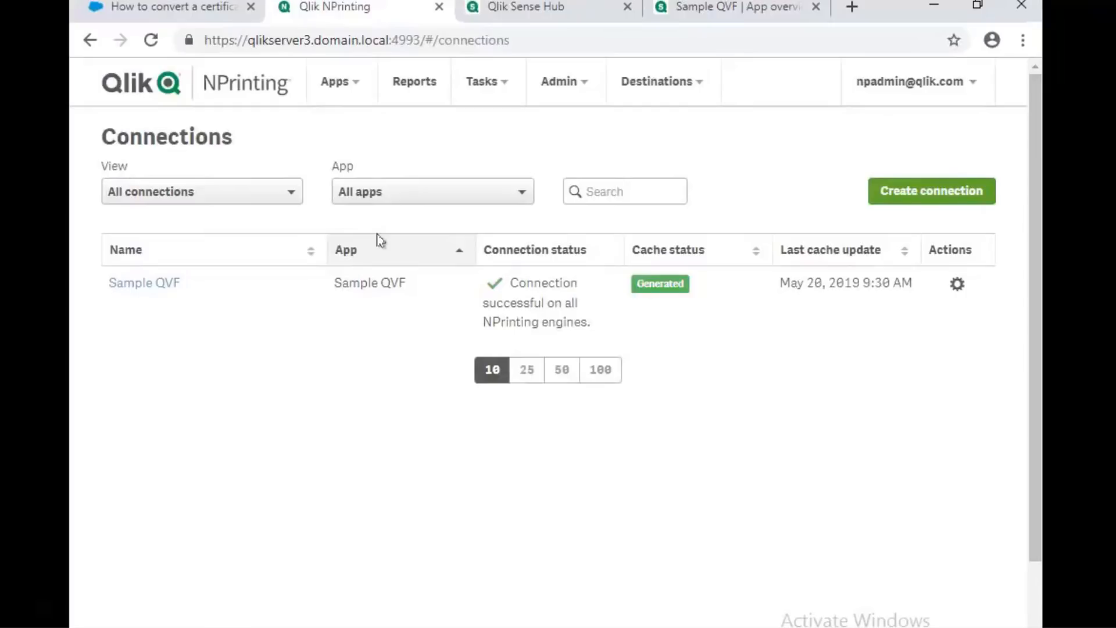
Start a new NPrinting report titled Sample Report.
{"action": "left_click", "coordinate": [417, 90]}
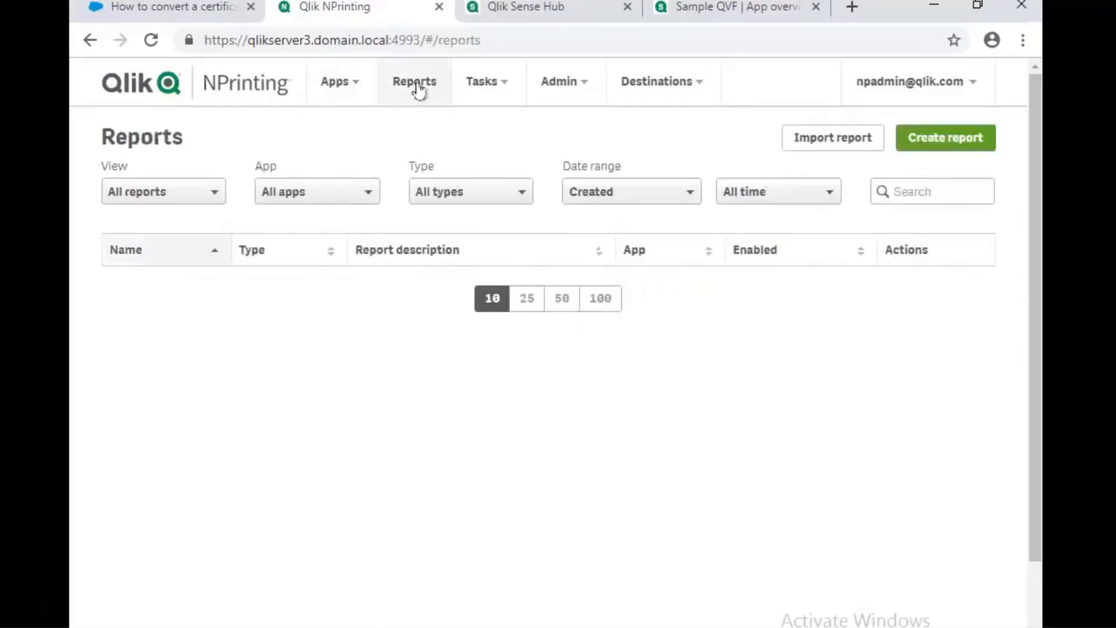
{"action": "left_click", "coordinate": [933, 146]}
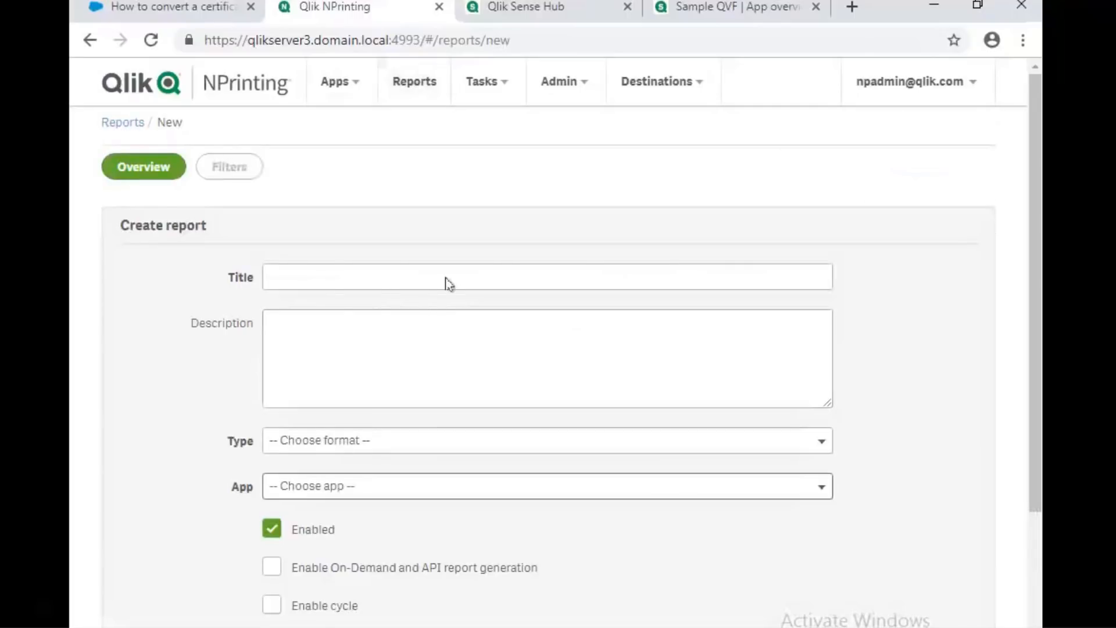
{"action": "left_click", "coordinate": [451, 283]}
{"action": "type", "text": "Sample"}
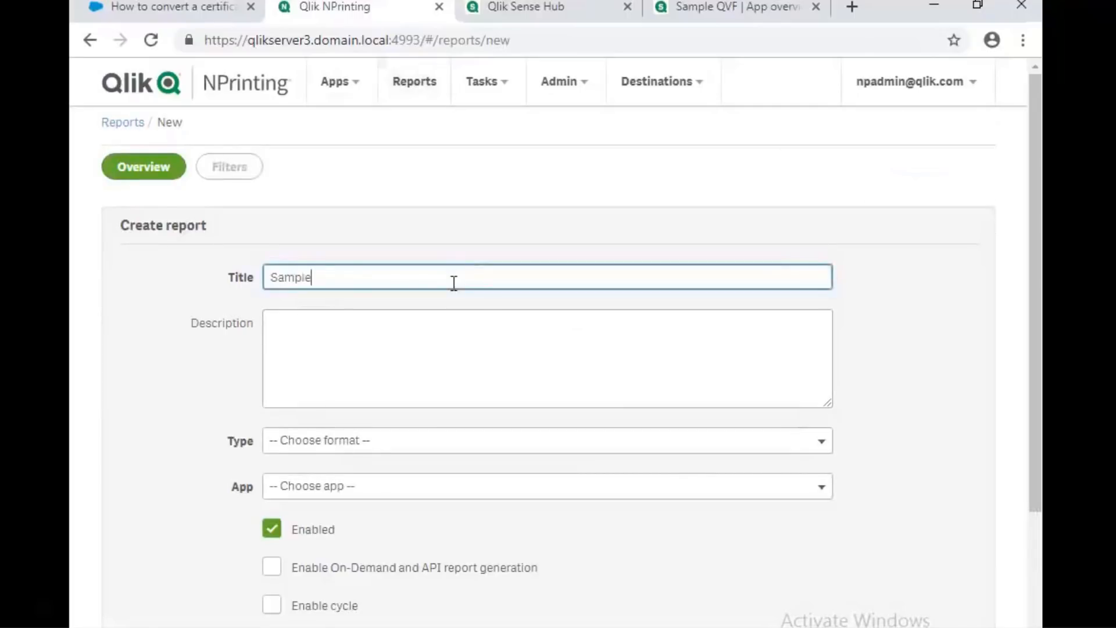
{"action": "type", "text": " Report"}
Set the report's type to Html and its app to Sample QVF, and enable On-Demand and API report generation.
{"action": "left_click", "coordinate": [395, 440]}
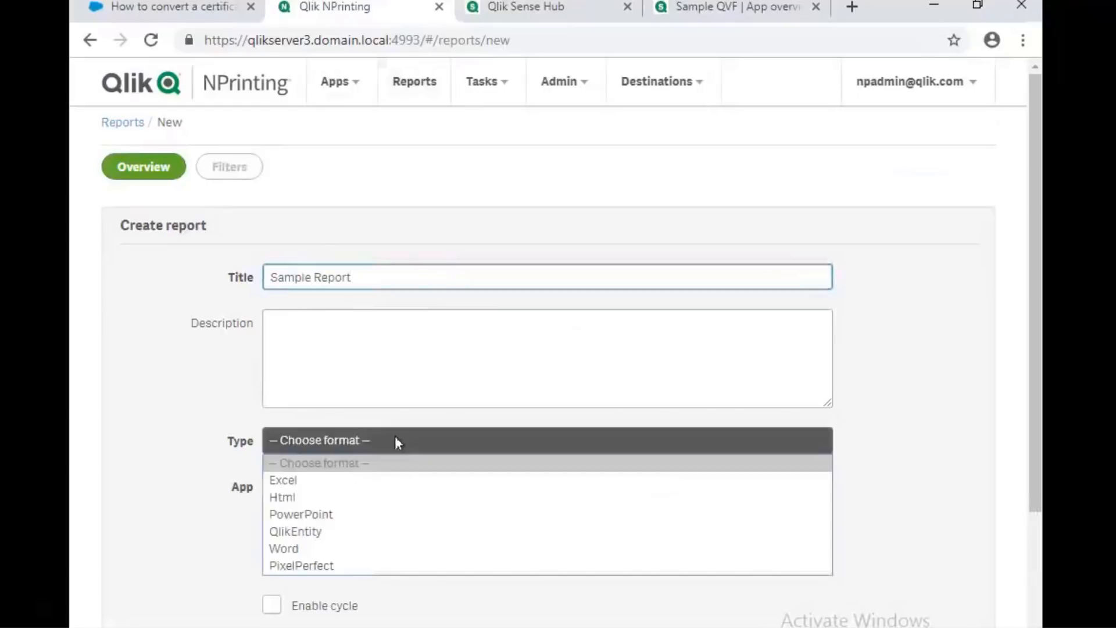
{"action": "left_click", "coordinate": [320, 500]}
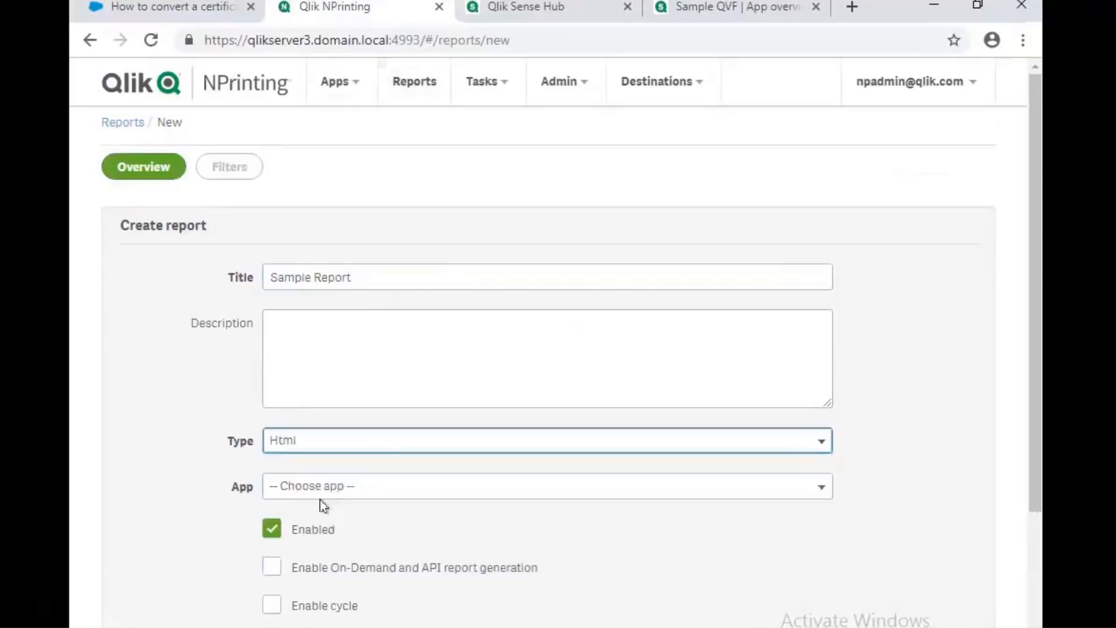
{"action": "left_click", "coordinate": [367, 487]}
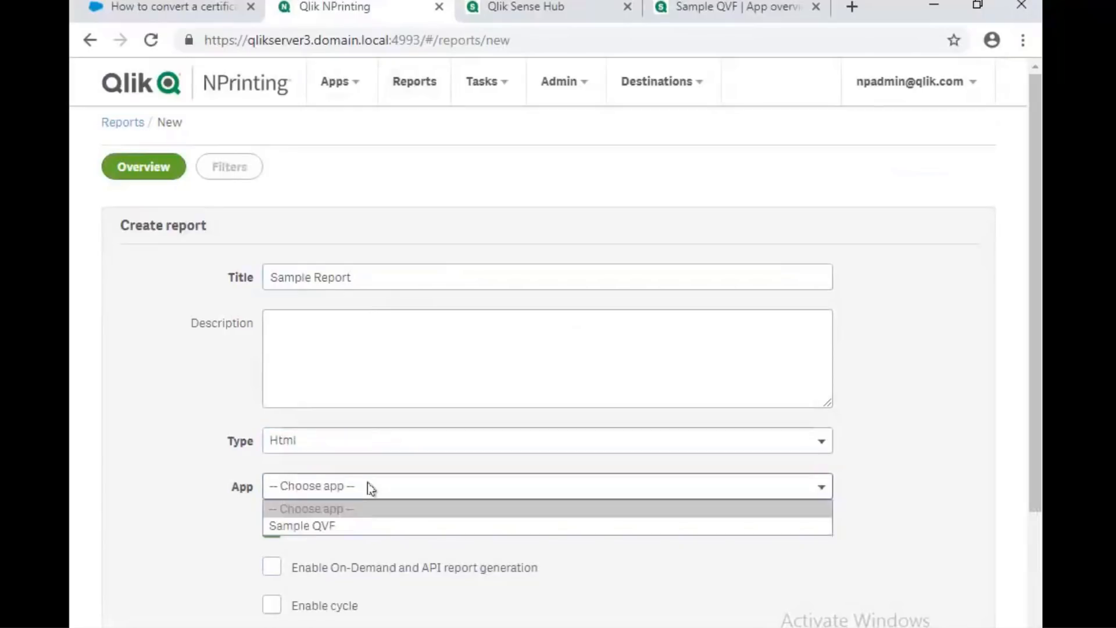
{"action": "left_click", "coordinate": [345, 532]}
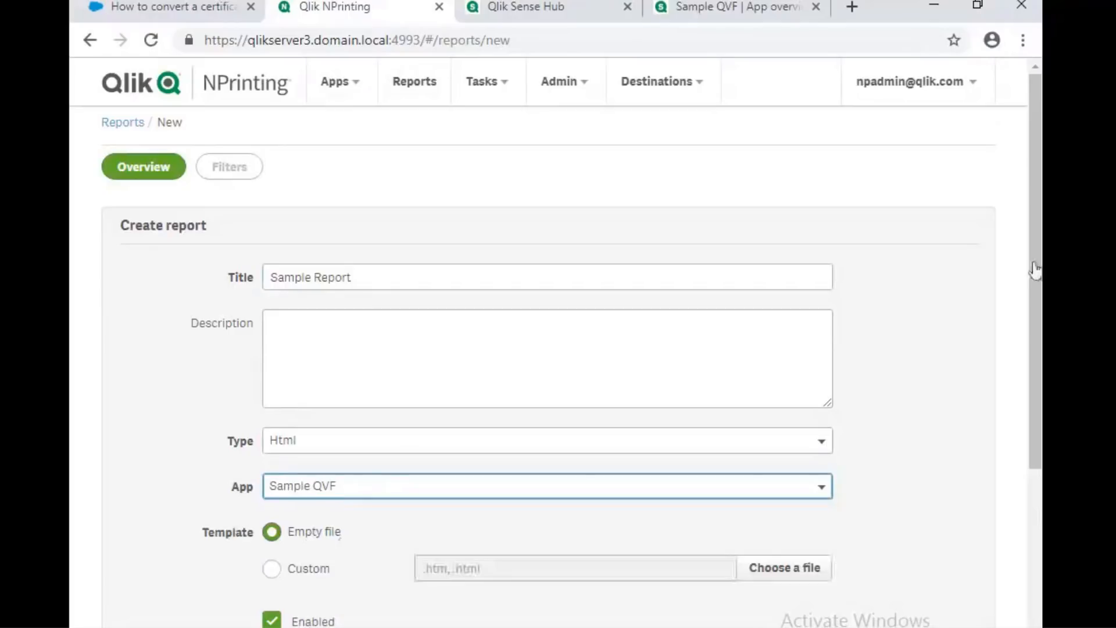
{"action": "scroll", "coordinate": [1030, 366], "scroll_direction": "down", "scroll_amount": 4}
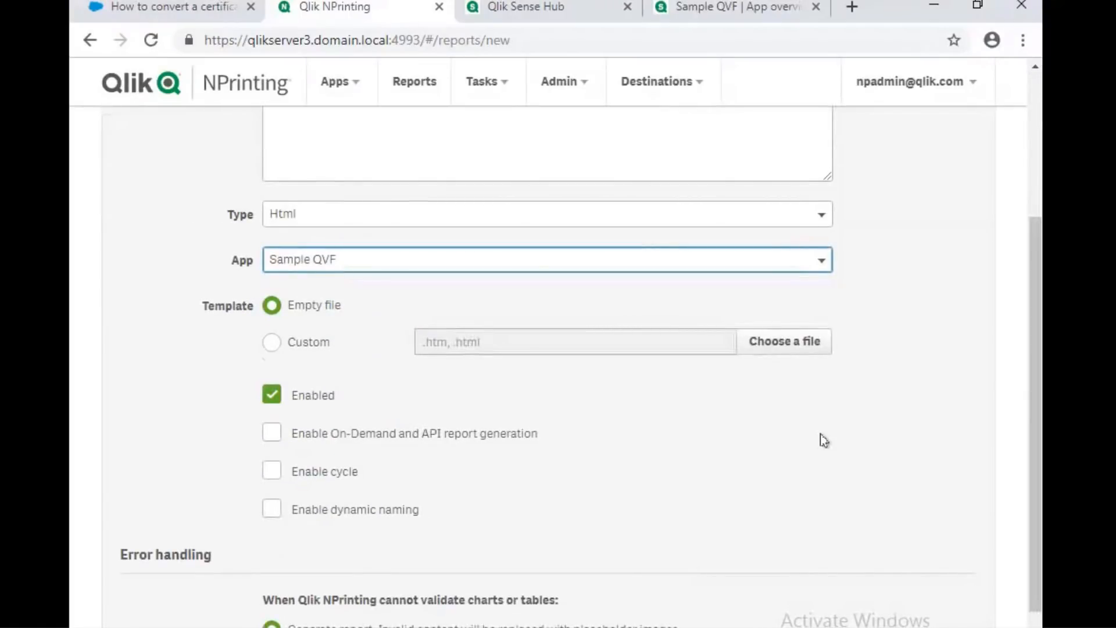
{"action": "left_click", "coordinate": [270, 433]}
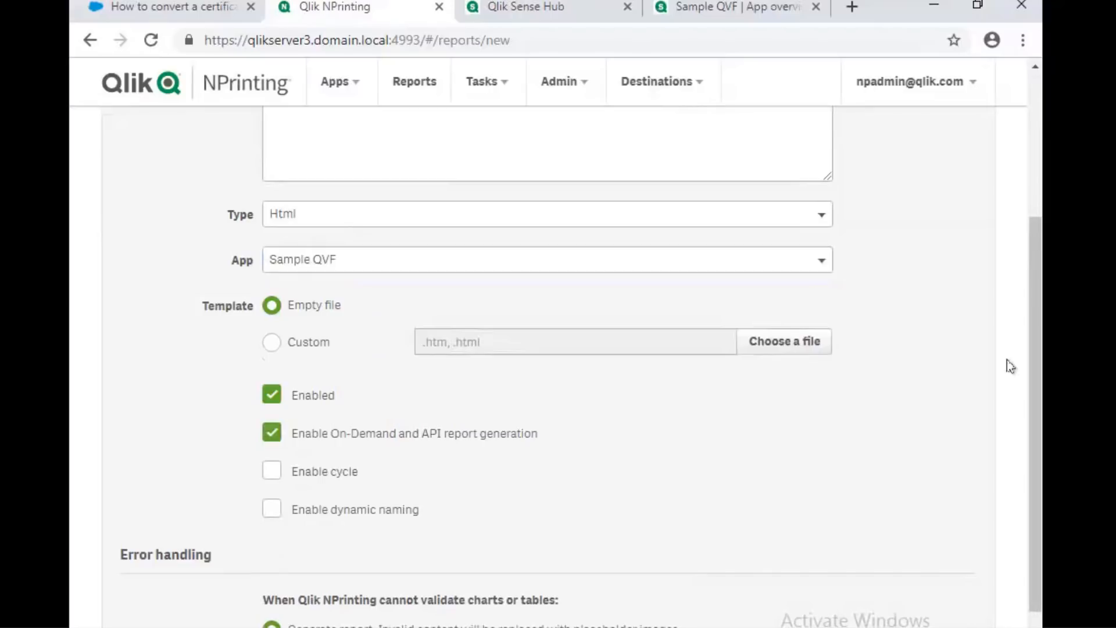
Create the Sample Report and open its template for editing in Qlik NPrinting Designer.
{"action": "left_click_drag", "start_coordinate": [1035, 347], "coordinate": [1018, 515]}
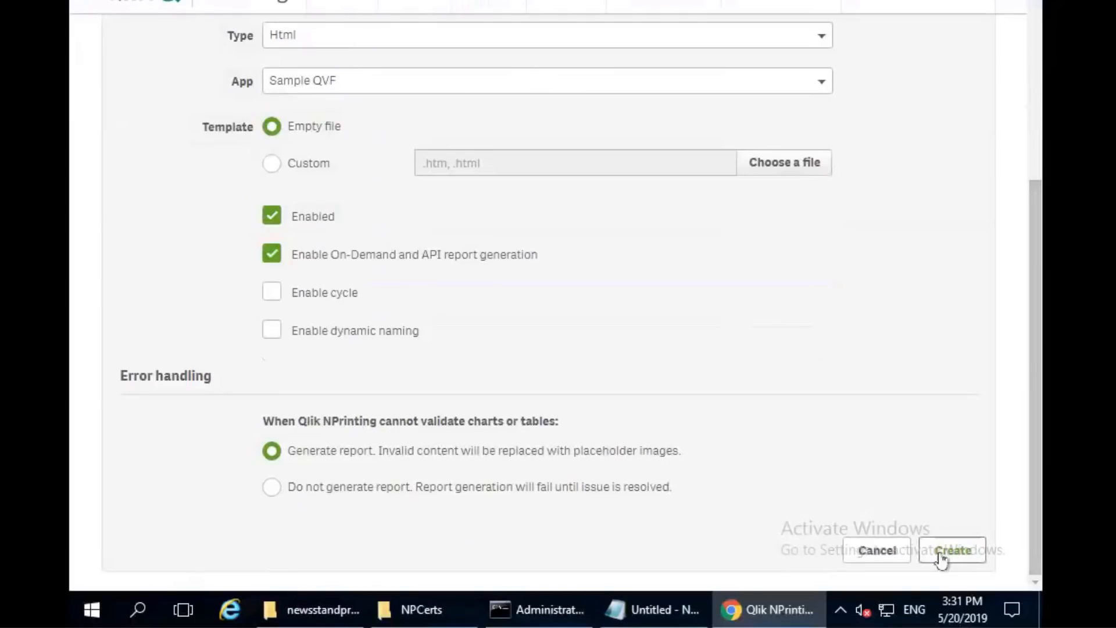
{"action": "left_click", "coordinate": [940, 555]}
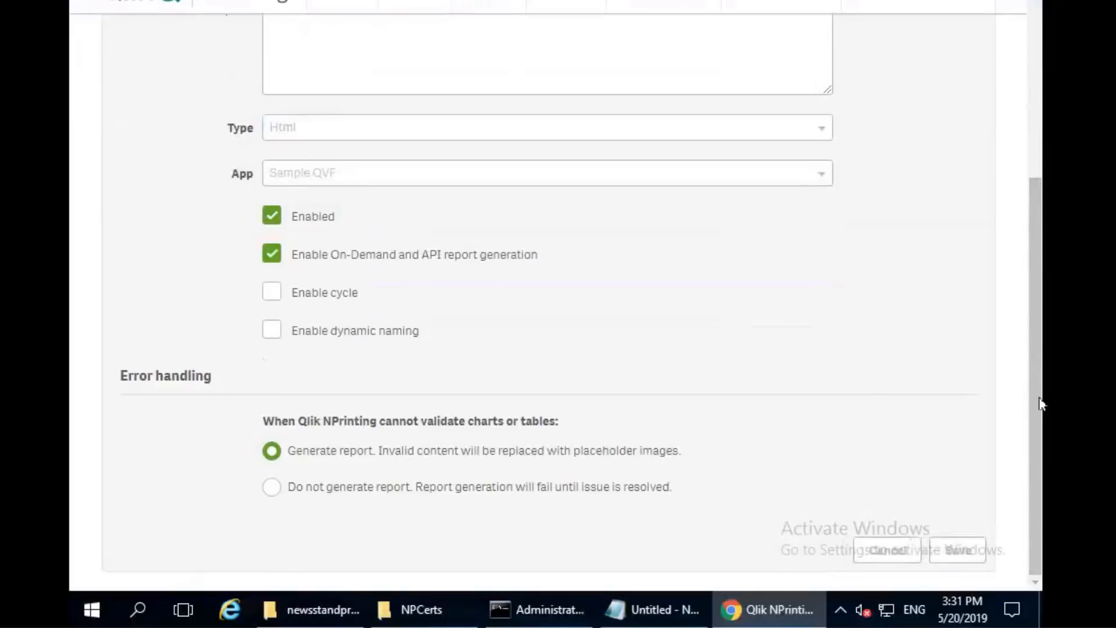
{"action": "left_click_drag", "start_coordinate": [1037, 401], "coordinate": [1024, 30]}
{"action": "left_click", "coordinate": [871, 120]}
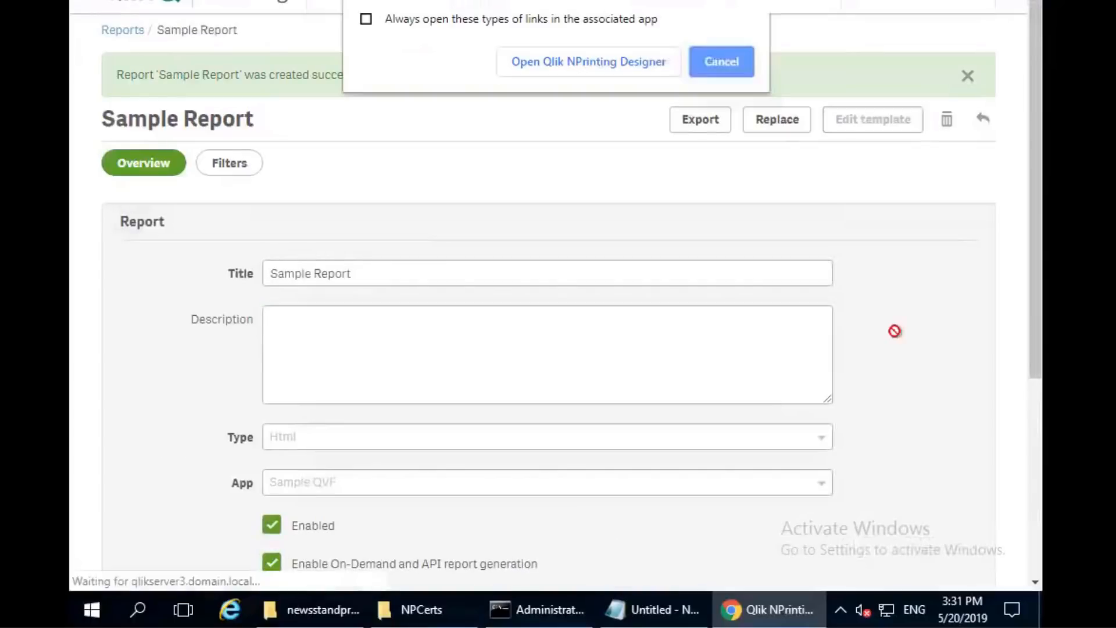
{"action": "left_click", "coordinate": [578, 64]}
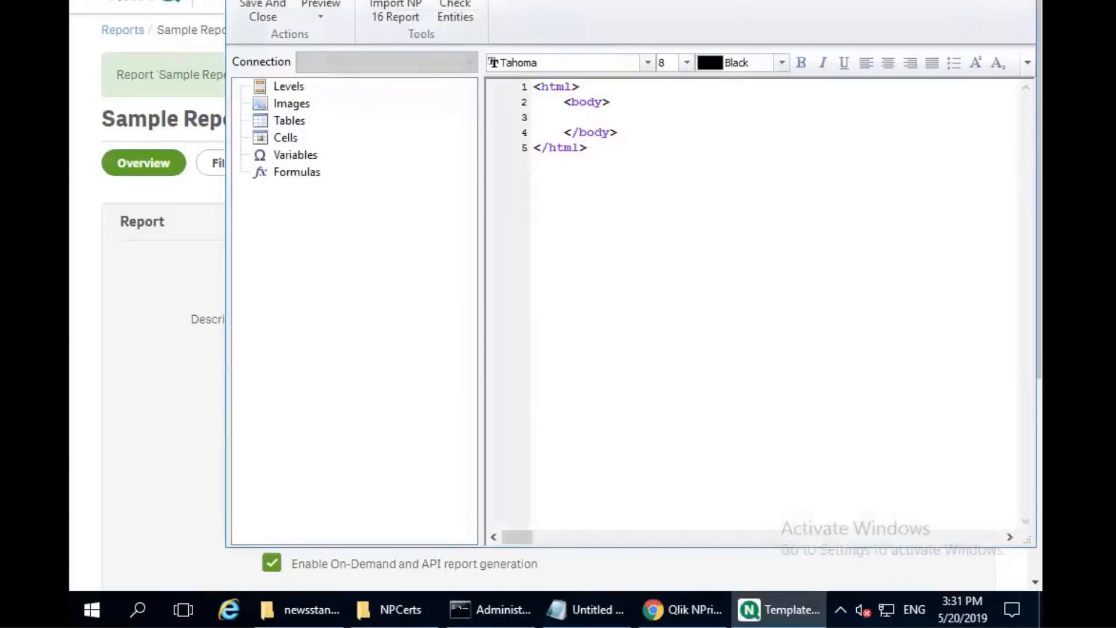
Add Sample Bar Chart and Sample Line Chart from the Sample QVF connection as image objects in the template.
{"action": "left_click_drag", "start_coordinate": [291, 103], "coordinate": [324, 127]}
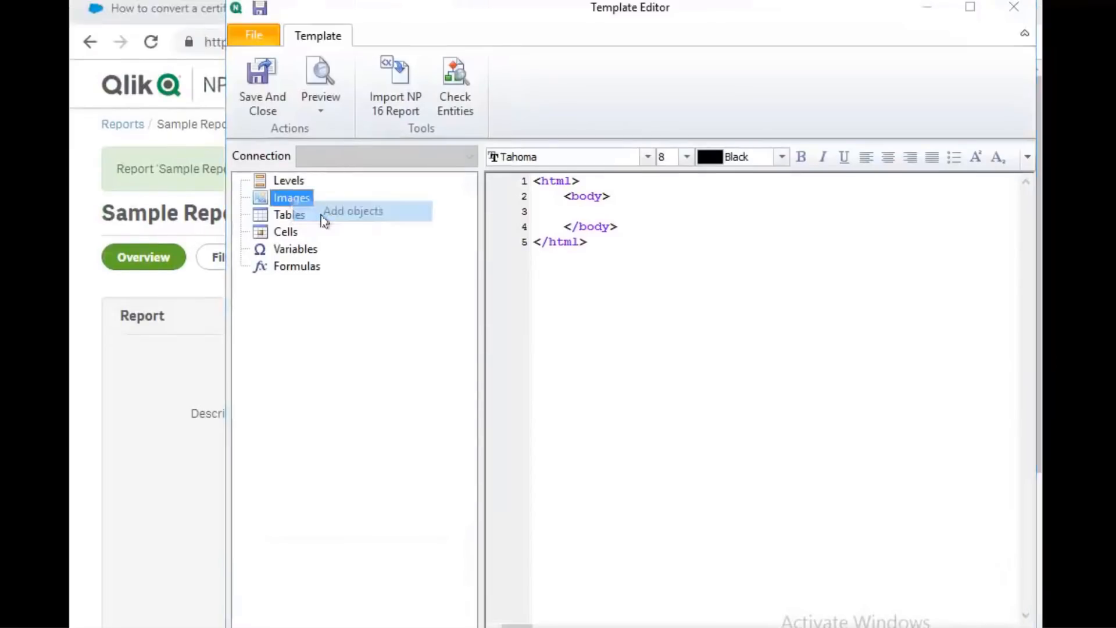
{"action": "left_click", "coordinate": [323, 215]}
{"action": "left_click", "coordinate": [447, 102]}
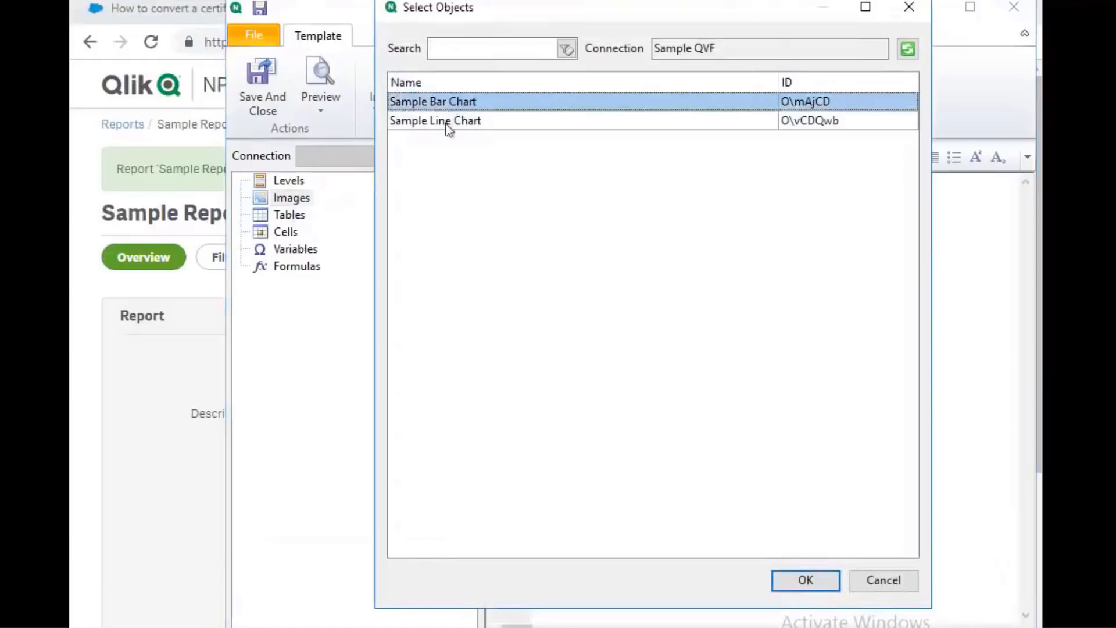
{"action": "left_click", "coordinate": [447, 122], "text": "shift"}
{"action": "left_click", "coordinate": [789, 581]}
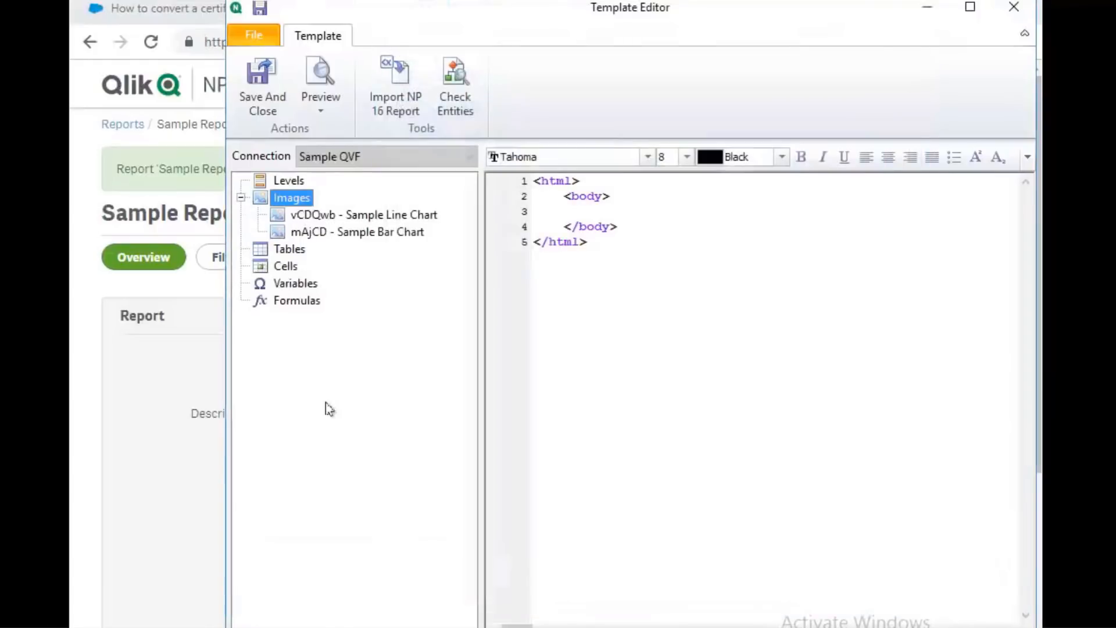
Insert the line chart and bar chart image tags on separate lines in the HTML body, and save and close the template.
{"action": "left_click_drag", "start_coordinate": [375, 216], "coordinate": [560, 208]}
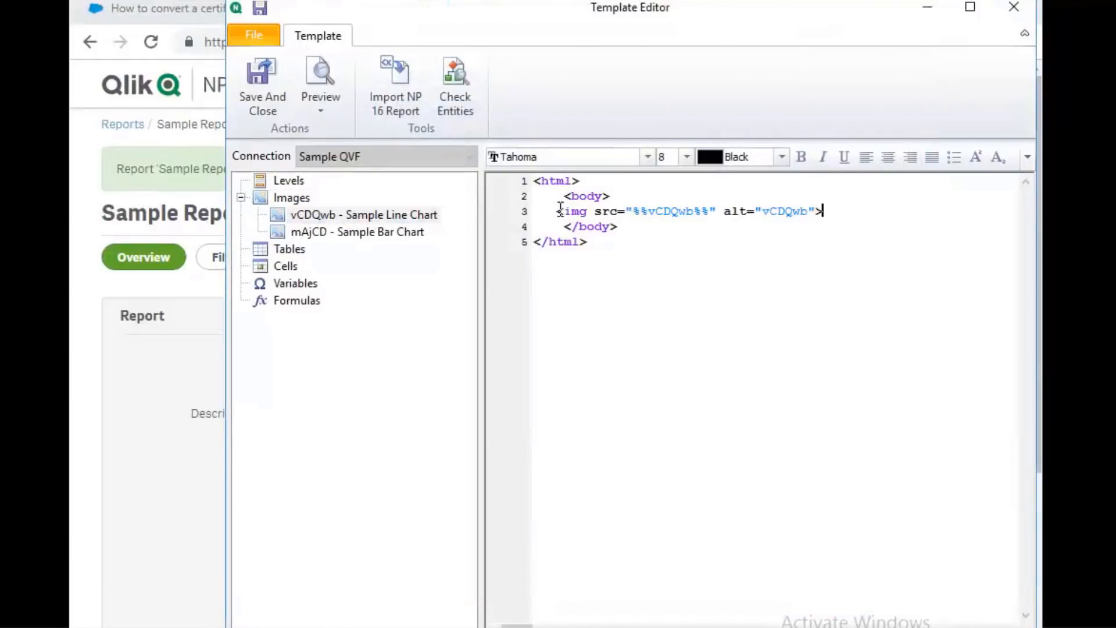
{"action": "key", "text": "Return"}
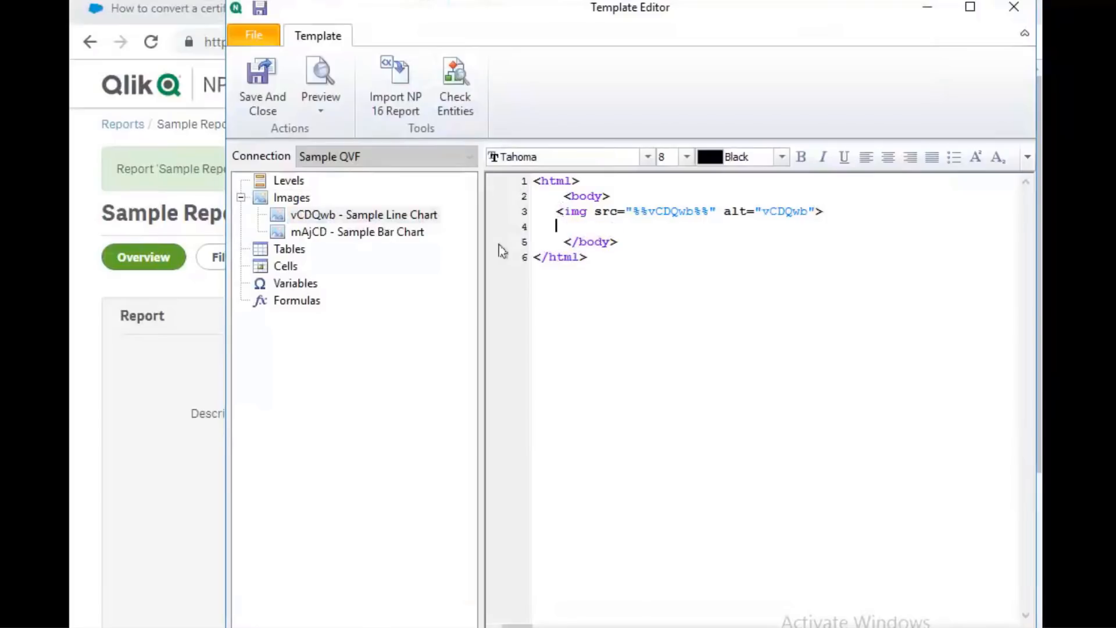
{"action": "left_click_drag", "start_coordinate": [357, 232], "coordinate": [584, 229]}
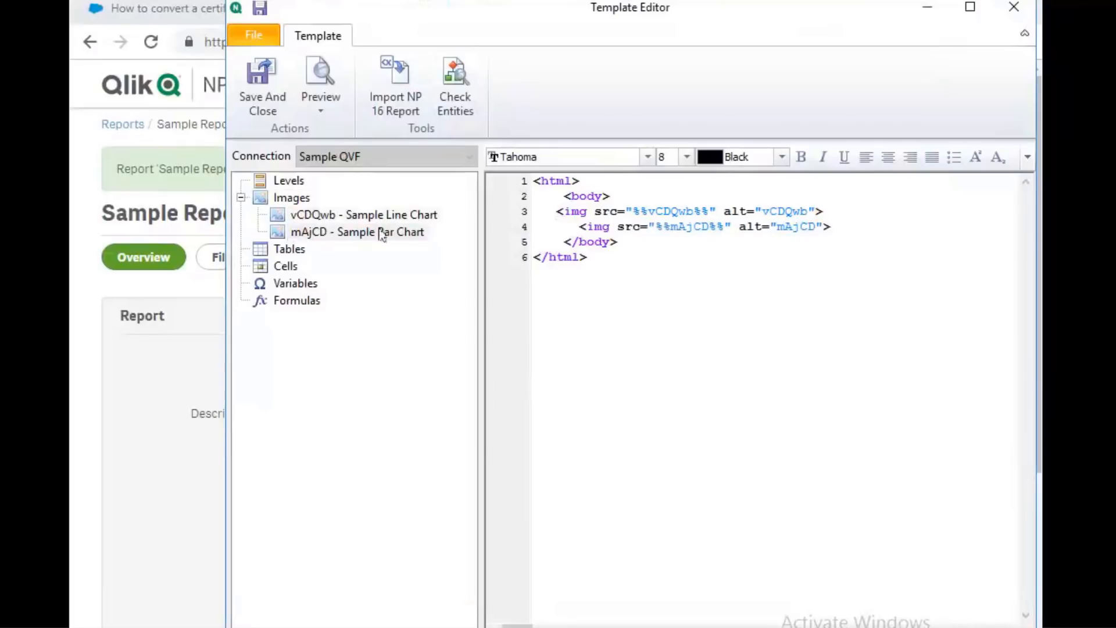
{"action": "left_click", "coordinate": [269, 104]}
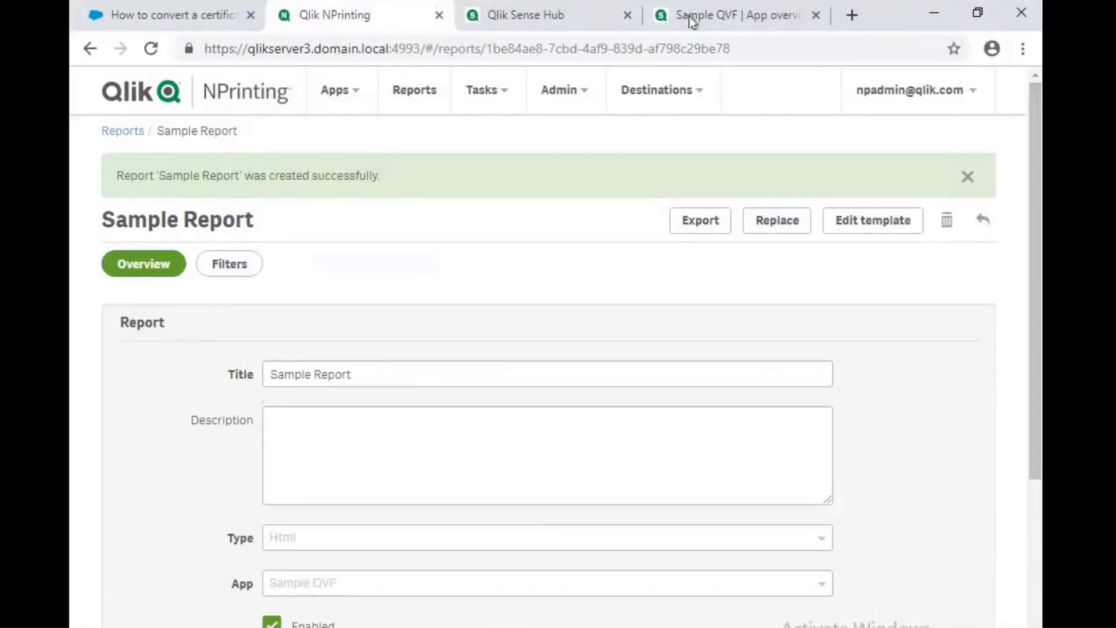
Open the sample sheet of the Sample QVF app for editing and place an On-demand reporting object in its empty area.
{"action": "left_click", "coordinate": [690, 16]}
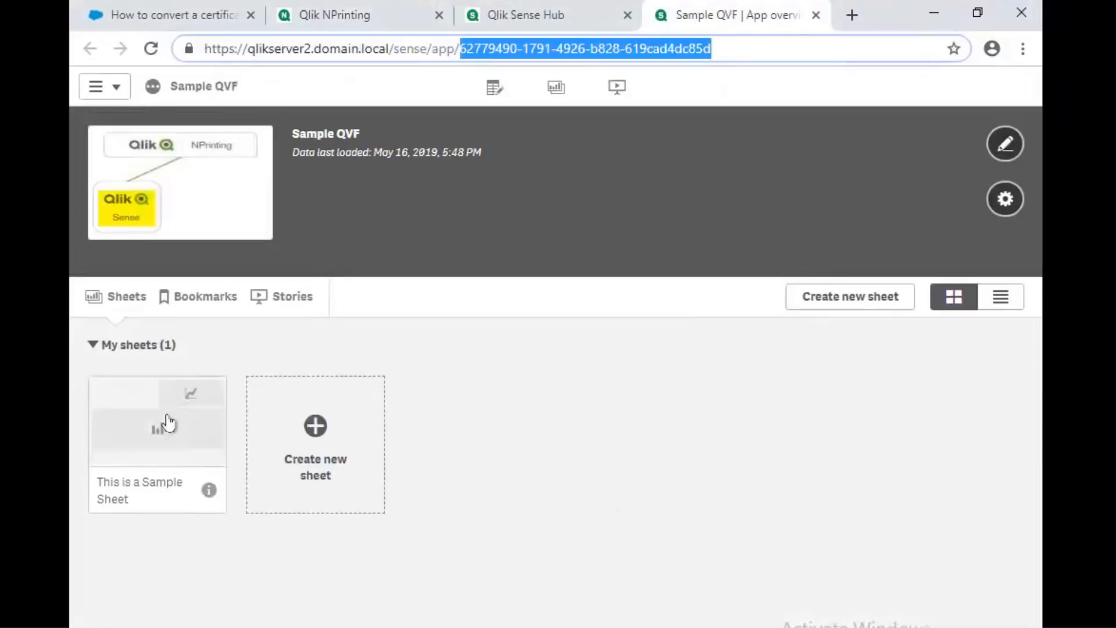
{"action": "left_click", "coordinate": [157, 430]}
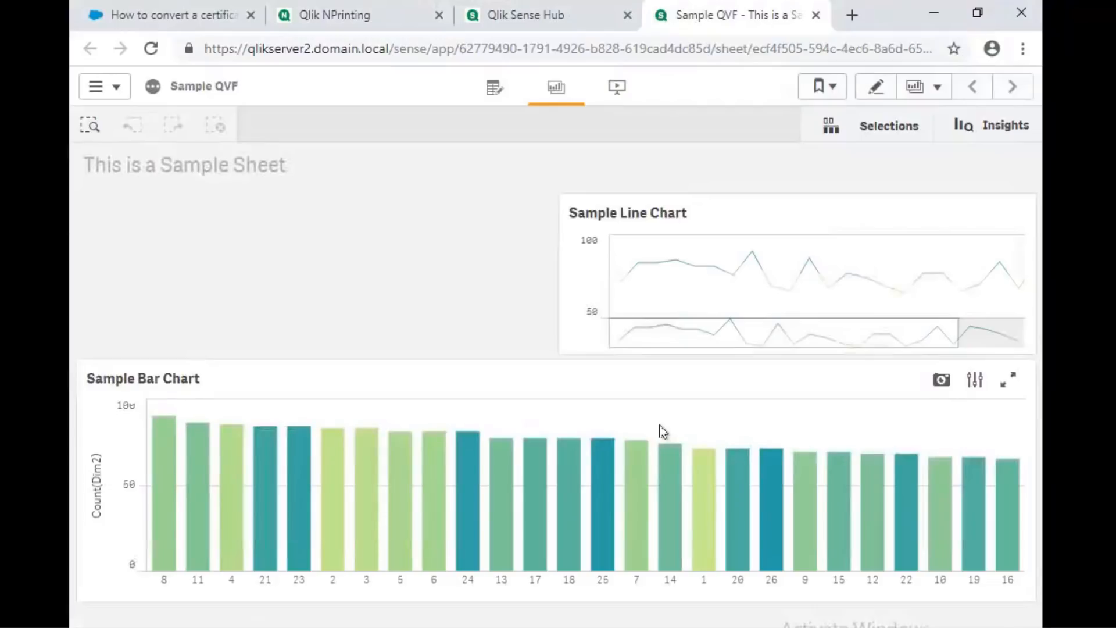
{"action": "left_click", "coordinate": [875, 87]}
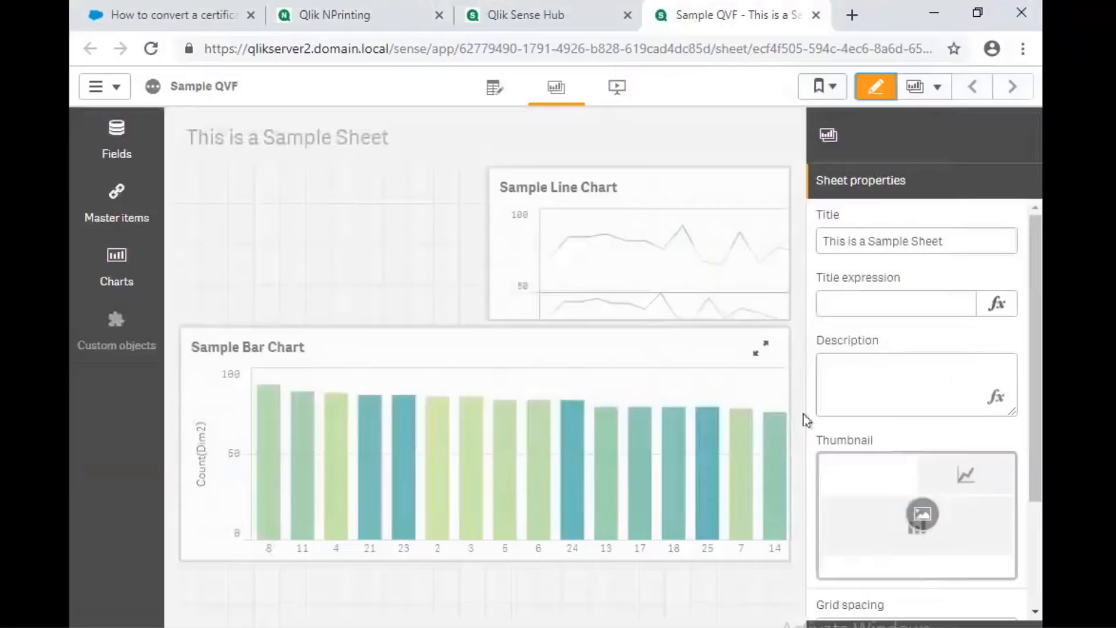
{"action": "left_click", "coordinate": [118, 331]}
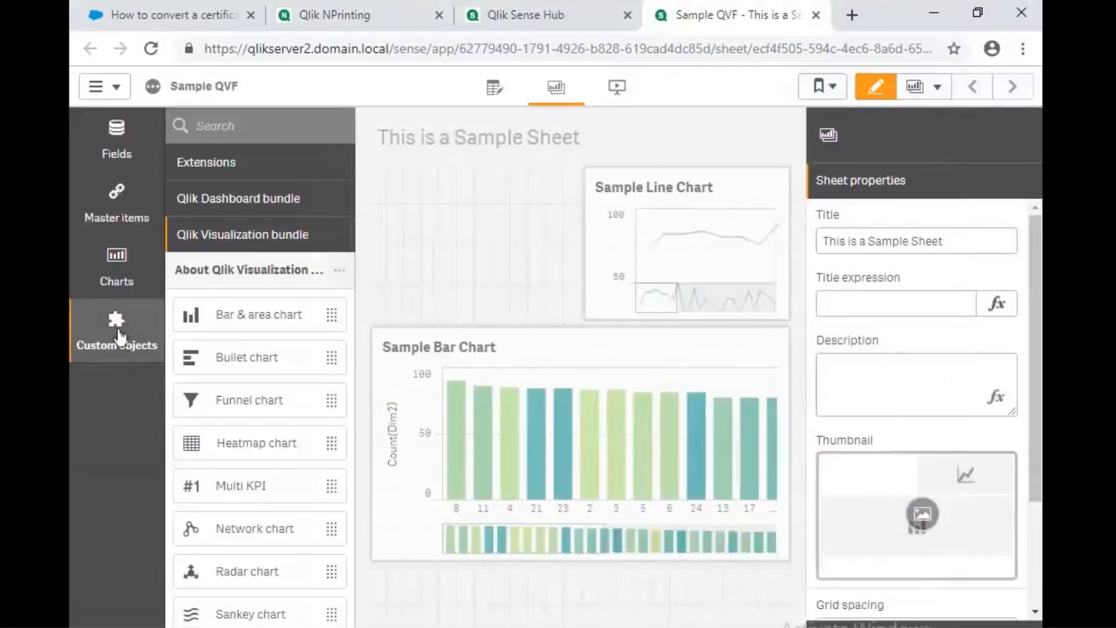
{"action": "left_click", "coordinate": [257, 203]}
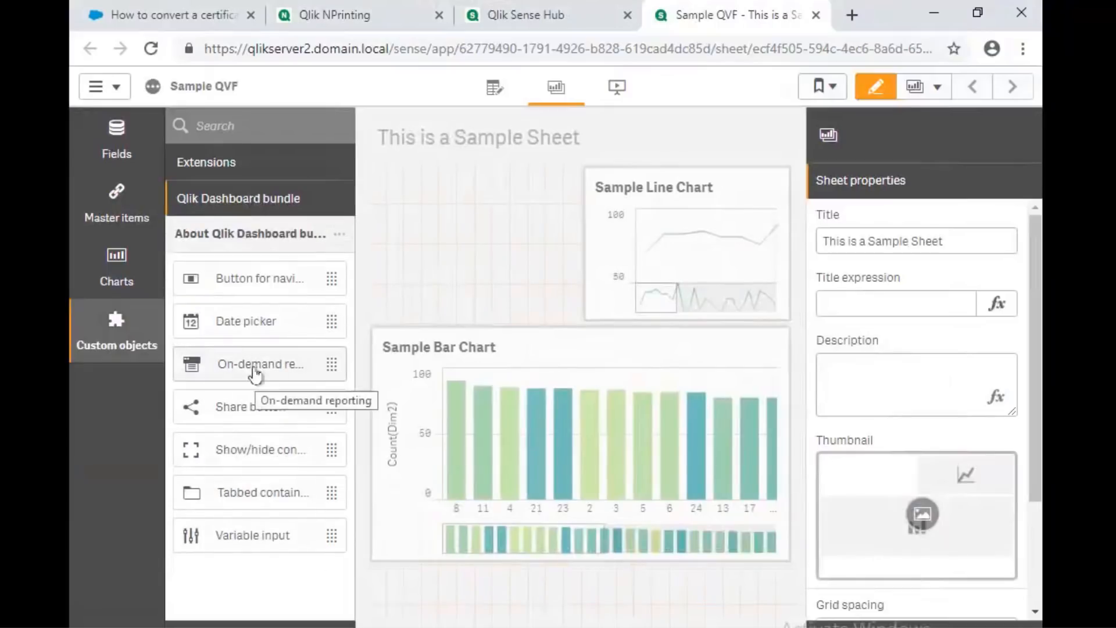
{"action": "left_click_drag", "start_coordinate": [254, 375], "coordinate": [482, 231]}
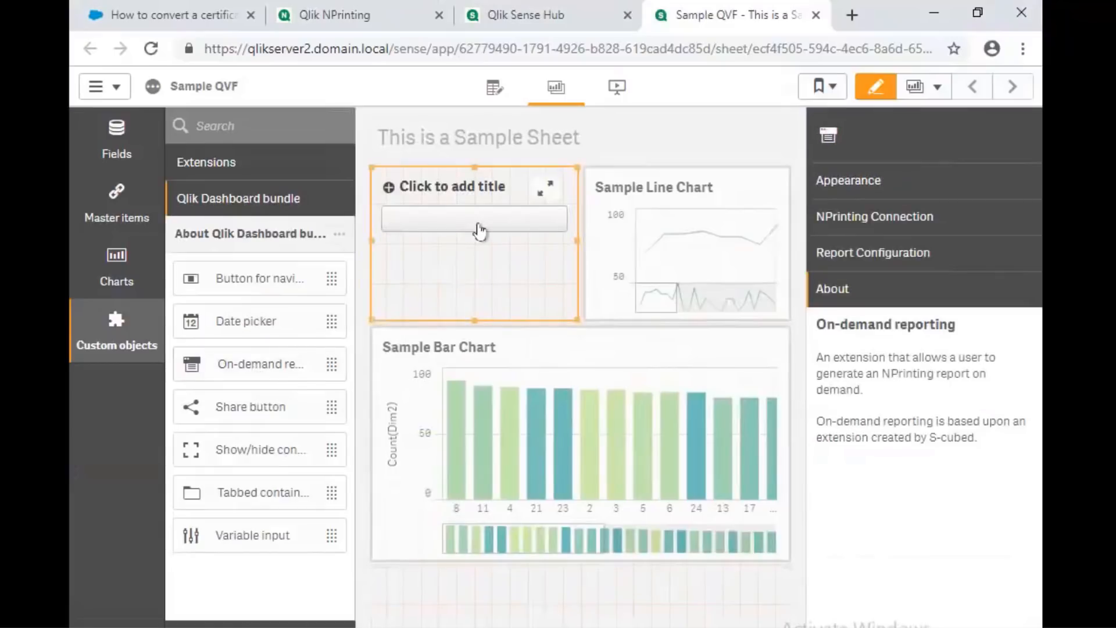
Title the on-demand reporting object NPrinting On-Demand and set its button label to On-Demand.
{"action": "left_click", "coordinate": [902, 183]}
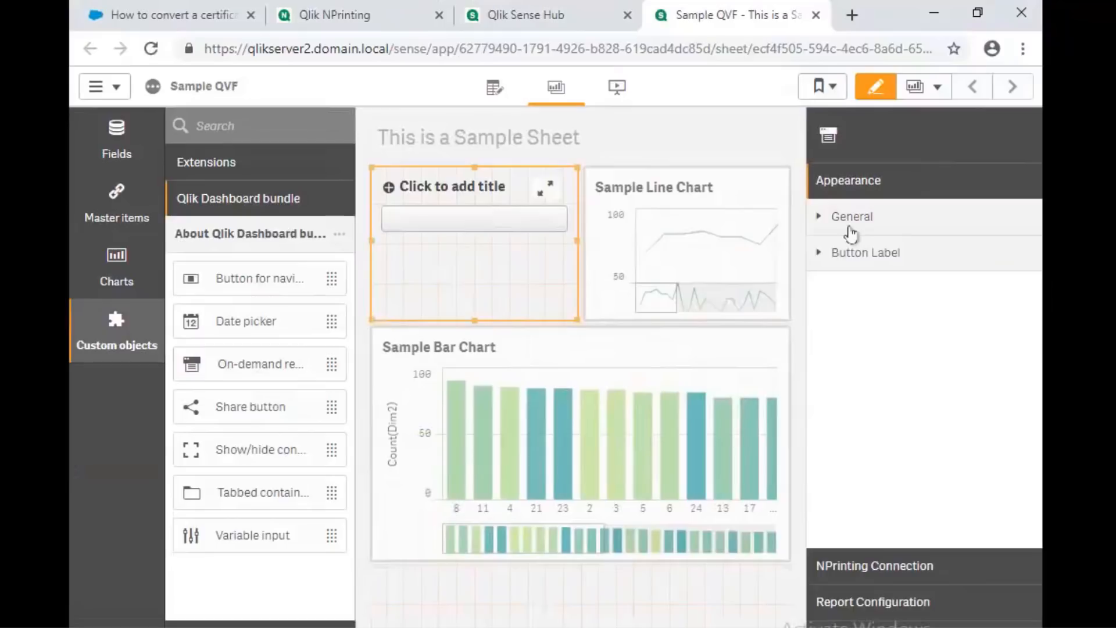
{"action": "left_click", "coordinate": [850, 218]}
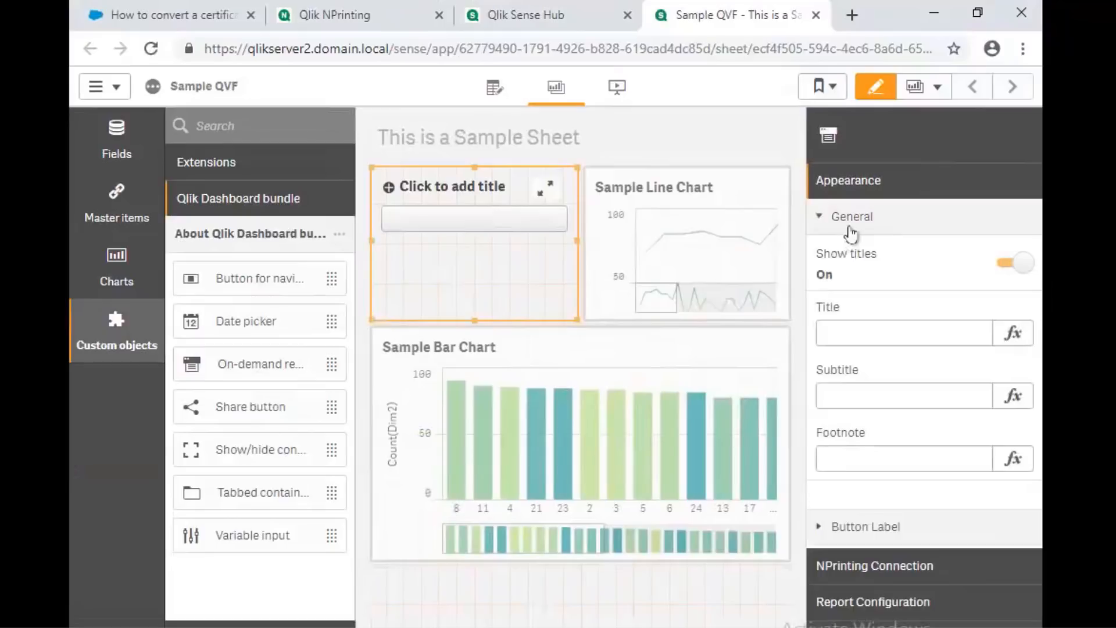
{"action": "left_click", "coordinate": [888, 336]}
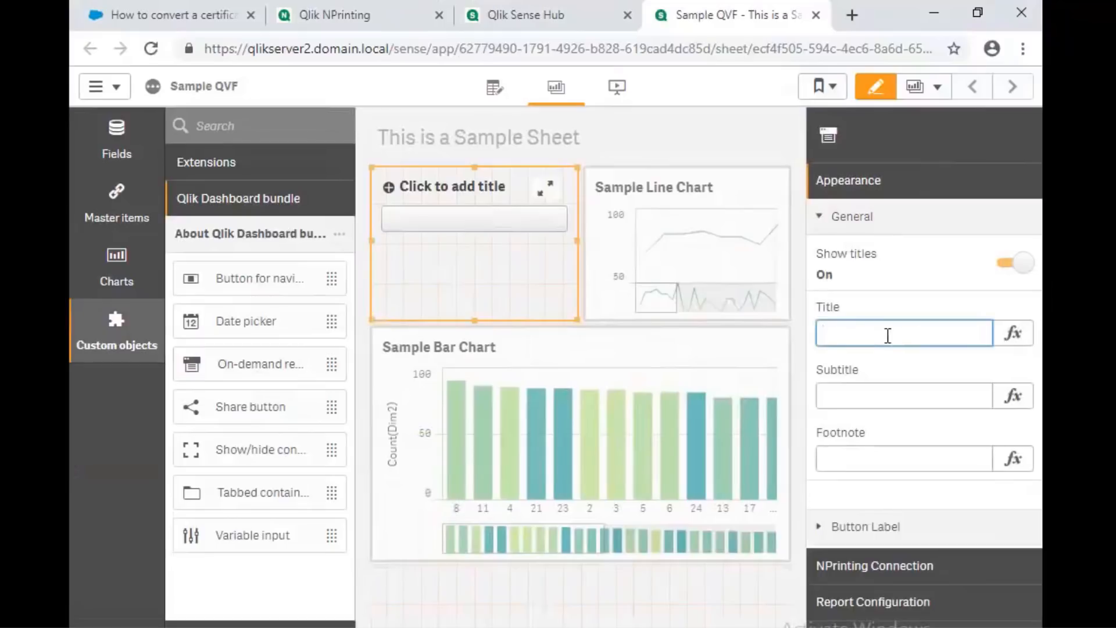
{"action": "type", "text": "NPrinting On-Demand"}
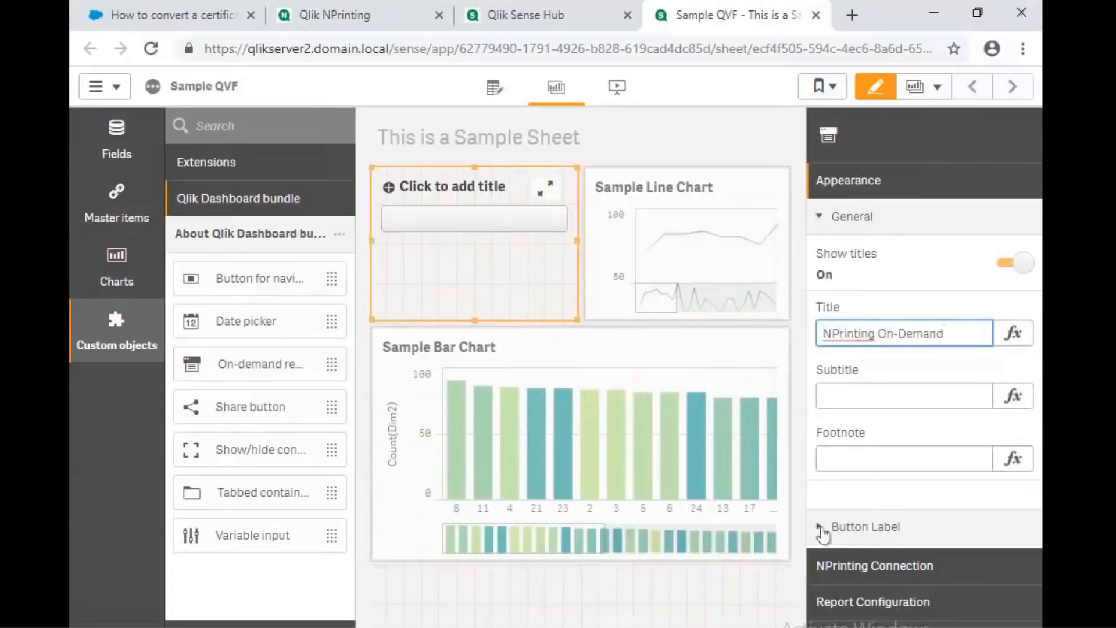
{"action": "left_click", "coordinate": [822, 529]}
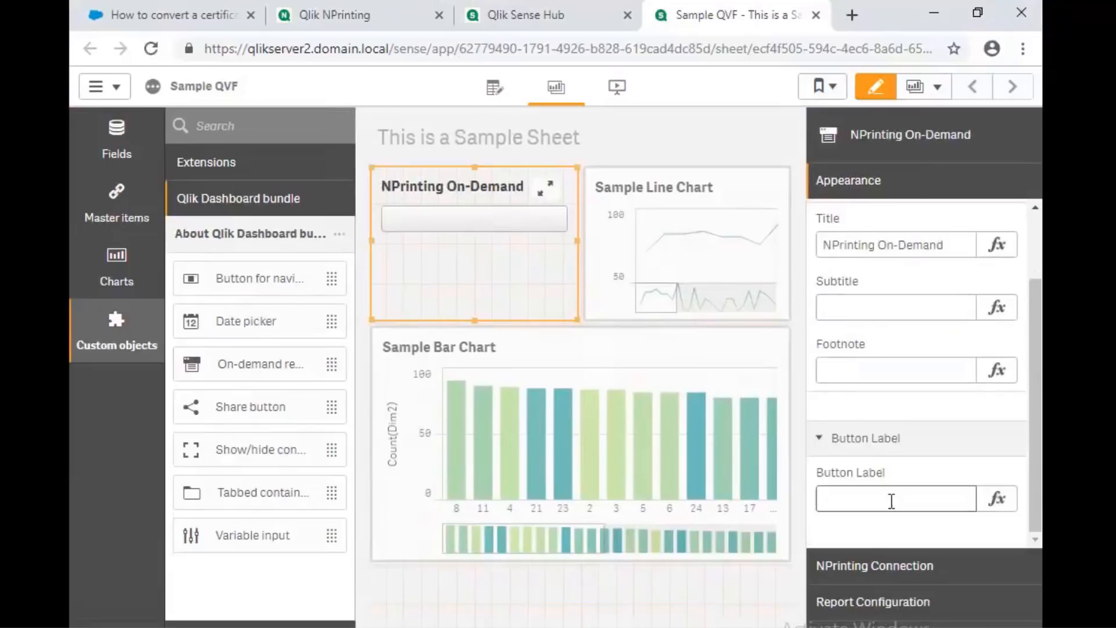
{"action": "left_click", "coordinate": [891, 501]}
{"action": "type", "text": "On-Dem"}
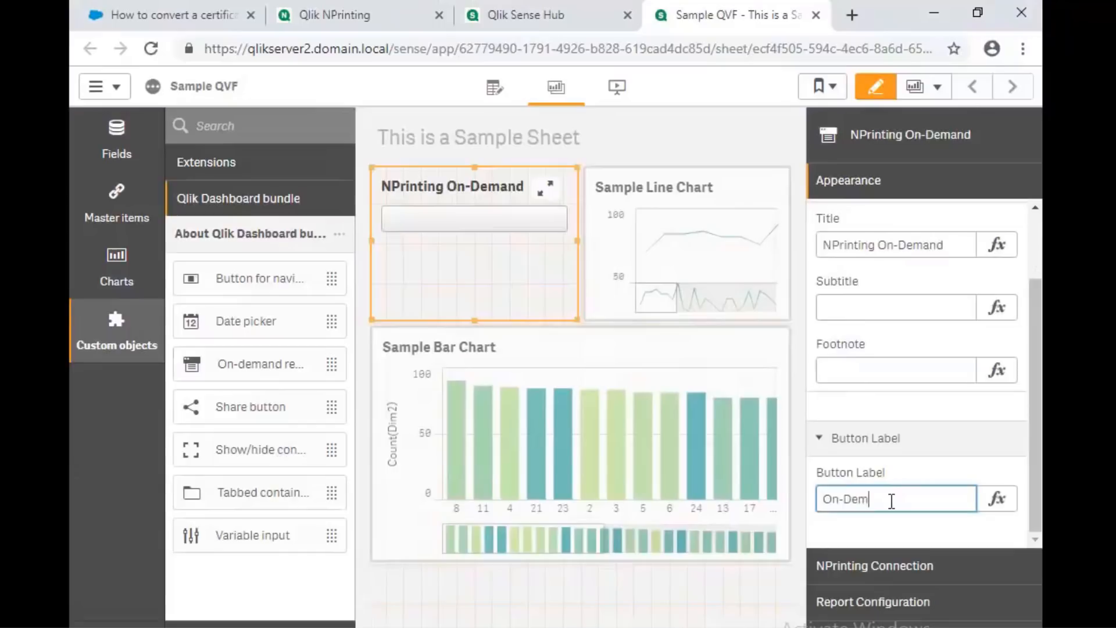
{"action": "type", "text": "and"}
{"action": "left_click", "coordinate": [884, 563]}
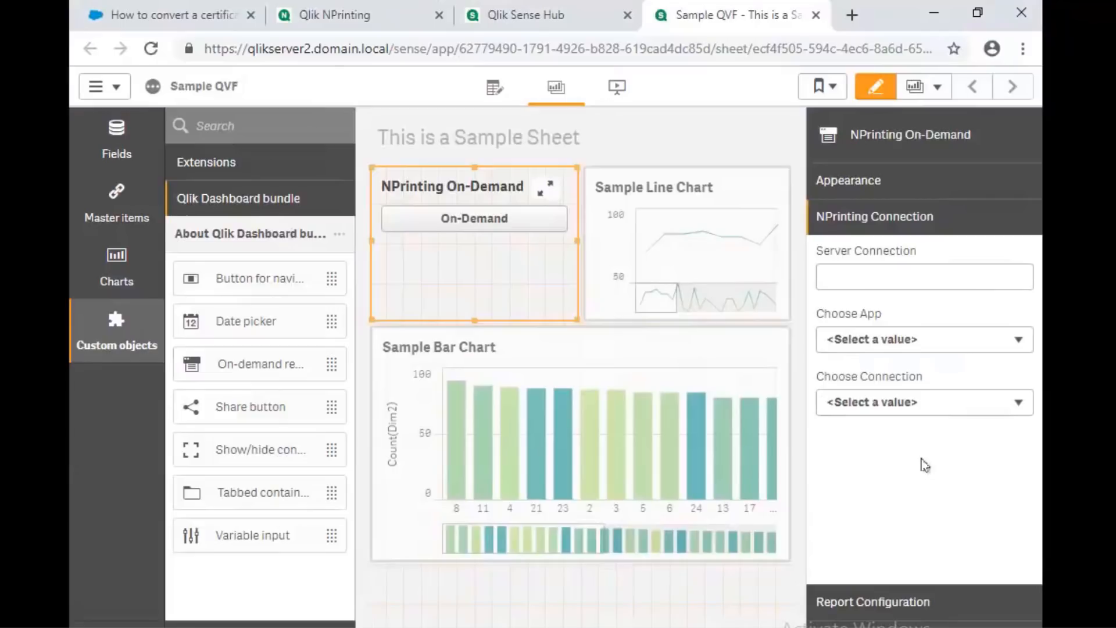
{"action": "left_click", "coordinate": [319, 18]}
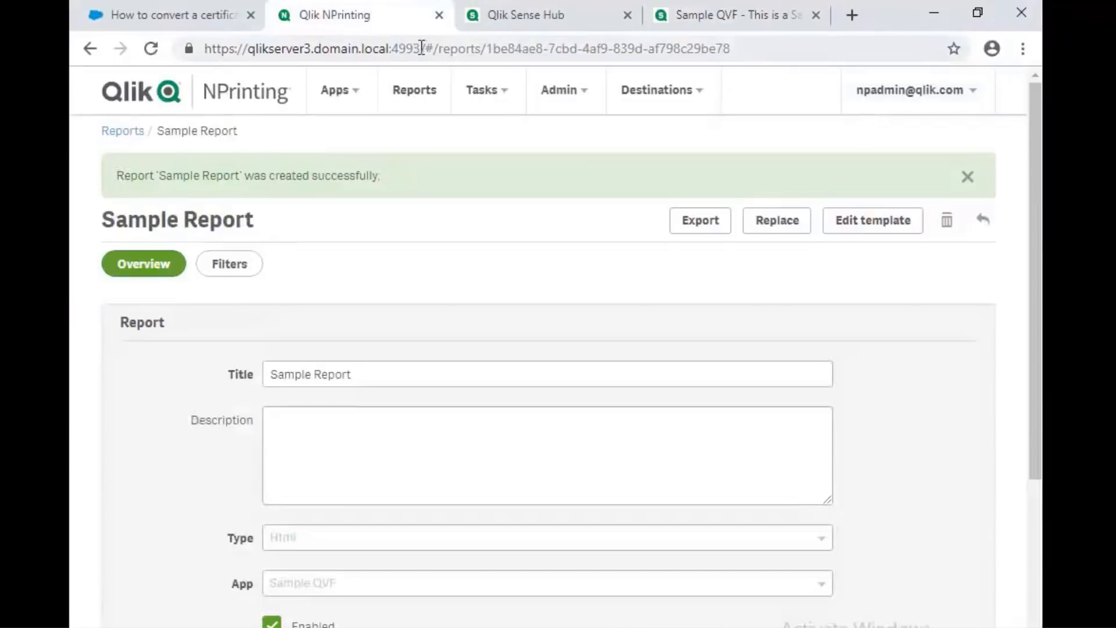
{"action": "left_click_drag", "start_coordinate": [419, 49], "coordinate": [387, 49]}
{"action": "left_click_drag", "start_coordinate": [256, 52], "coordinate": [206, 51]}
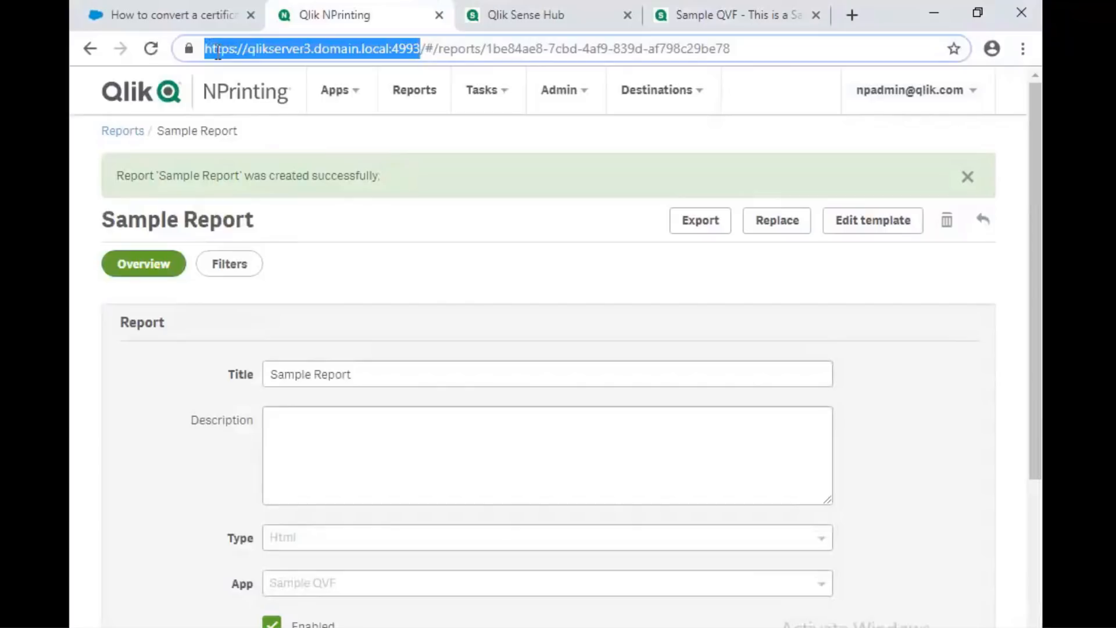
{"action": "right_click", "coordinate": [227, 56]}
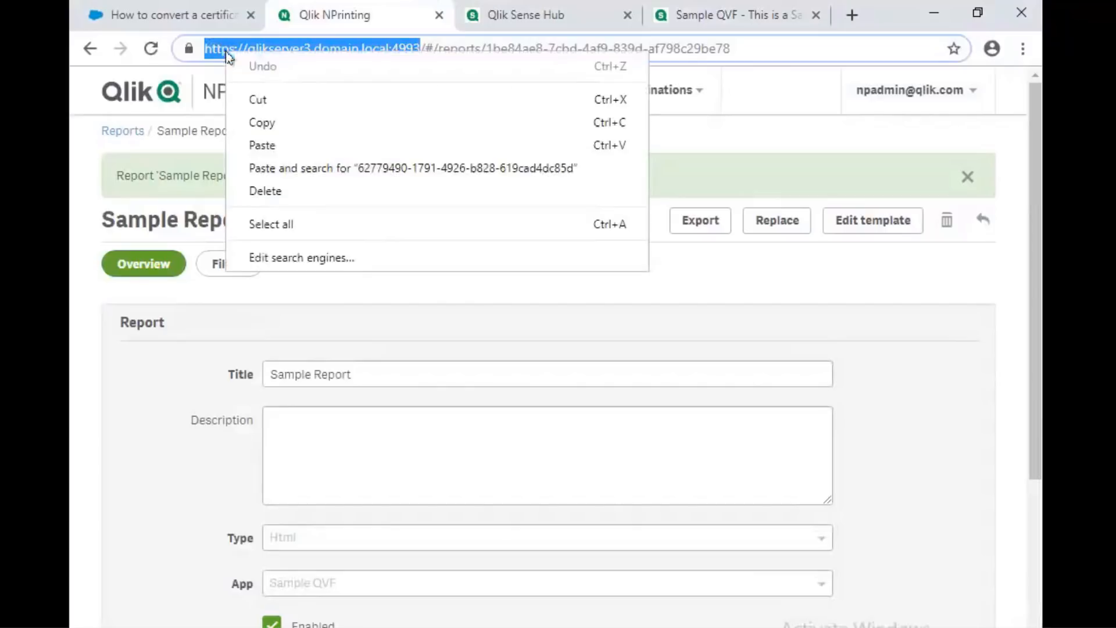
{"action": "left_click", "coordinate": [263, 123]}
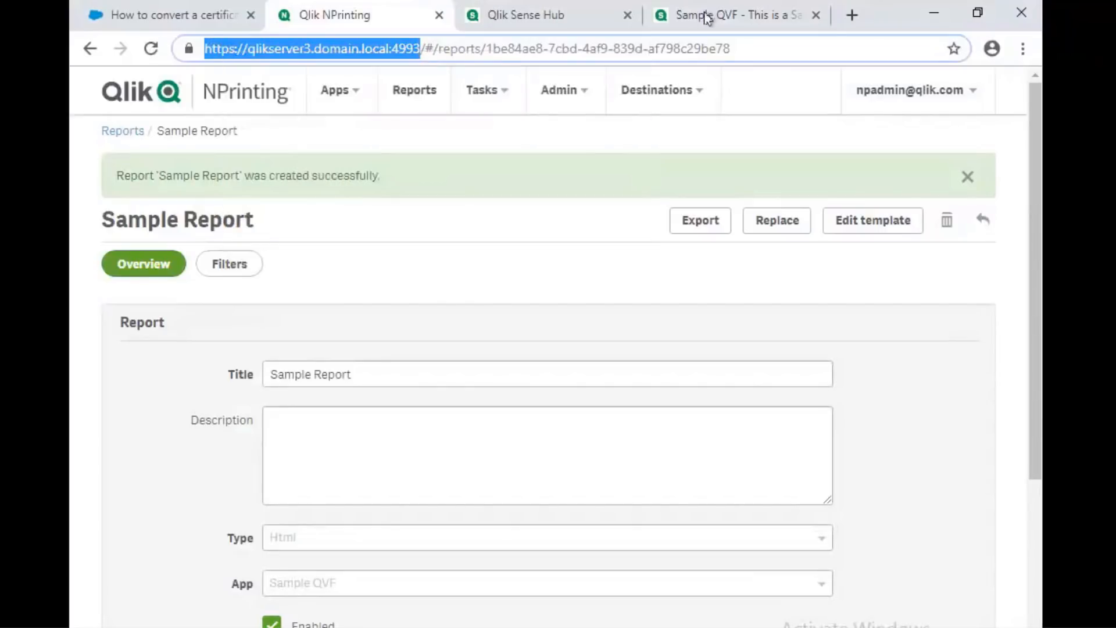
{"action": "left_click", "coordinate": [708, 17]}
{"action": "left_click", "coordinate": [901, 260]}
{"action": "right_click", "coordinate": [902, 259]}
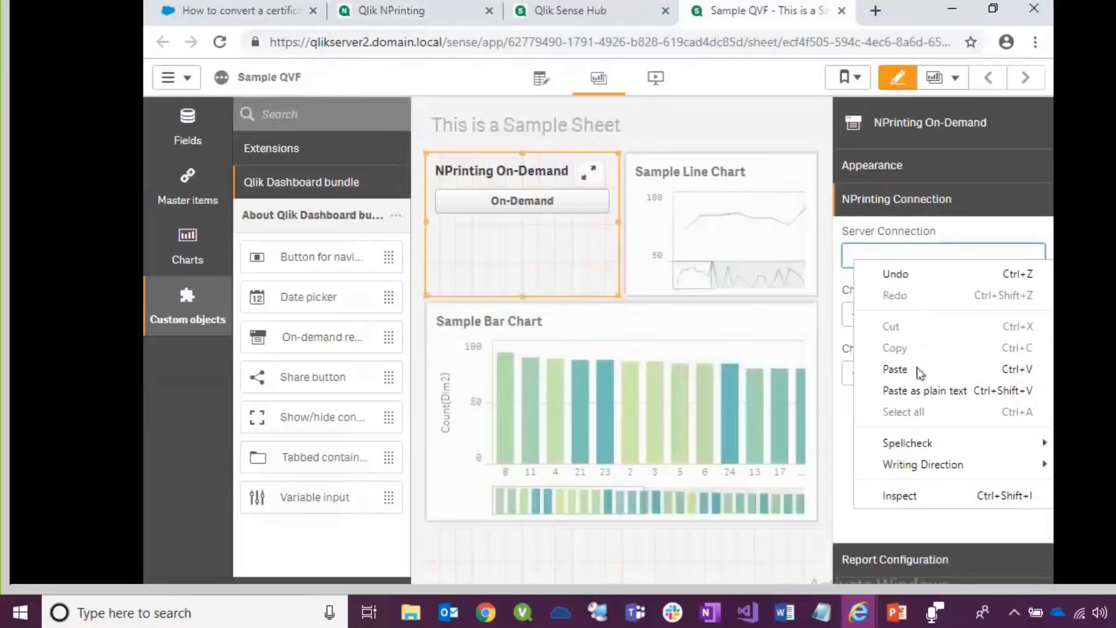
{"action": "left_click", "coordinate": [918, 371]}
Set both the NPrinting app and the connection of the on-demand object to Sample QVF.
{"action": "left_click", "coordinate": [935, 317]}
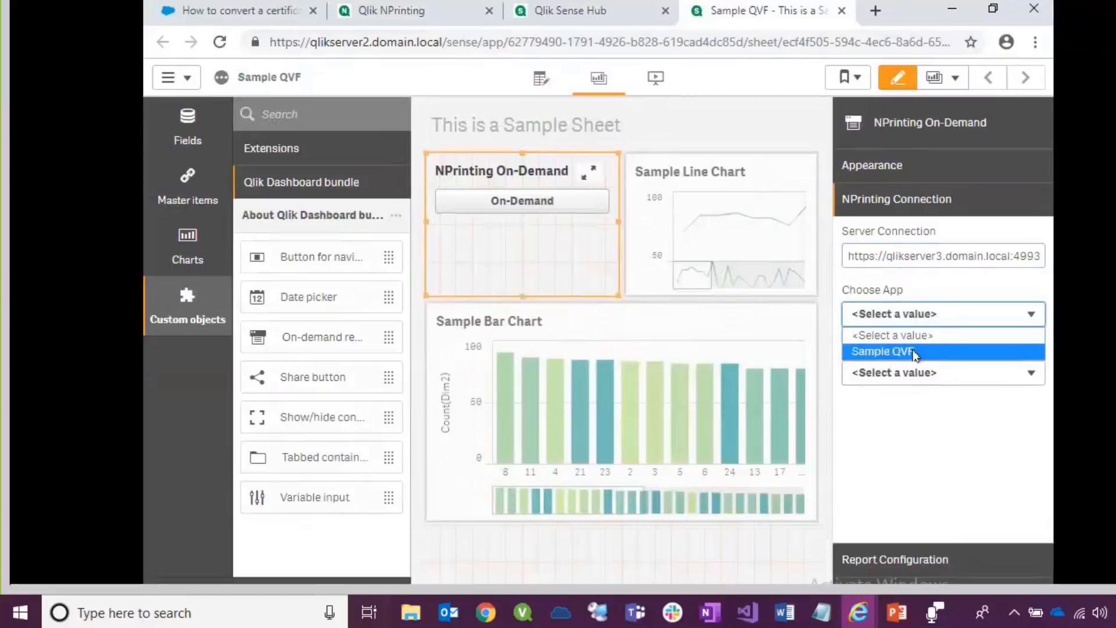
{"action": "left_click", "coordinate": [914, 353]}
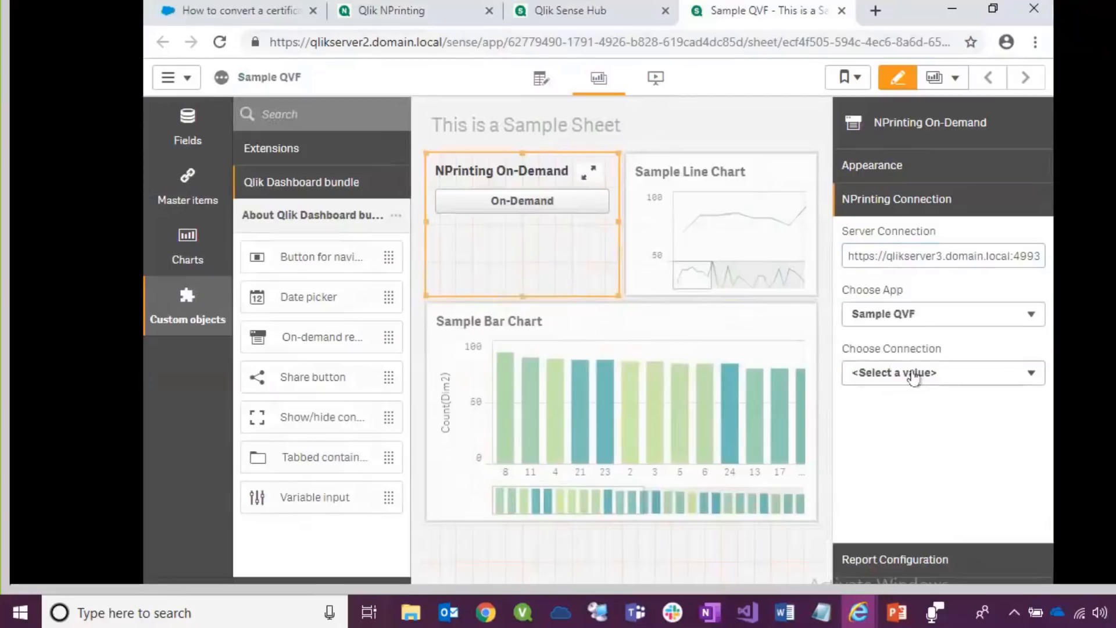
{"action": "left_click", "coordinate": [914, 377]}
{"action": "left_click", "coordinate": [905, 410]}
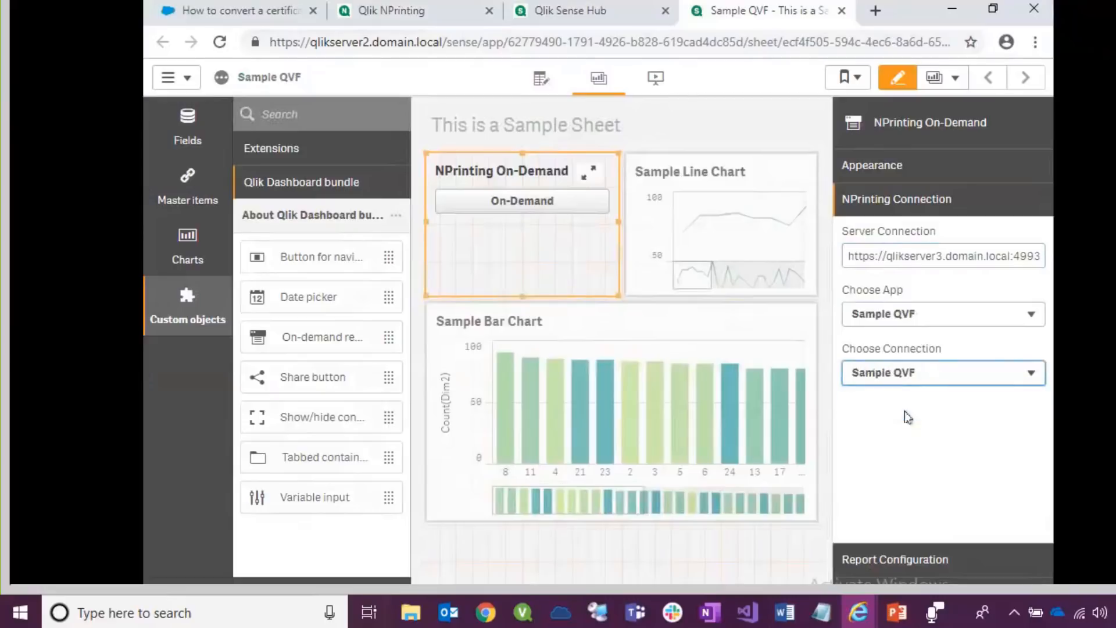
Choose Sample Report as the report in the on-demand object's report configuration.
{"action": "key", "text": "F11"}
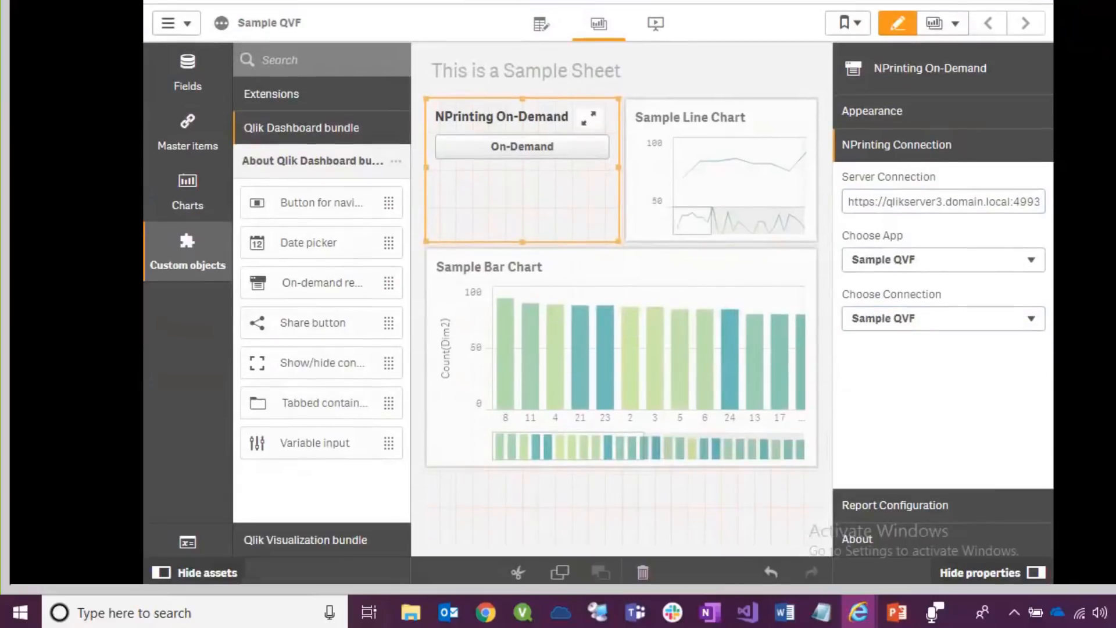
{"action": "left_click", "coordinate": [1008, 519]}
{"action": "left_click", "coordinate": [898, 235]}
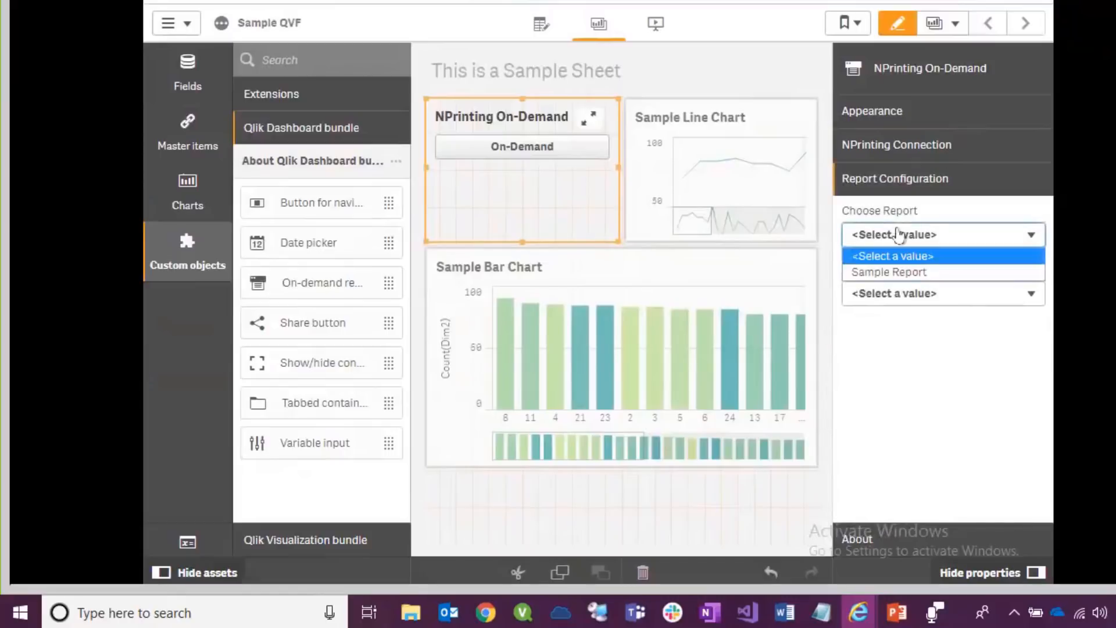
{"action": "left_click", "coordinate": [904, 272]}
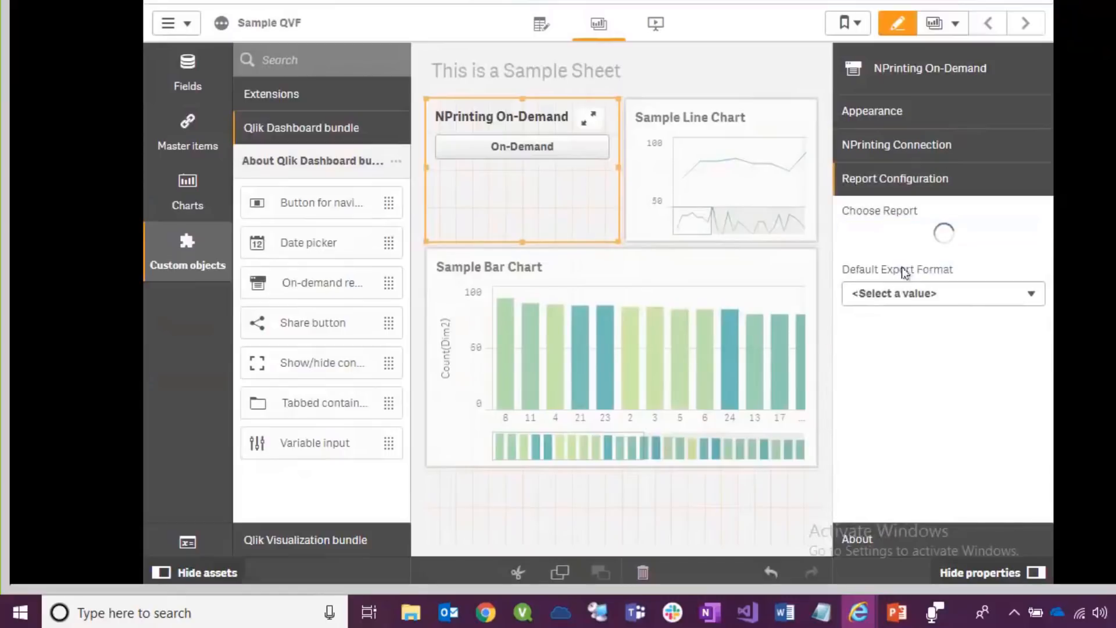
Set the on-demand object's default export format to HTML and finish editing the sheet.
{"action": "left_click", "coordinate": [922, 301]}
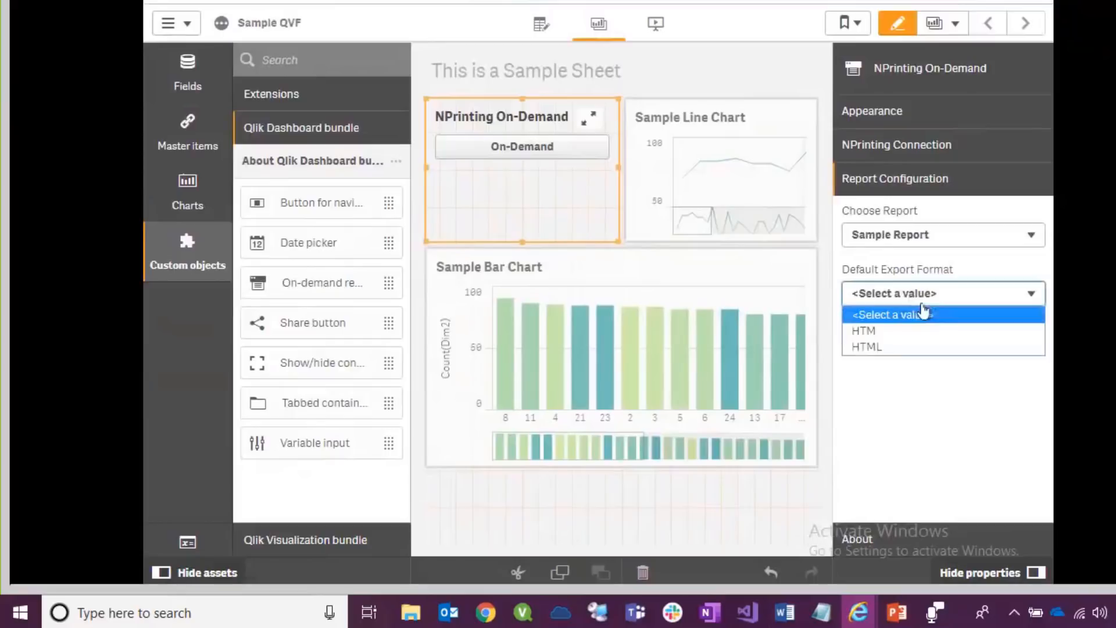
{"action": "left_click", "coordinate": [892, 349]}
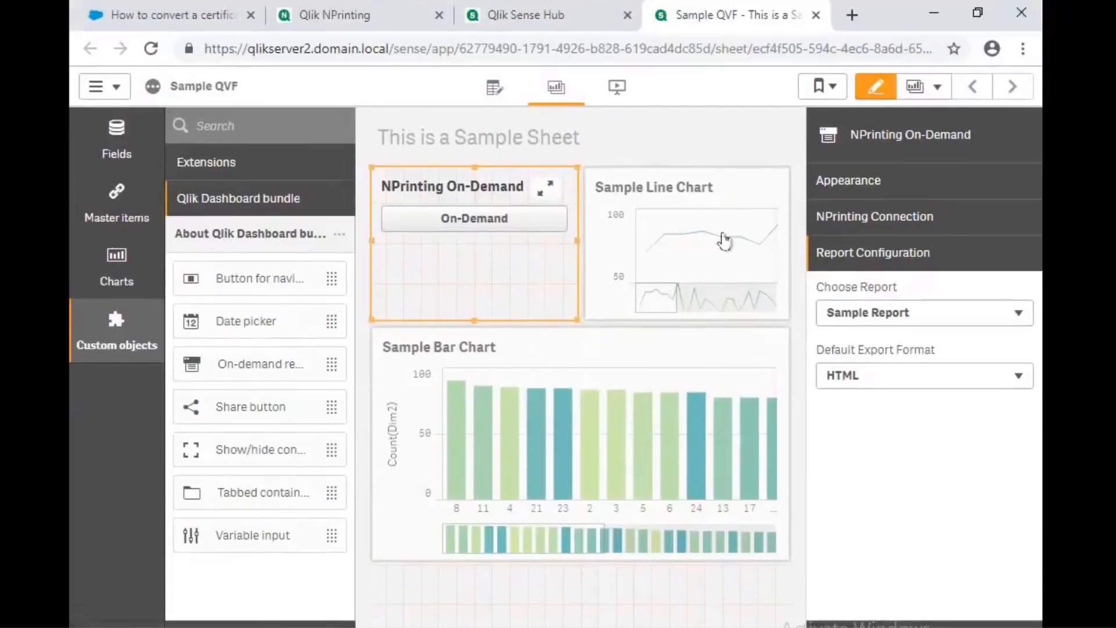
{"action": "left_click", "coordinate": [700, 137]}
{"action": "left_click", "coordinate": [881, 90]}
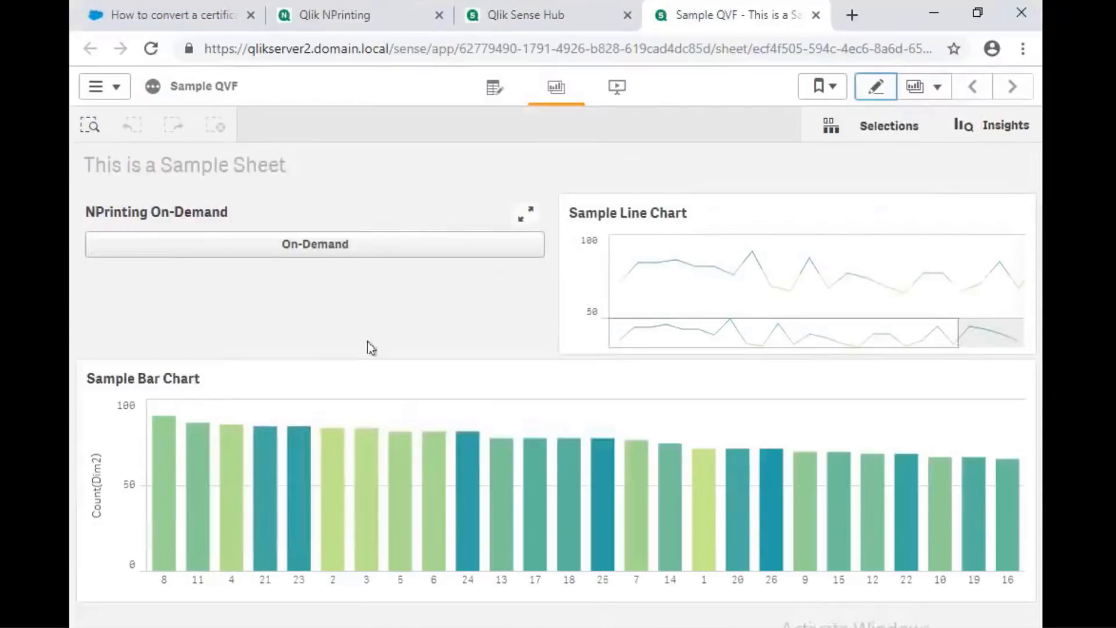
Generate Sample Report with the sheet's On-Demand button and open the HTML report from the downloaded Sample Report.zip.
{"action": "left_click", "coordinate": [315, 252]}
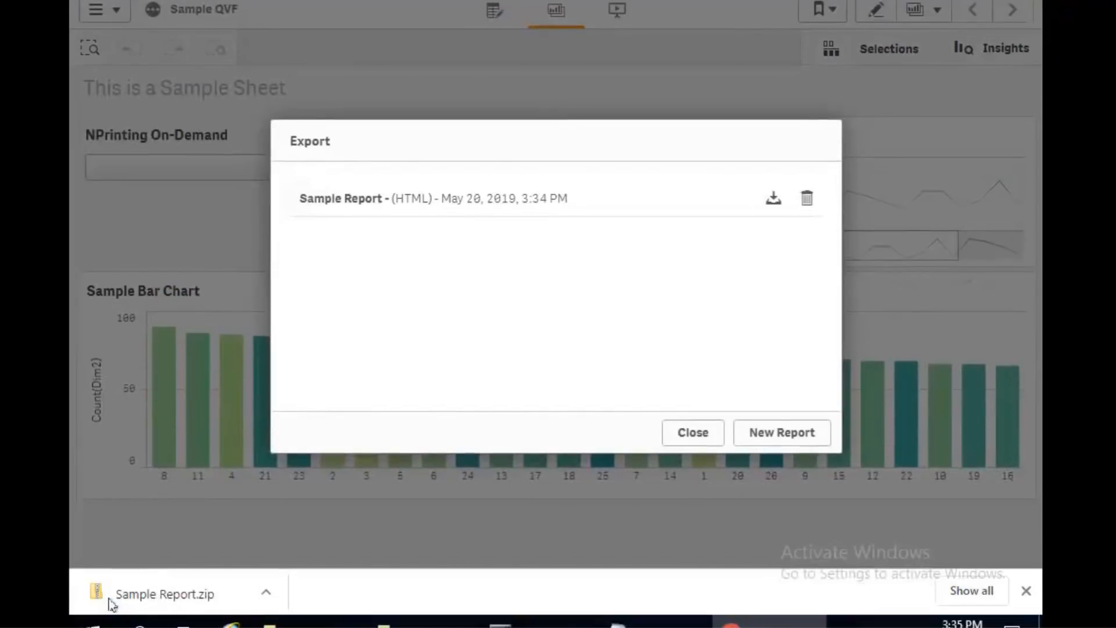
{"action": "left_click", "coordinate": [112, 604]}
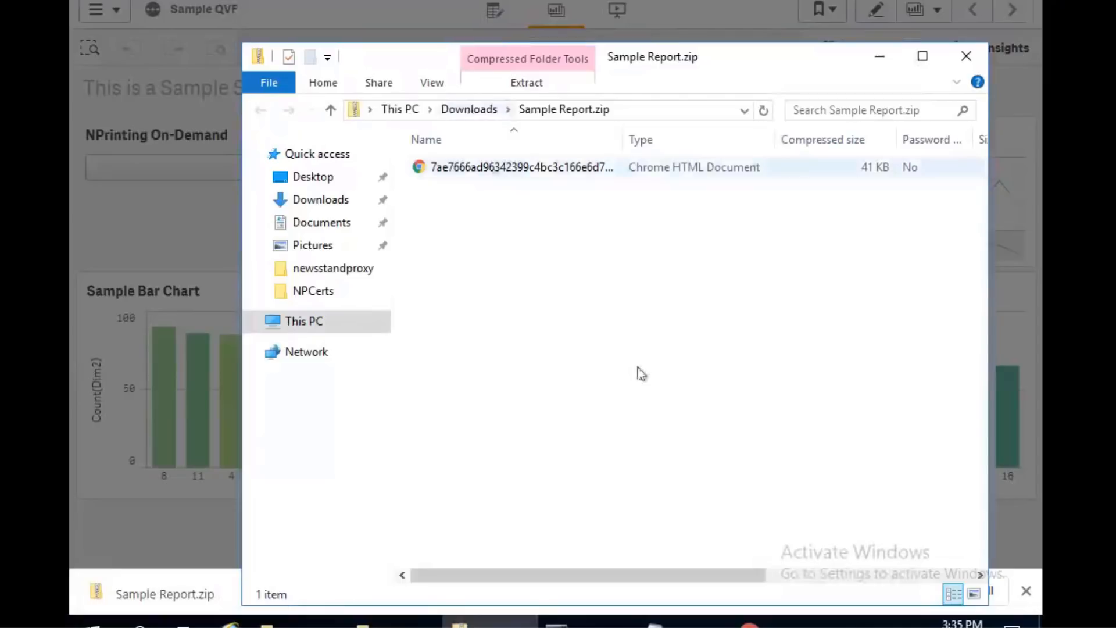
{"action": "key", "text": "alt+Tab"}
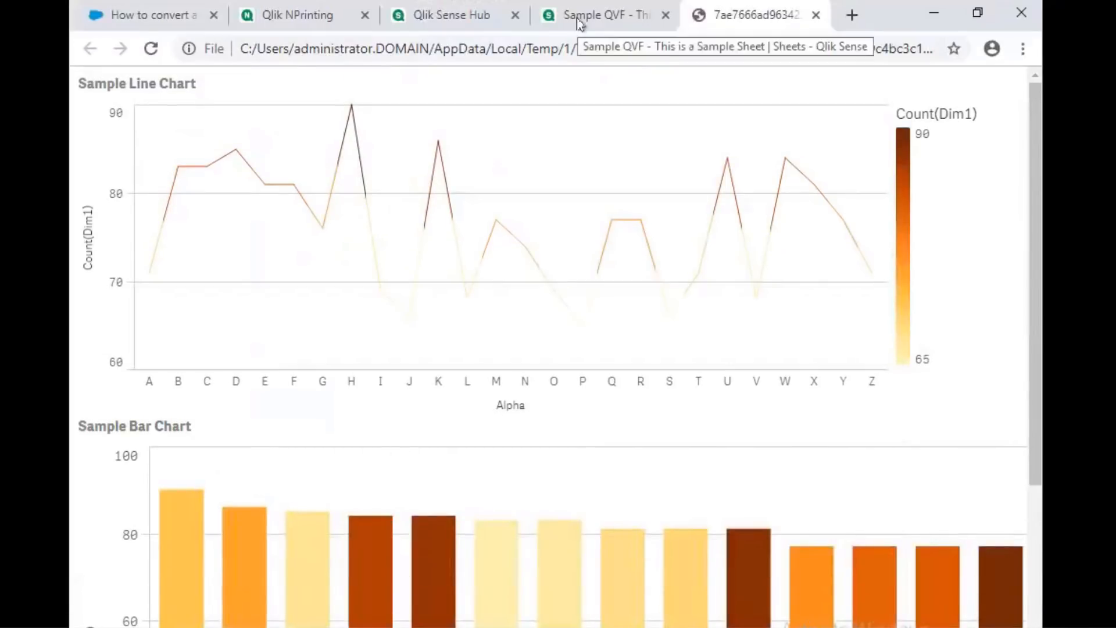
Switch to the NPrinting console and review the Sample Report's overview settings, including its On-Demand and API report generation option.
{"action": "left_click", "coordinate": [276, 23]}
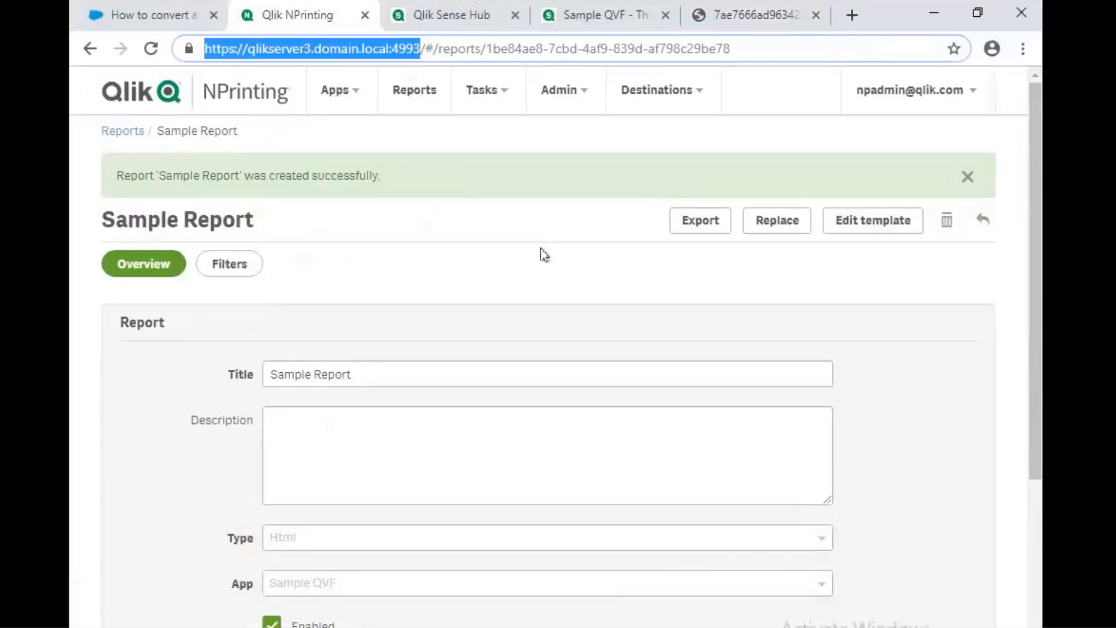
{"action": "left_click_drag", "start_coordinate": [1031, 290], "coordinate": [1030, 473]}
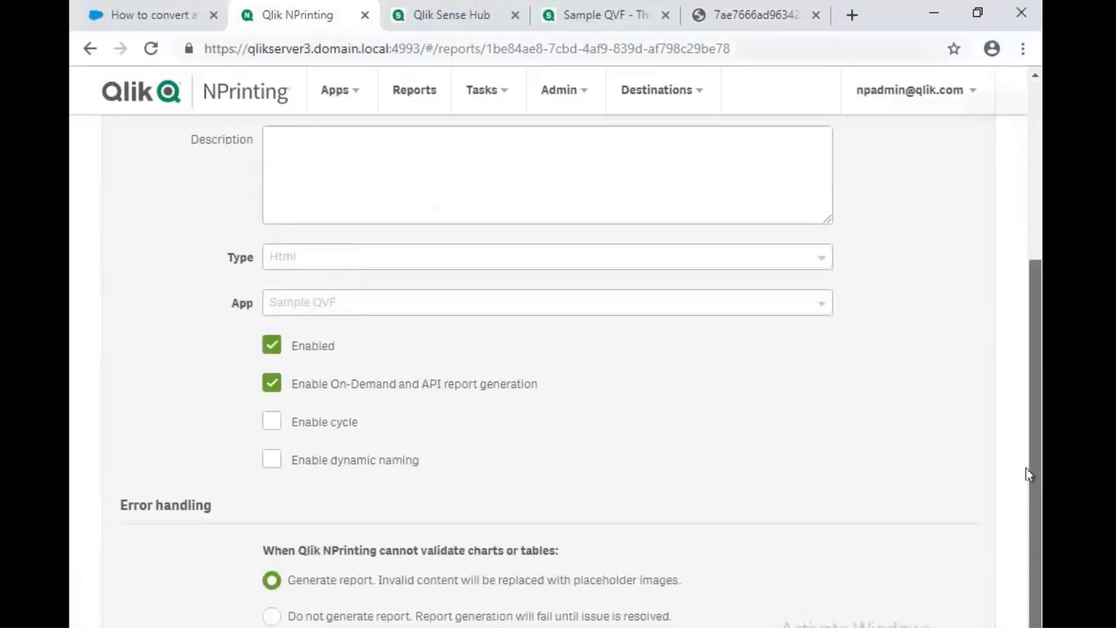
{"action": "left_click_drag", "start_coordinate": [1033, 346], "coordinate": [1032, 115]}
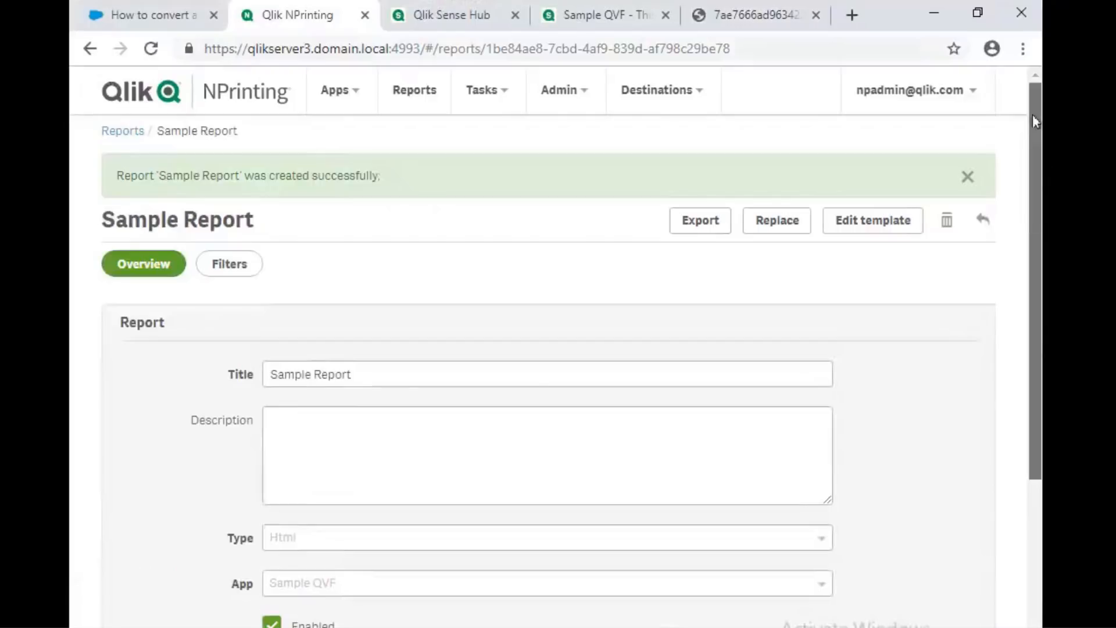
Open the On-Demand settings in the NPrinting administration to view the trusted origins.
{"action": "left_click", "coordinate": [558, 96]}
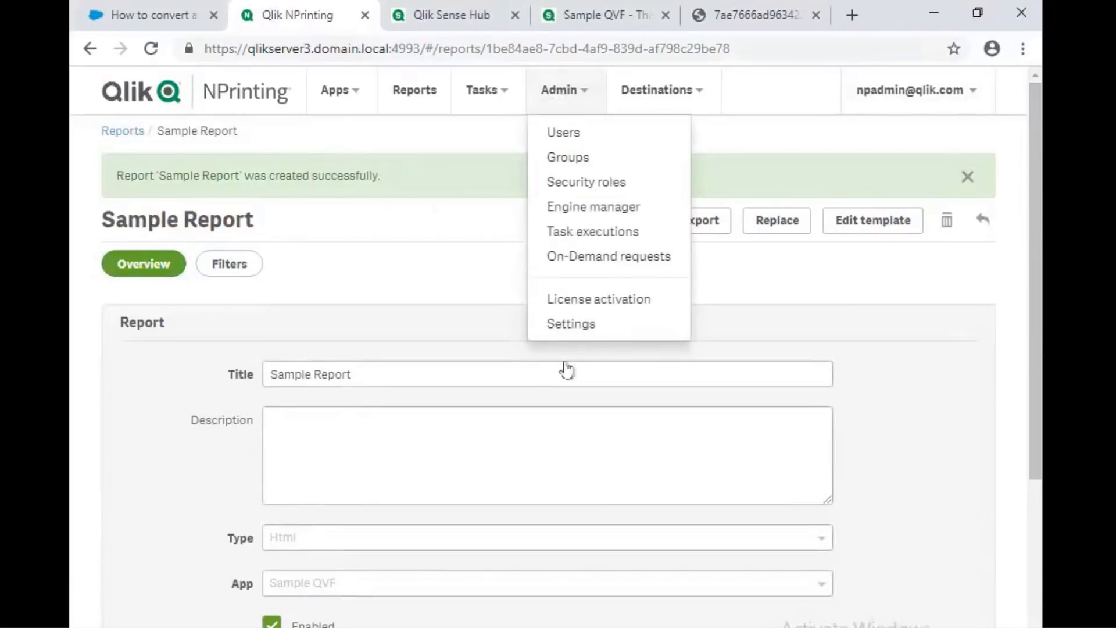
{"action": "left_click", "coordinate": [564, 325]}
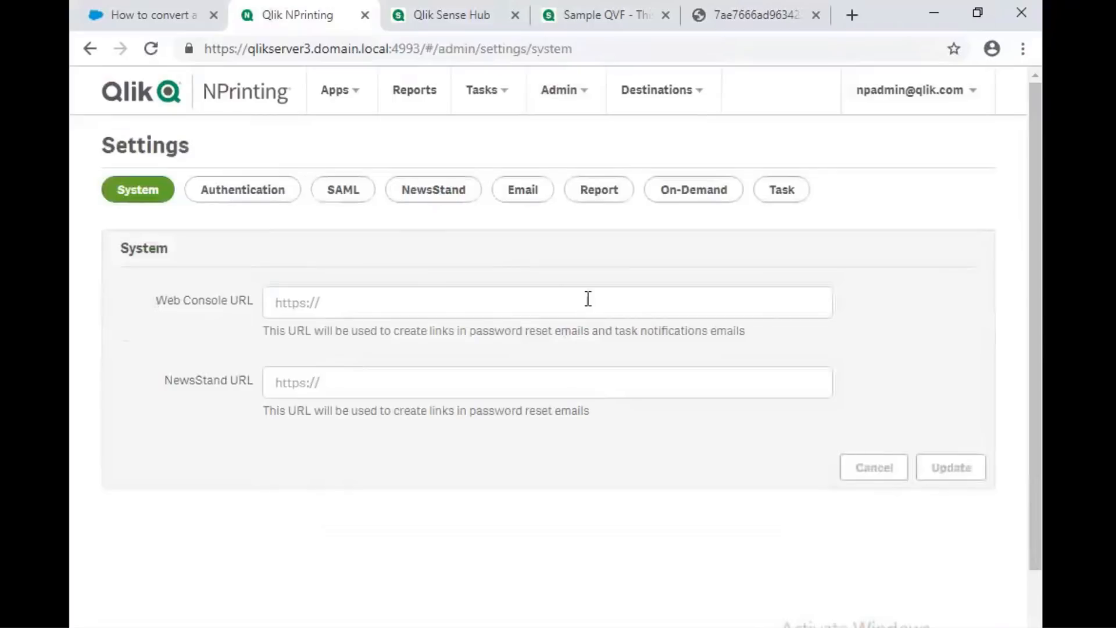
{"action": "left_click", "coordinate": [692, 196]}
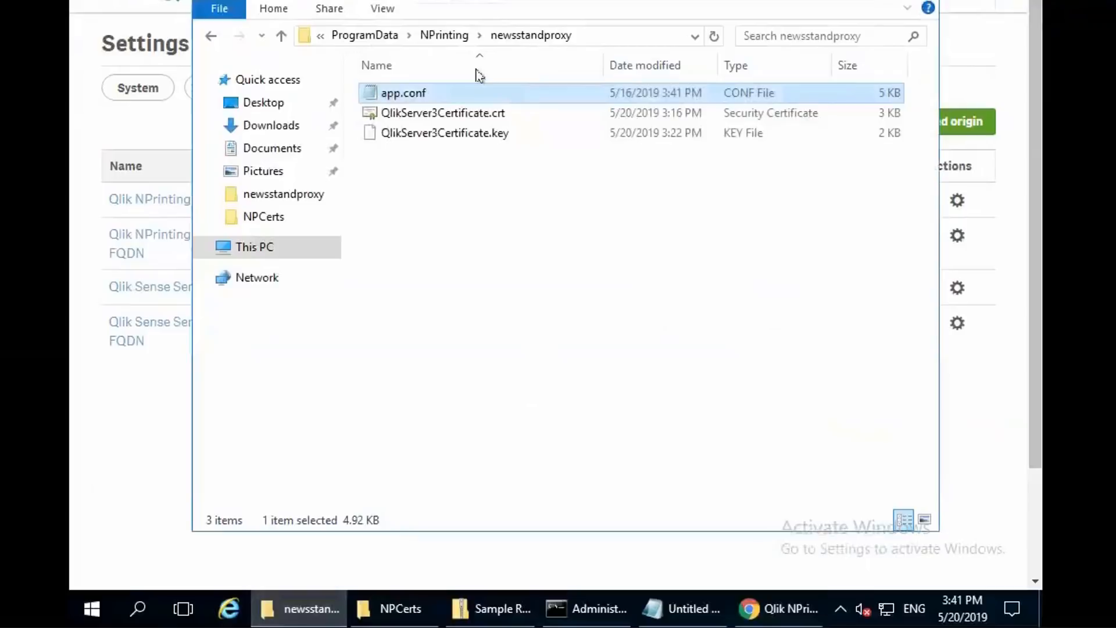
Open nprinting_webengine.log from the NPrinting Logs folder under ProgramData and examine its most recent entries.
{"action": "left_click", "coordinate": [445, 36]}
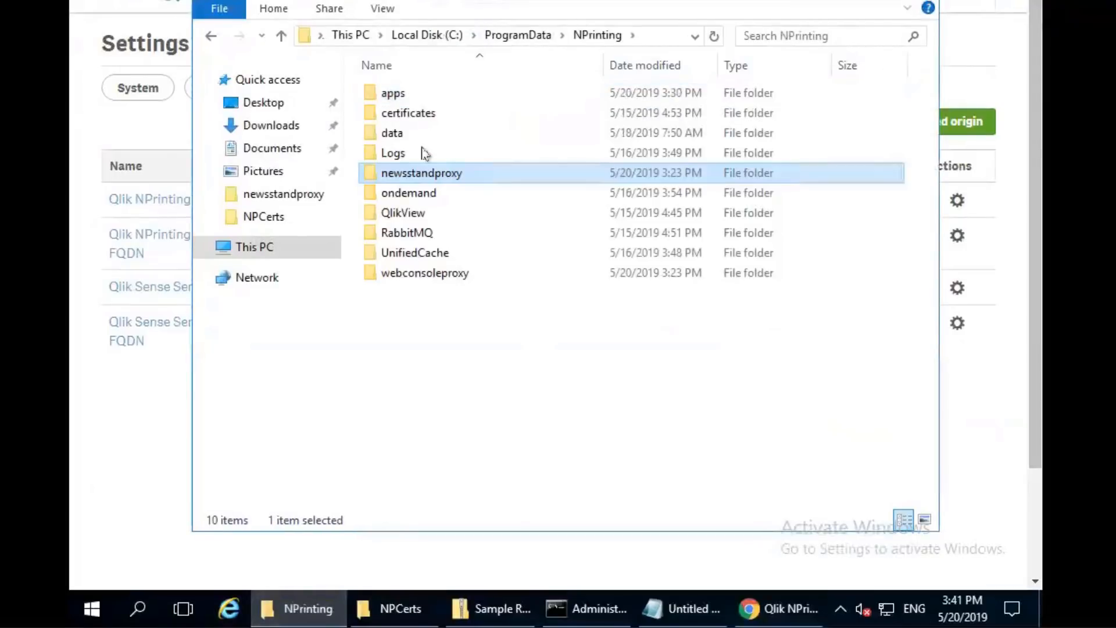
{"action": "left_click", "coordinate": [407, 156]}
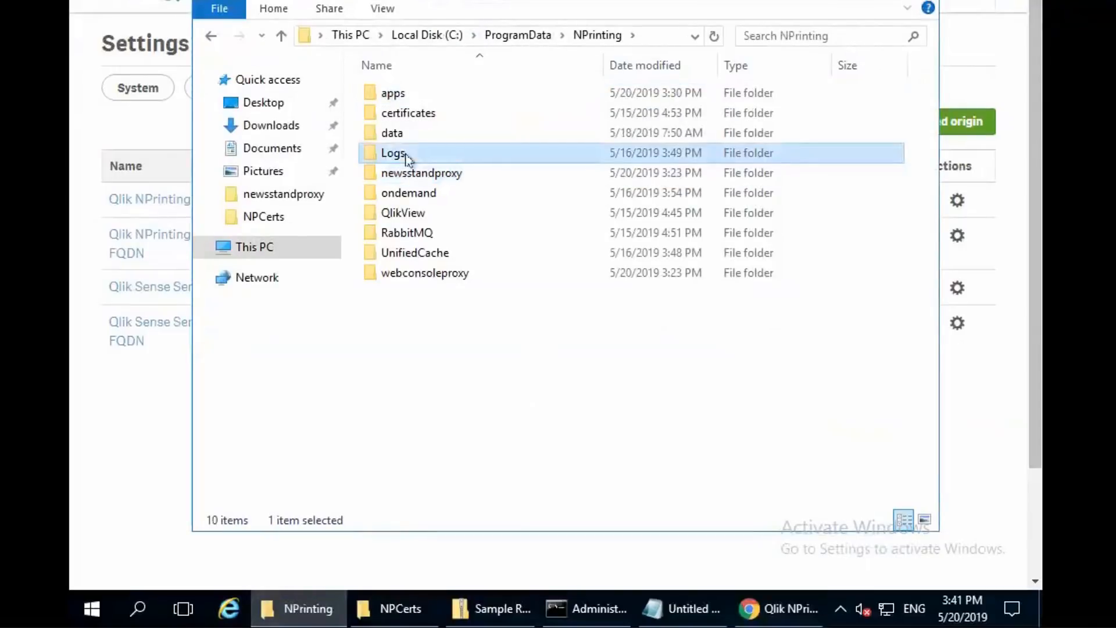
{"action": "double_click", "coordinate": [406, 156]}
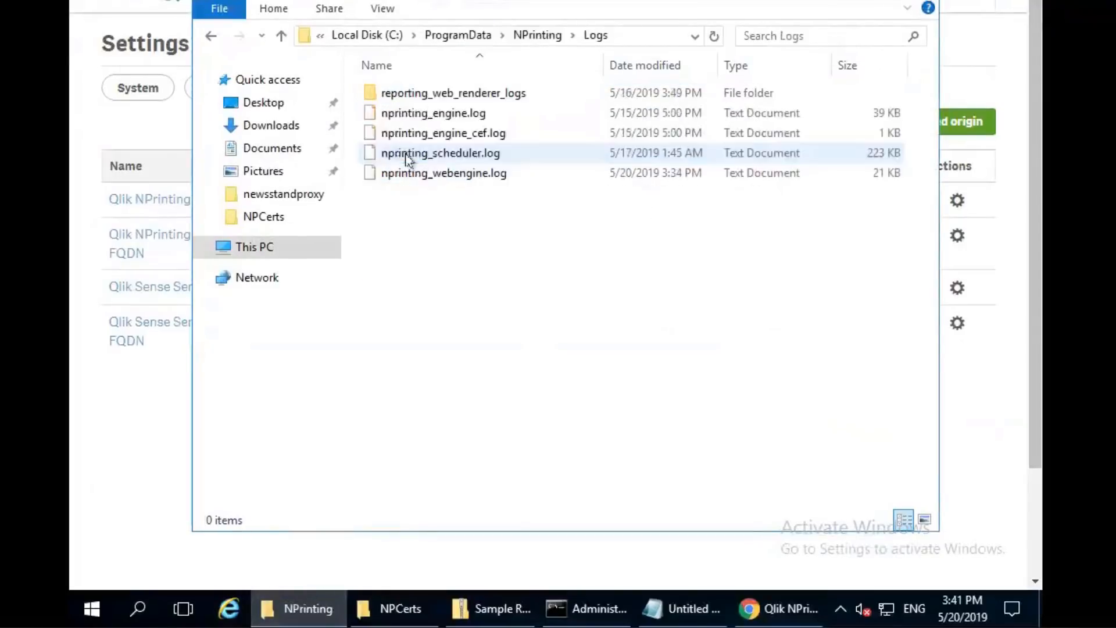
{"action": "left_click", "coordinate": [446, 174]}
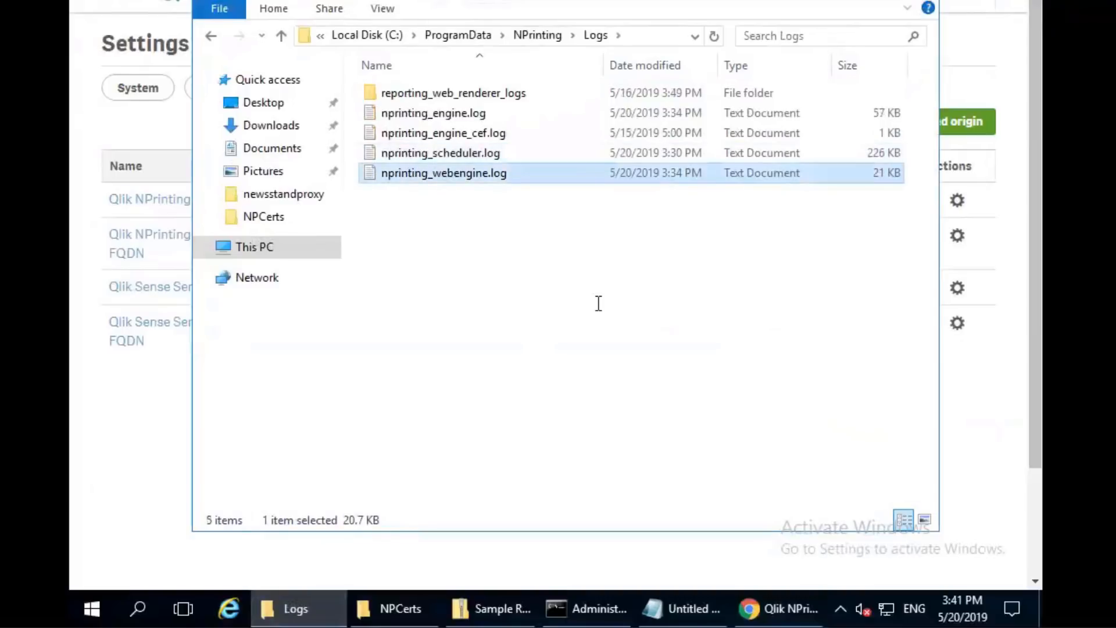
{"action": "key", "text": "Return"}
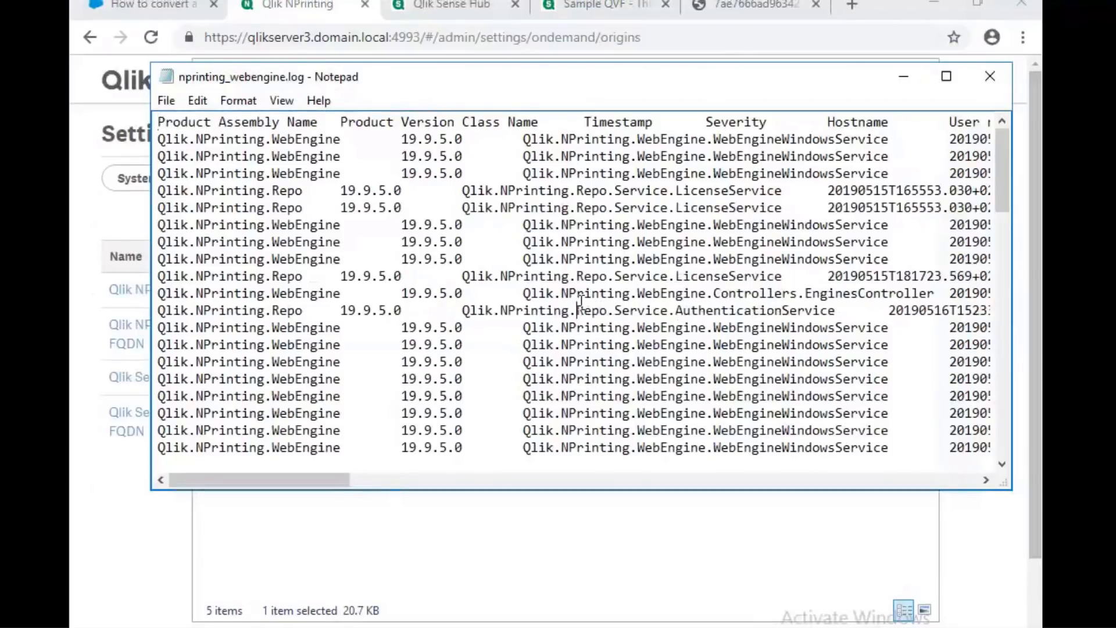
{"action": "key", "text": "ctrl+End"}
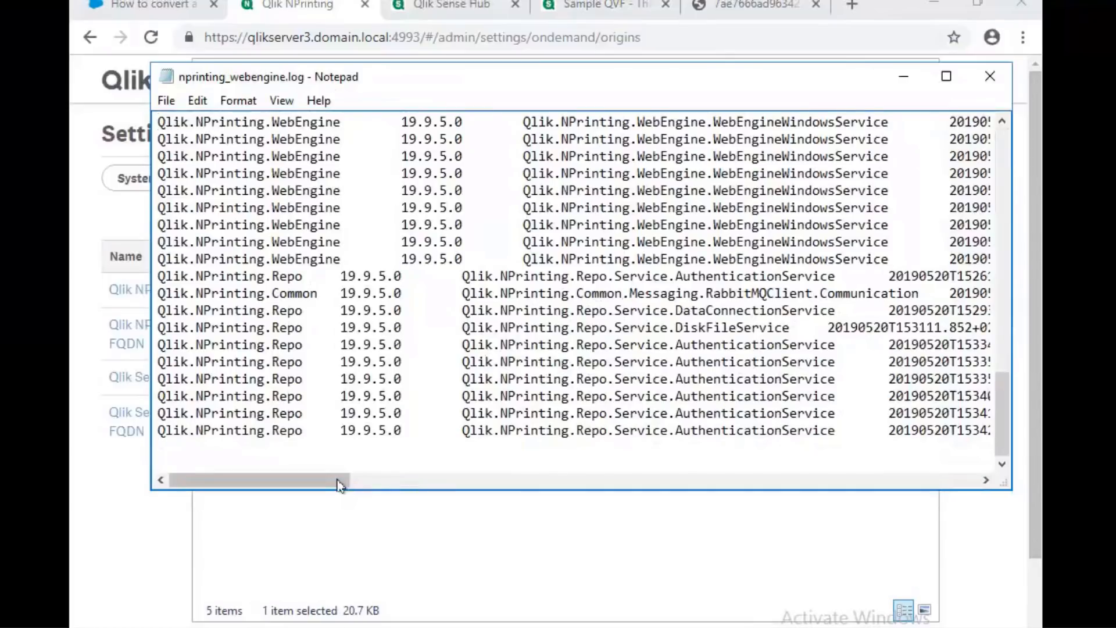
{"action": "left_click_drag", "start_coordinate": [366, 485], "coordinate": [456, 483]}
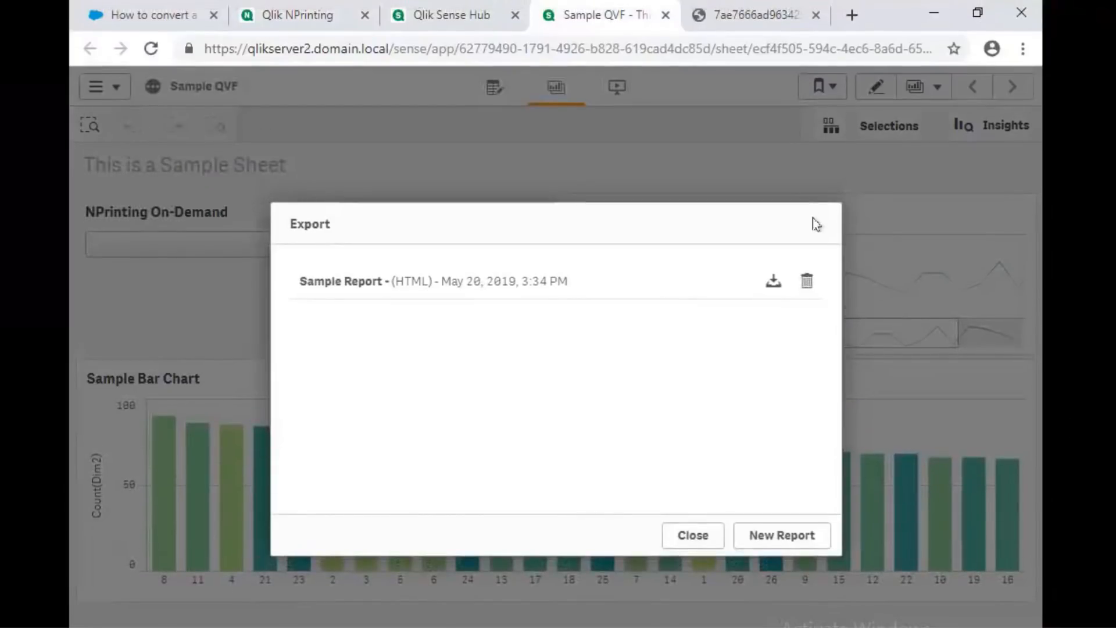
Open the browser's developer tools on the Sample QVF sheet and show the network activity recording.
{"action": "left_click", "coordinate": [1023, 51]}
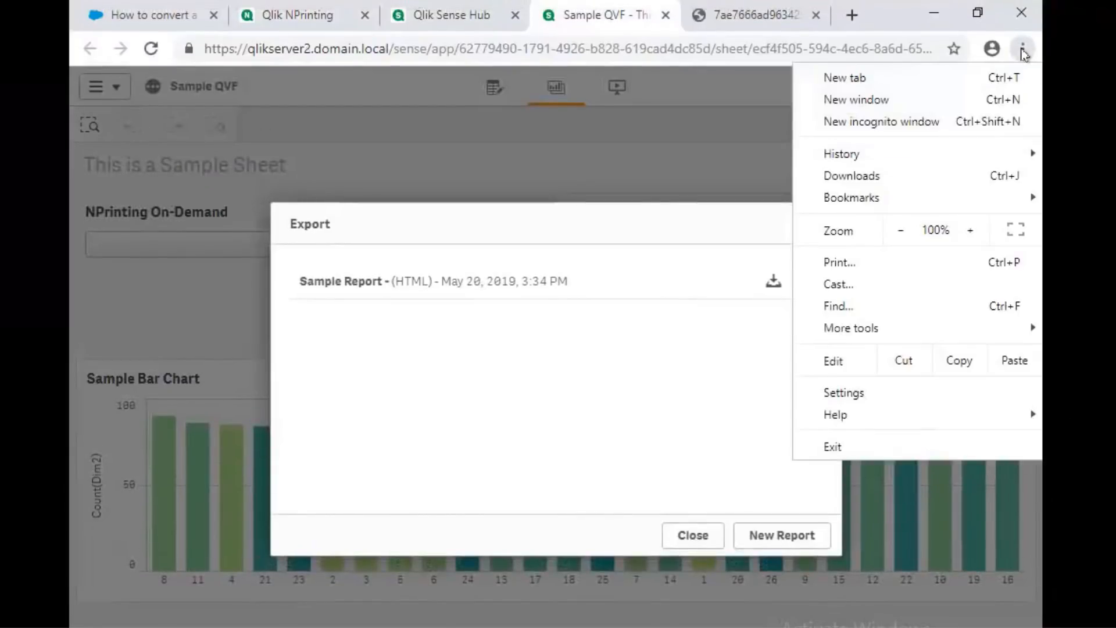
{"action": "mouse_move", "coordinate": [877, 330]}
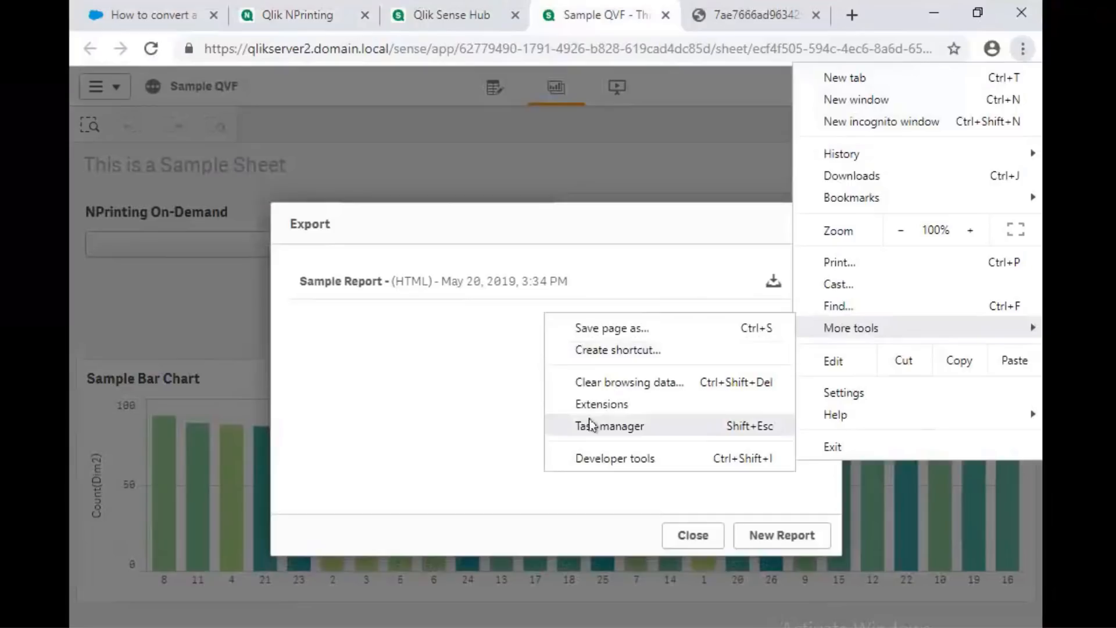
{"action": "left_click", "coordinate": [601, 458]}
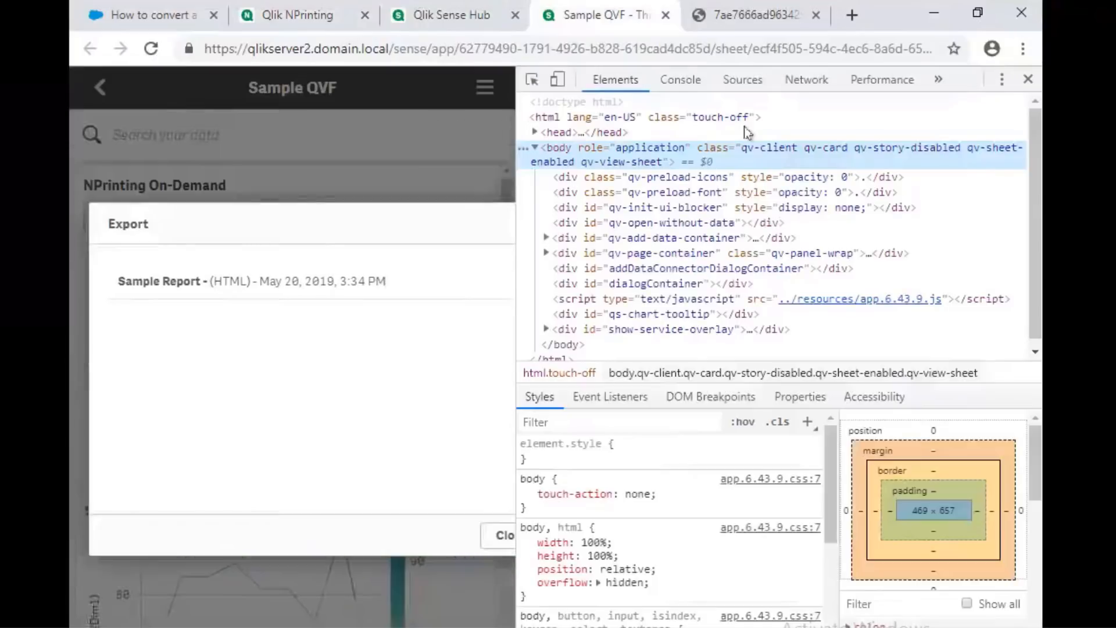
{"action": "left_click", "coordinate": [806, 79]}
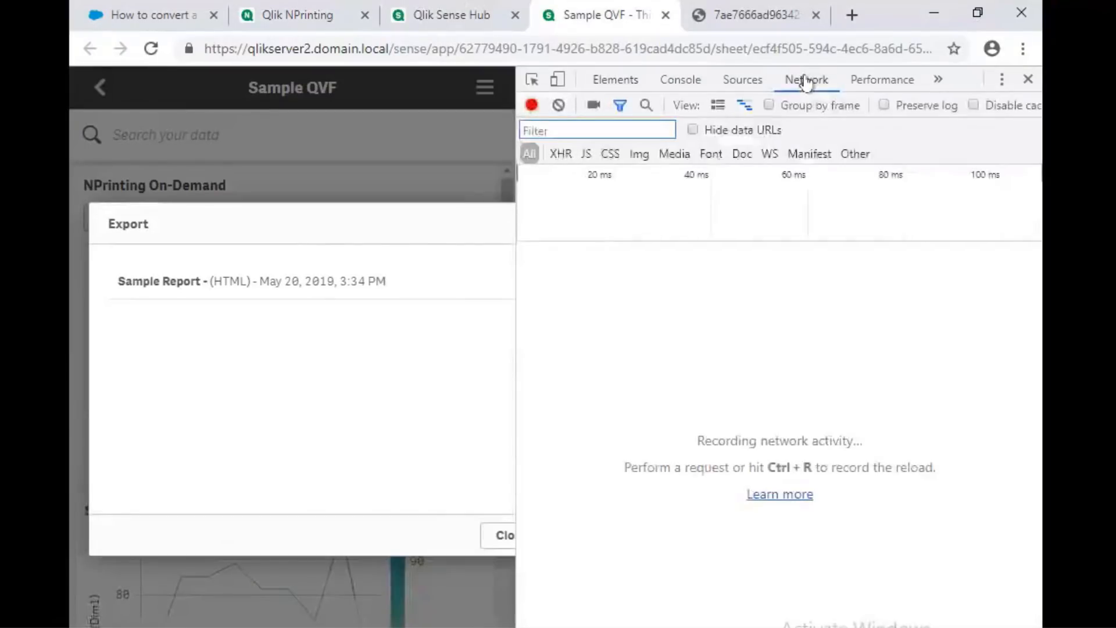